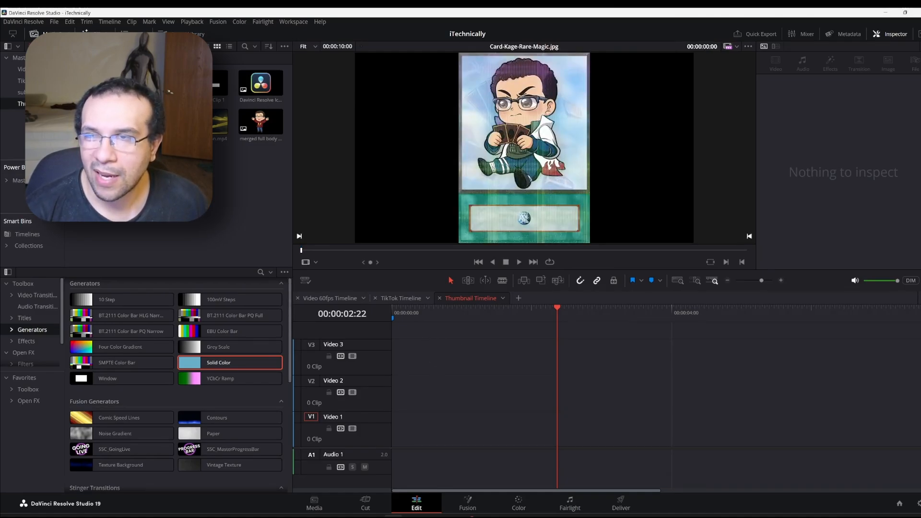
Place Card-Kage-Rare-Magic.jpg on Video 2 at zoom 0.210 and position -1523, -391
{"action": "left_click_drag", "start_coordinate": [201, 163], "coordinate": [397, 404]}
{"action": "left_click", "coordinate": [459, 385]}
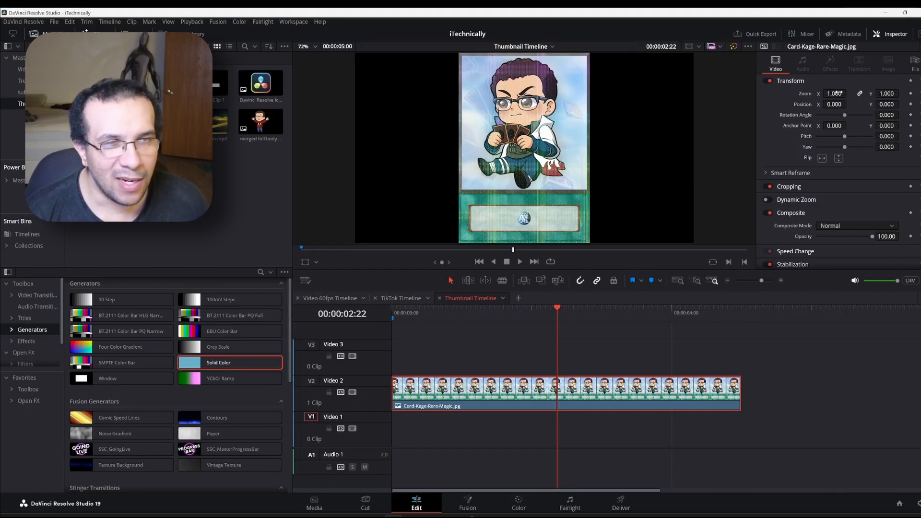
{"action": "left_click_drag", "start_coordinate": [835, 93], "coordinate": [852, 94]}
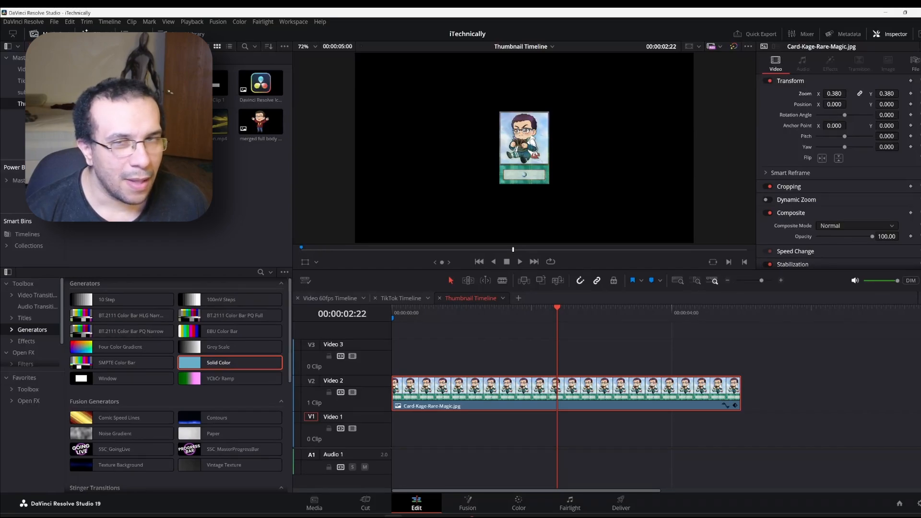
{"action": "left_click_drag", "start_coordinate": [835, 104], "coordinate": [879, 104]}
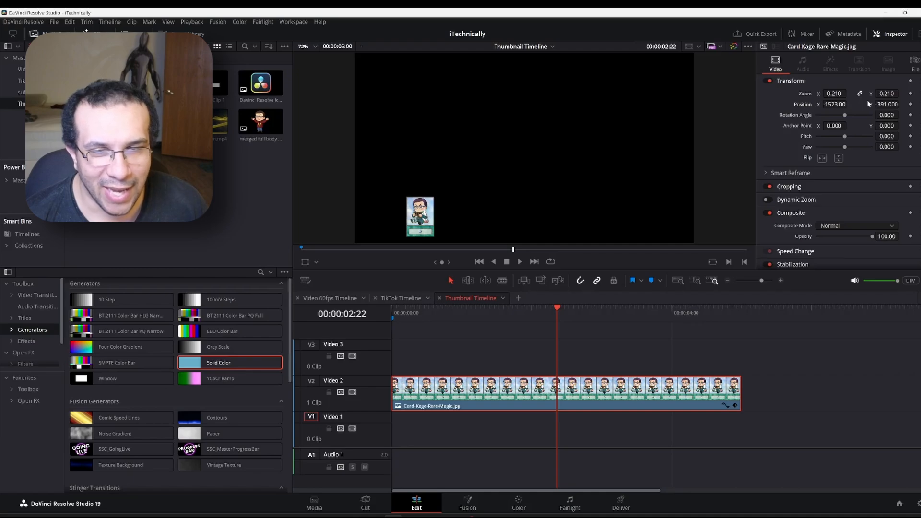
{"action": "left_click", "coordinate": [835, 93]}
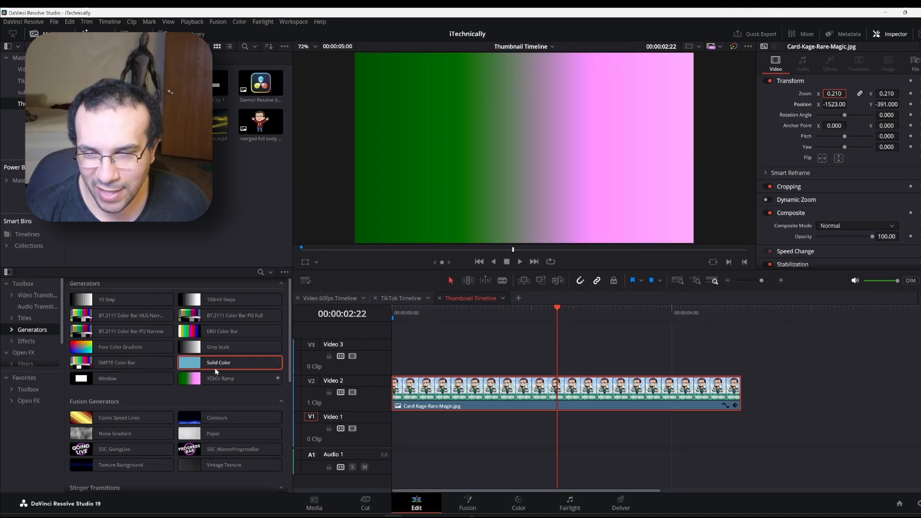
Add a Solid Color generator on Video 3 and set its colour to white (#ffffff)
{"action": "left_click_drag", "start_coordinate": [259, 363], "coordinate": [394, 365]}
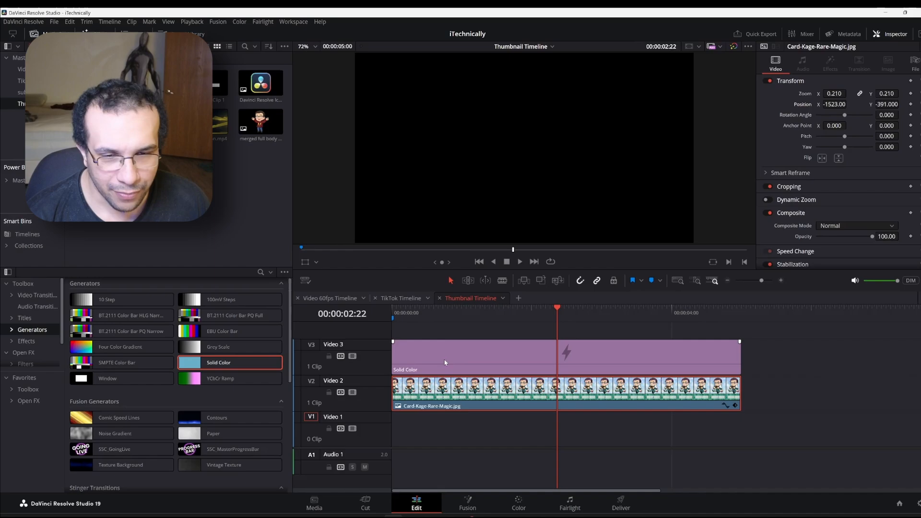
{"action": "left_click", "coordinate": [538, 350]}
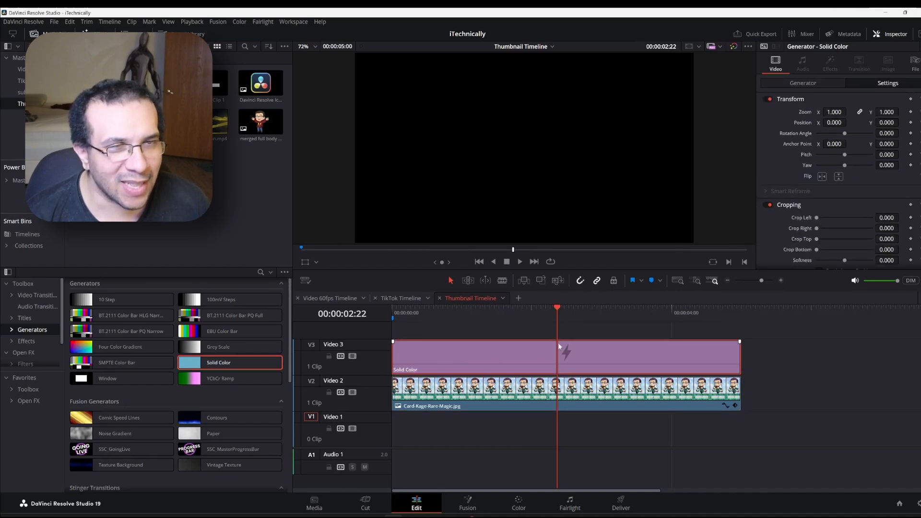
{"action": "left_click", "coordinate": [808, 84]}
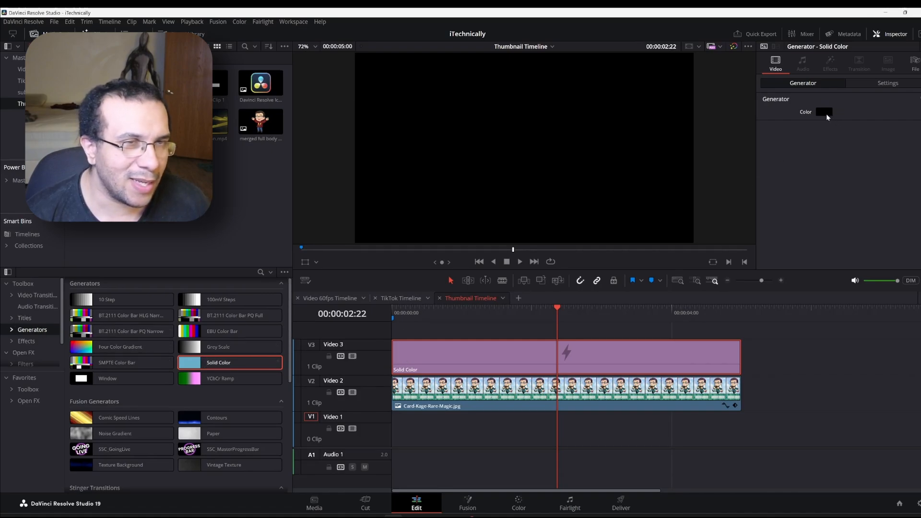
{"action": "left_click", "coordinate": [826, 114]}
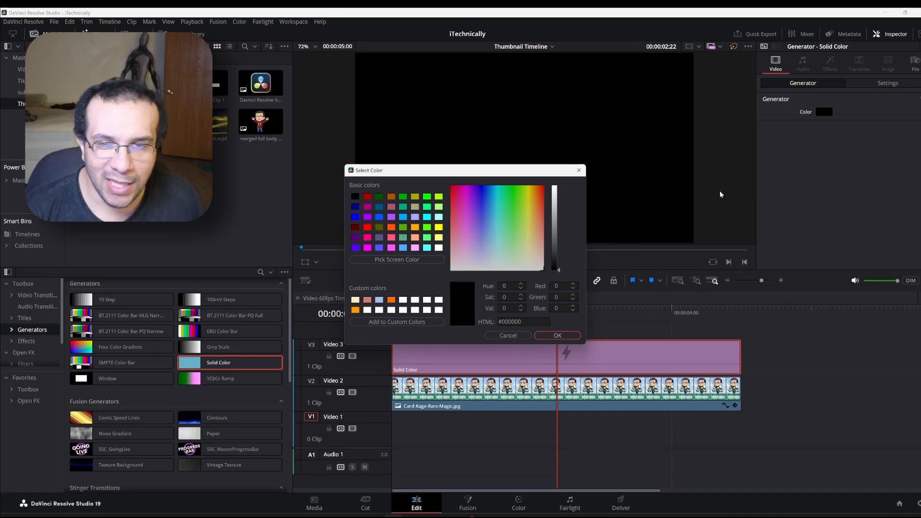
{"action": "left_click", "coordinate": [428, 300]}
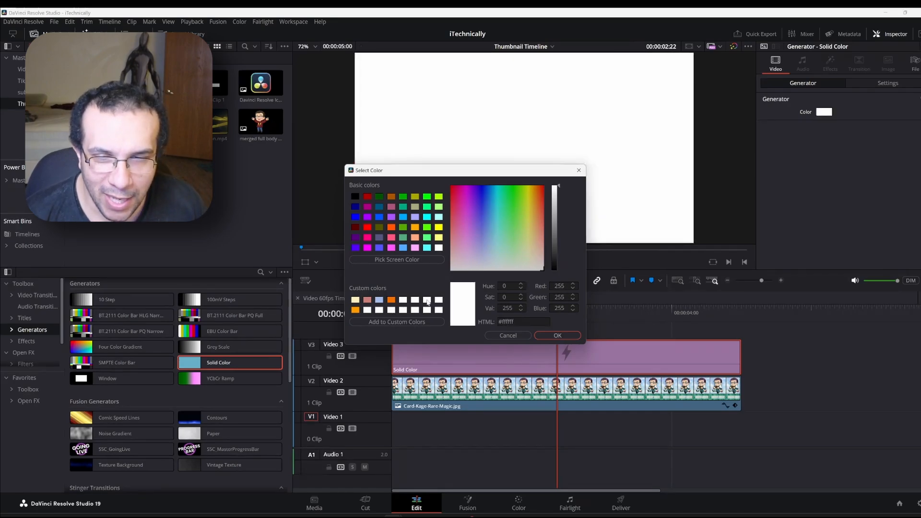
{"action": "left_click", "coordinate": [546, 336]}
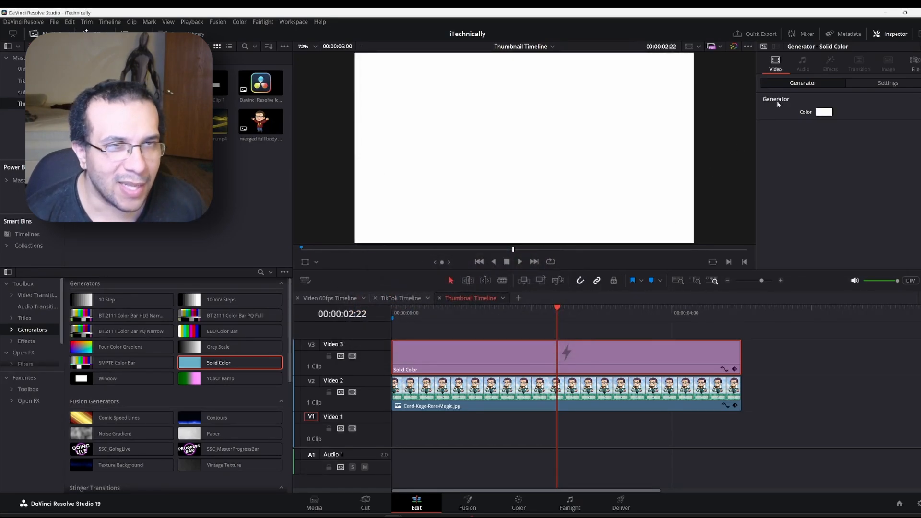
Crop the white solid to left 366.4, right 850.1, top 873.9, bottom 82.4, and set Position Y to 7
{"action": "left_click", "coordinate": [881, 85]}
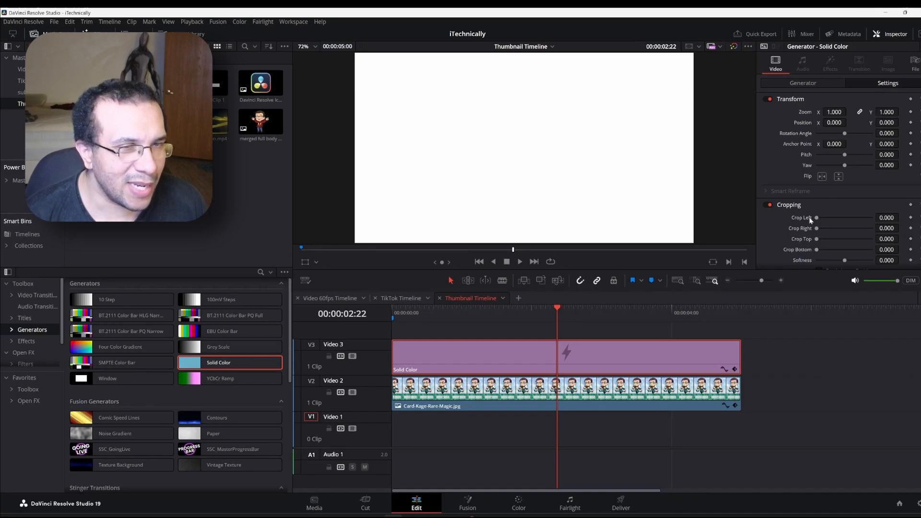
{"action": "left_click_drag", "start_coordinate": [816, 218], "coordinate": [827, 223]}
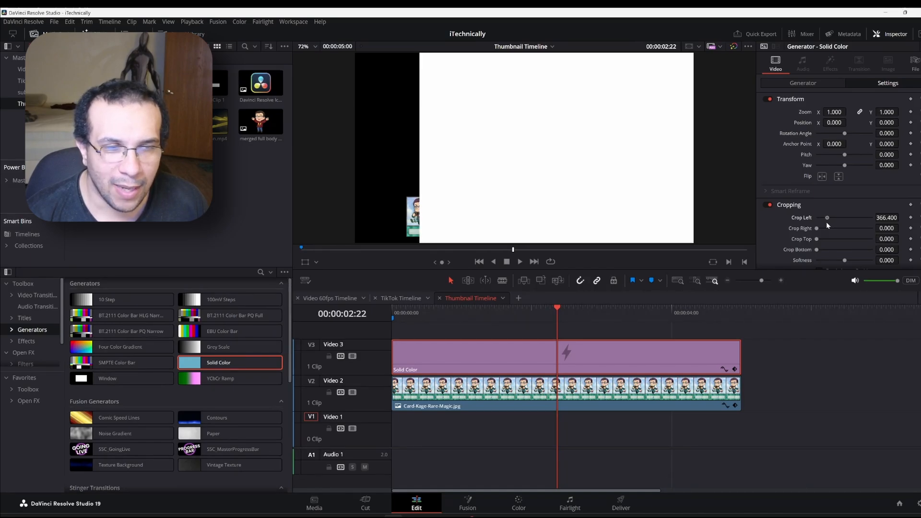
{"action": "left_click_drag", "start_coordinate": [817, 227], "coordinate": [841, 236]}
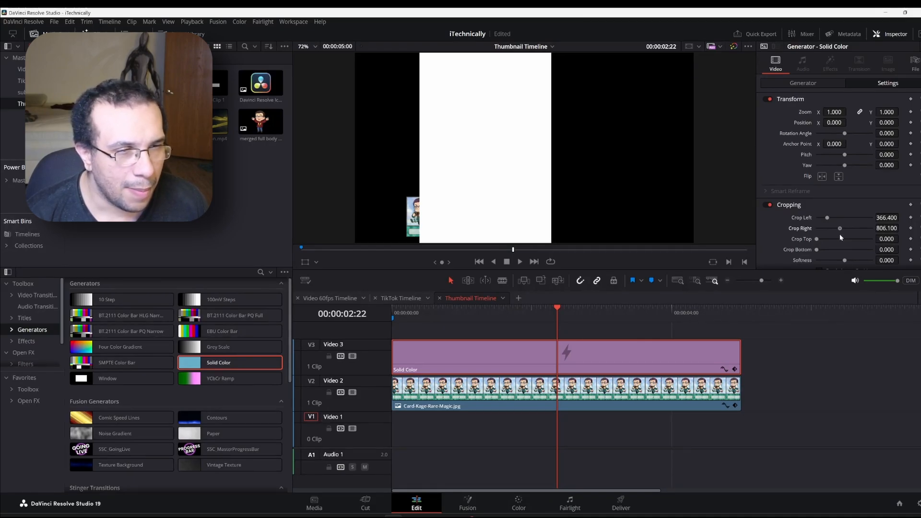
{"action": "left_click_drag", "start_coordinate": [839, 234], "coordinate": [841, 234]}
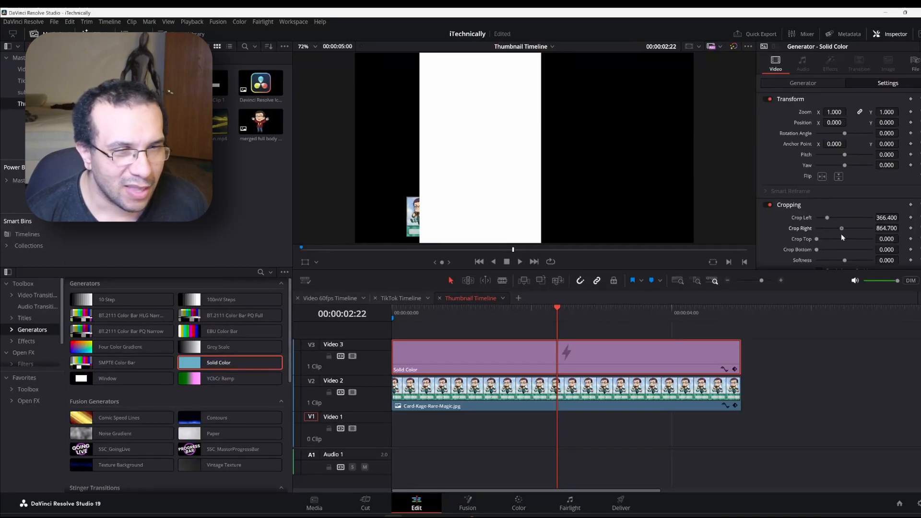
{"action": "left_click_drag", "start_coordinate": [841, 234], "coordinate": [841, 234]}
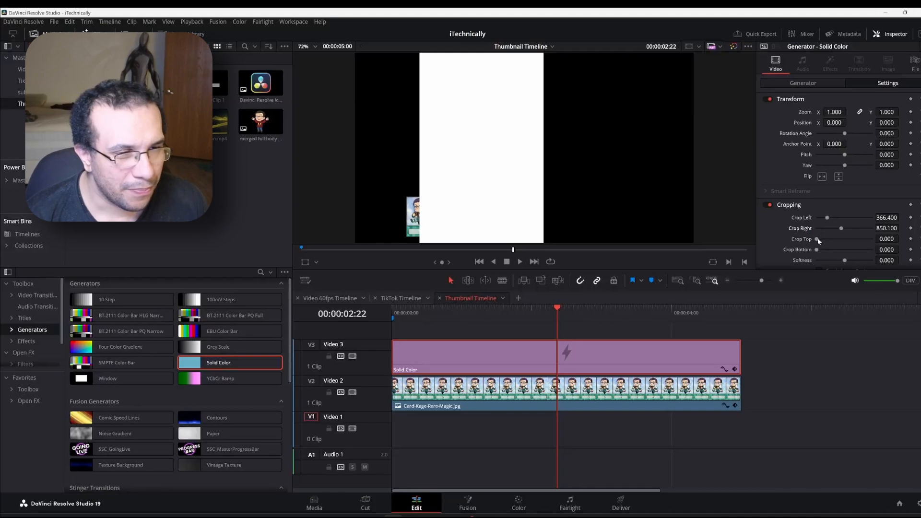
{"action": "left_click_drag", "start_coordinate": [818, 241], "coordinate": [862, 270]}
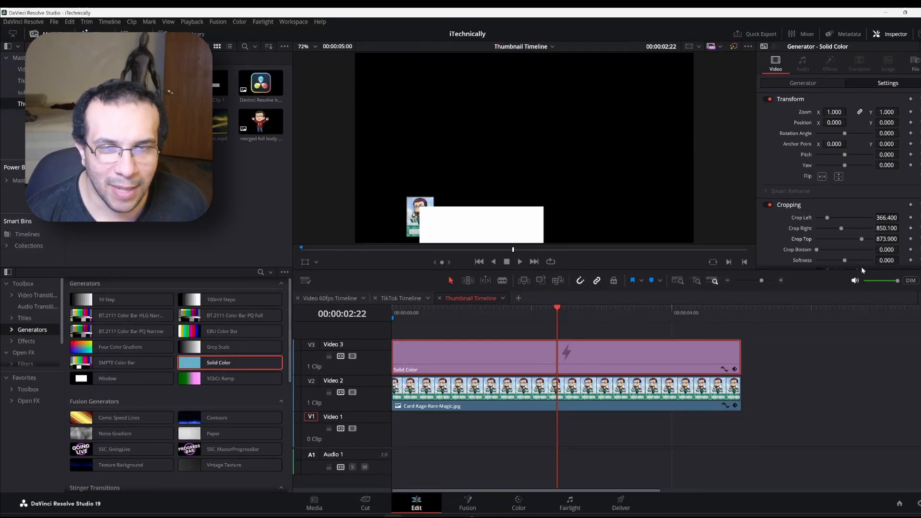
{"action": "left_click_drag", "start_coordinate": [818, 250], "coordinate": [820, 255]}
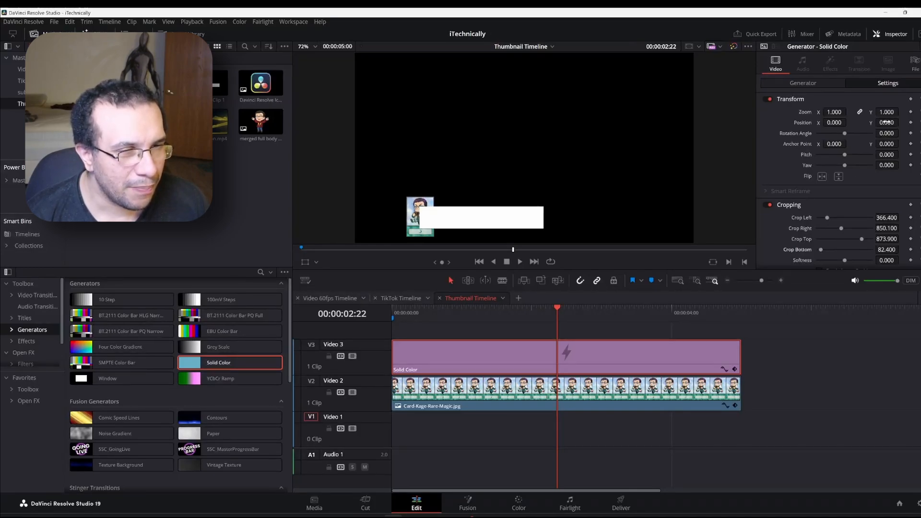
{"action": "left_click_drag", "start_coordinate": [886, 122], "coordinate": [901, 122]}
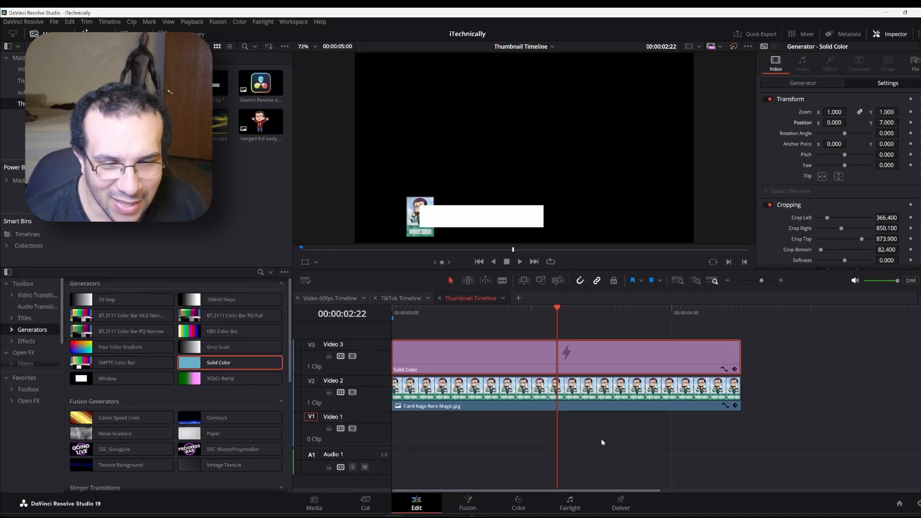
Move the card to Position X -1799, then set the white bar to Position X -112 and Crop Right 747.5
{"action": "left_click_drag", "start_coordinate": [601, 439], "coordinate": [504, 304]}
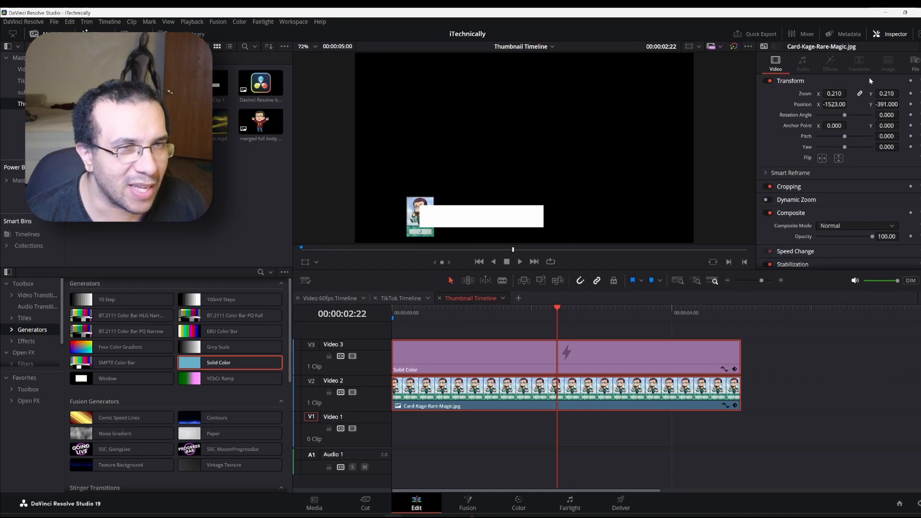
{"action": "mouse_move", "coordinate": [837, 102]}
{"action": "left_mouse_down"}
{"action": "mouse_move", "coordinate": [848, 104]}
{"action": "mouse_move", "coordinate": [765, 104]}
{"action": "mouse_move", "coordinate": [859, 104]}
{"action": "mouse_move", "coordinate": [837, 104]}
{"action": "left_mouse_up"}
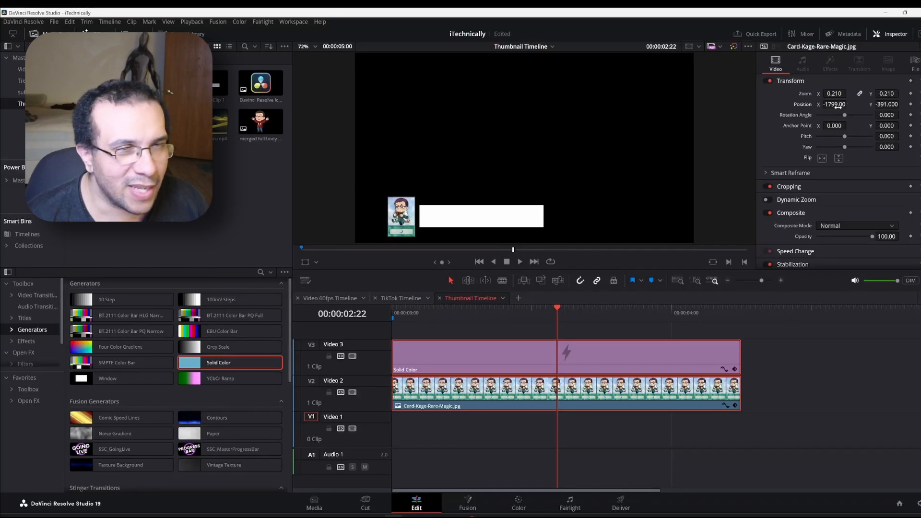
{"action": "left_click", "coordinate": [806, 370]}
{"action": "left_click", "coordinate": [650, 356]}
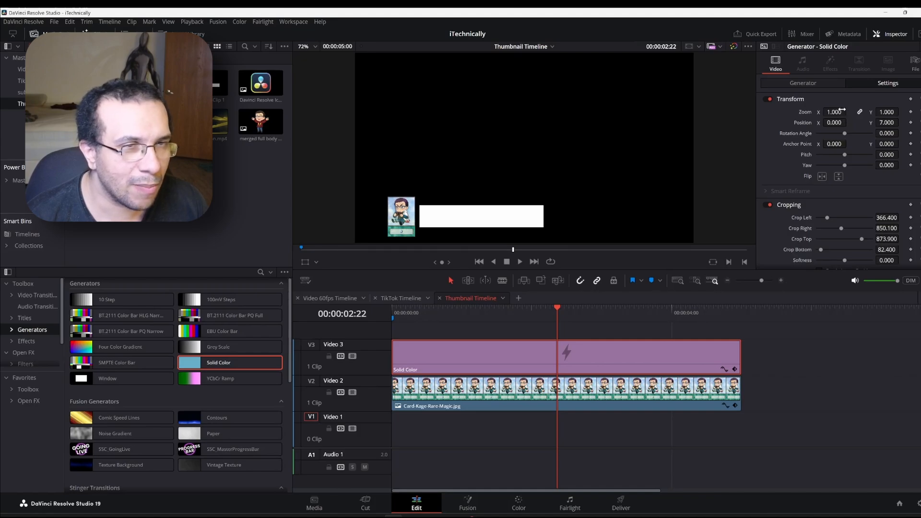
{"action": "left_click_drag", "start_coordinate": [837, 123], "coordinate": [844, 123]}
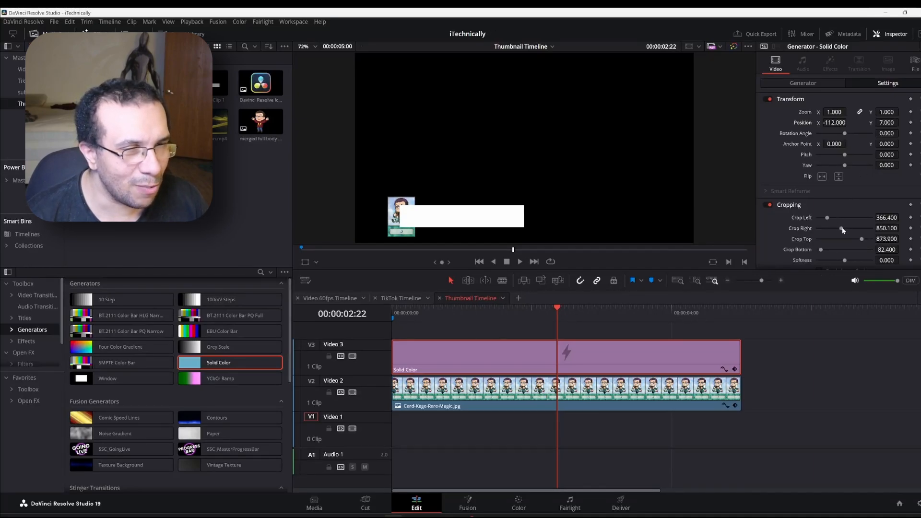
{"action": "mouse_move", "coordinate": [846, 228]}
{"action": "left_mouse_down"}
{"action": "mouse_move", "coordinate": [830, 229]}
{"action": "mouse_move", "coordinate": [837, 231]}
{"action": "left_mouse_up"}
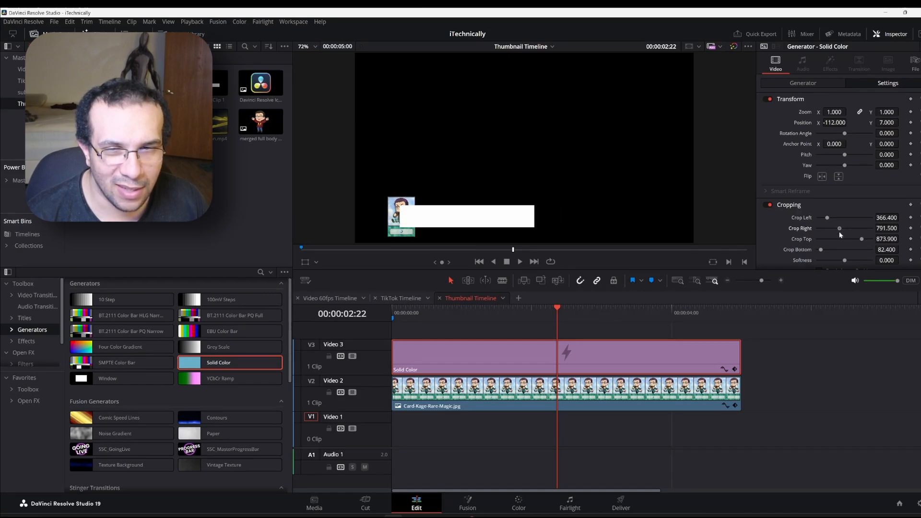
{"action": "left_click_drag", "start_coordinate": [839, 232], "coordinate": [838, 232]}
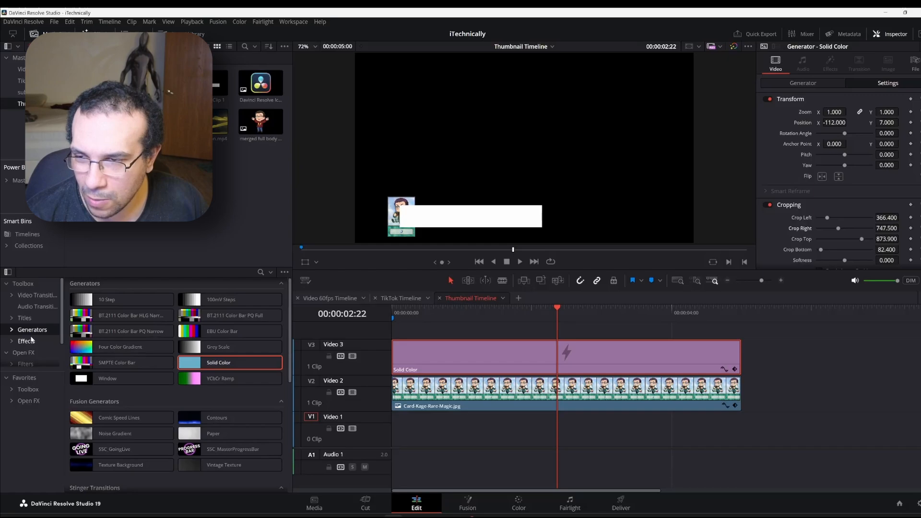
{"action": "left_click", "coordinate": [21, 318]}
{"action": "left_click", "coordinate": [95, 333]}
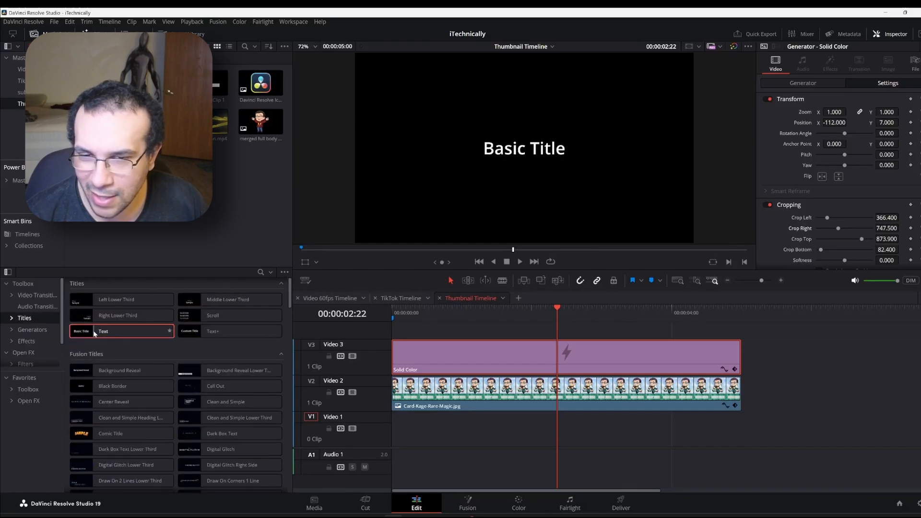
{"action": "left_click_drag", "start_coordinate": [94, 333], "coordinate": [393, 338]}
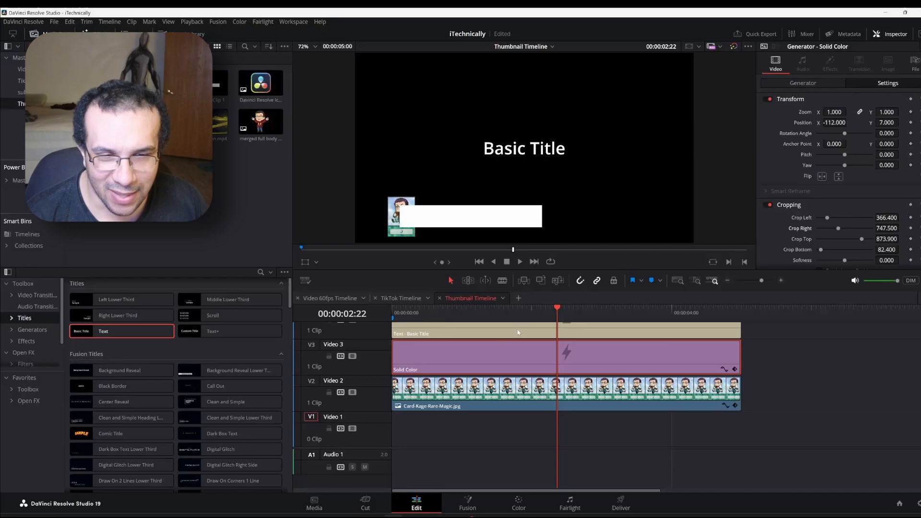
{"action": "scroll", "coordinate": [518, 333], "scroll_direction": "up", "scroll_amount": 1}
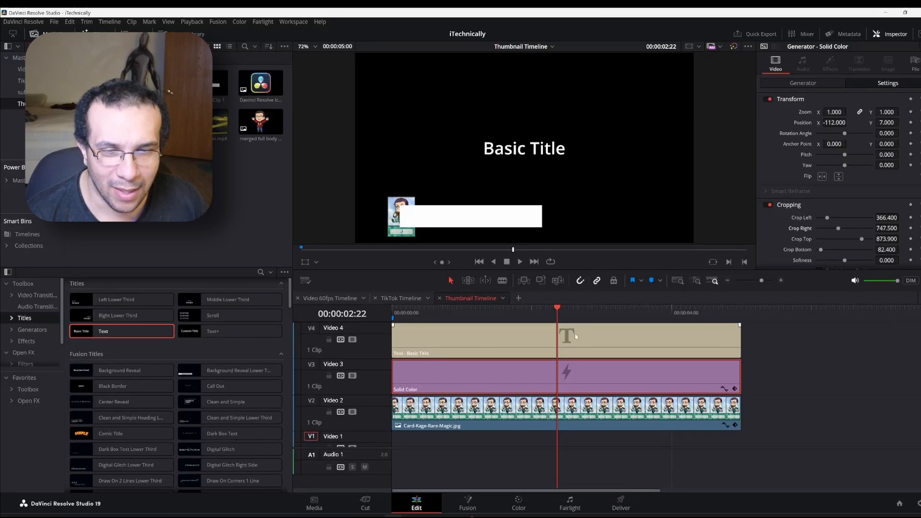
{"action": "left_click", "coordinate": [560, 332]}
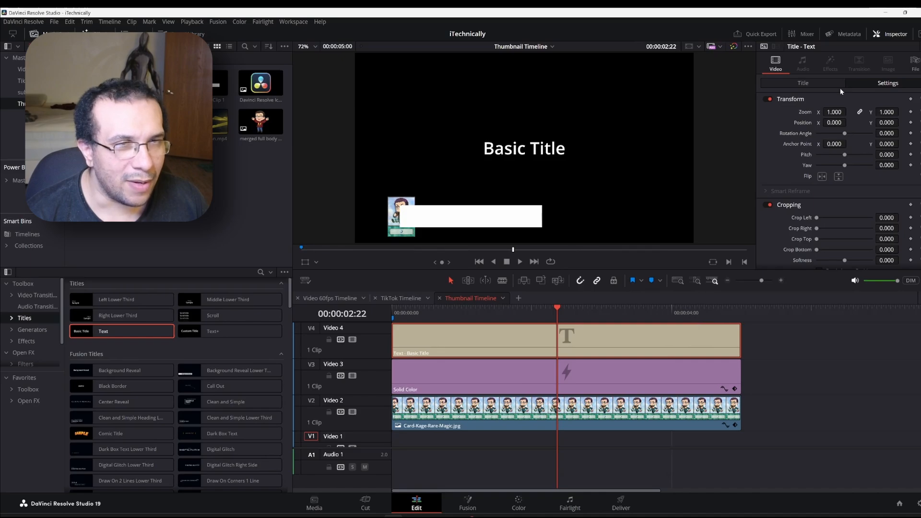
{"action": "left_click", "coordinate": [822, 84]}
{"action": "left_click", "coordinate": [815, 122]}
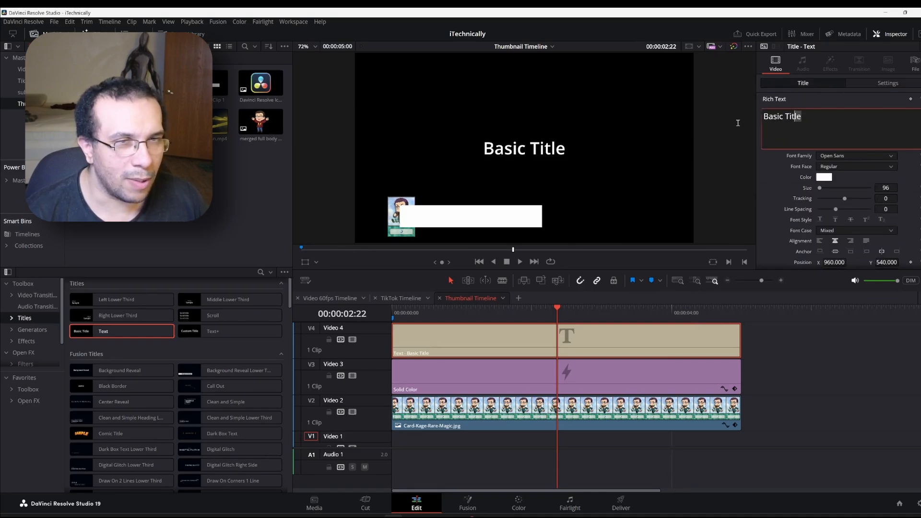
{"action": "key", "text": "ctrl+a"}
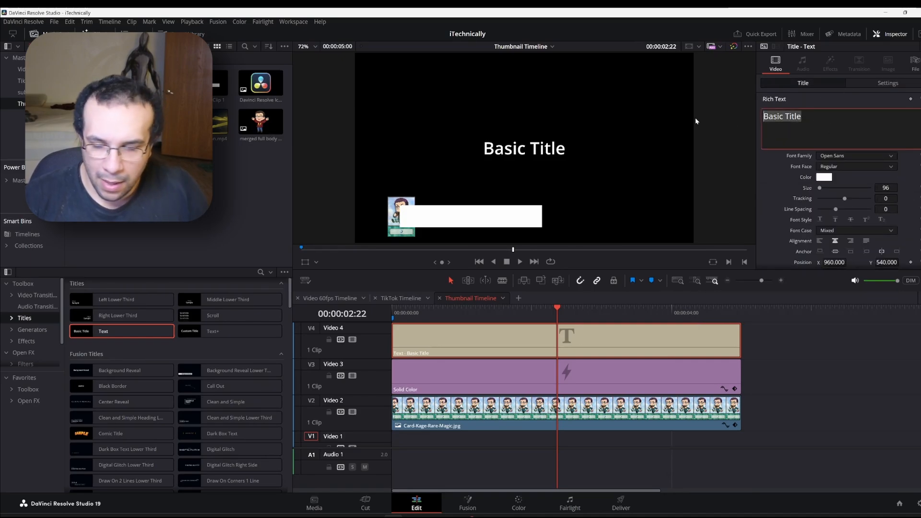
{"action": "type", "text": "https://www.youtube.com/CardKage"}
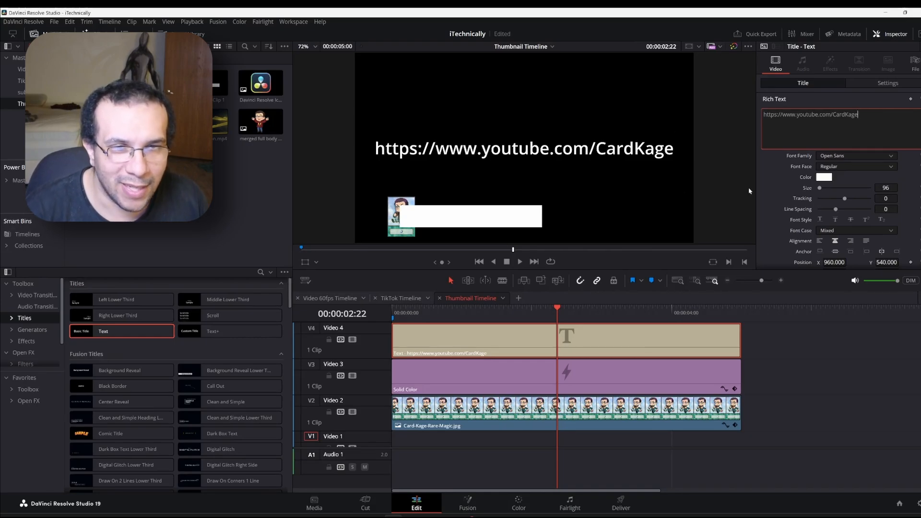
Set the URL title's font colour to black (#000000)
{"action": "left_click", "coordinate": [824, 177]}
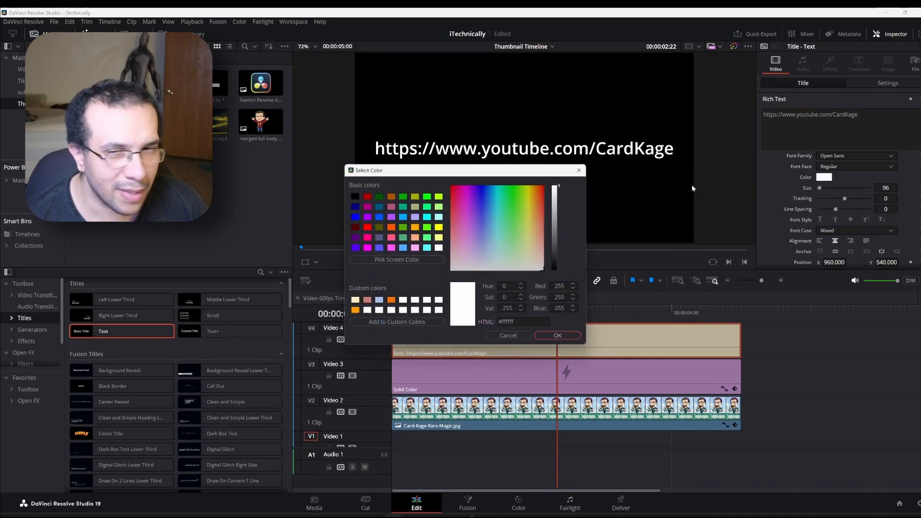
{"action": "left_click", "coordinate": [355, 196]}
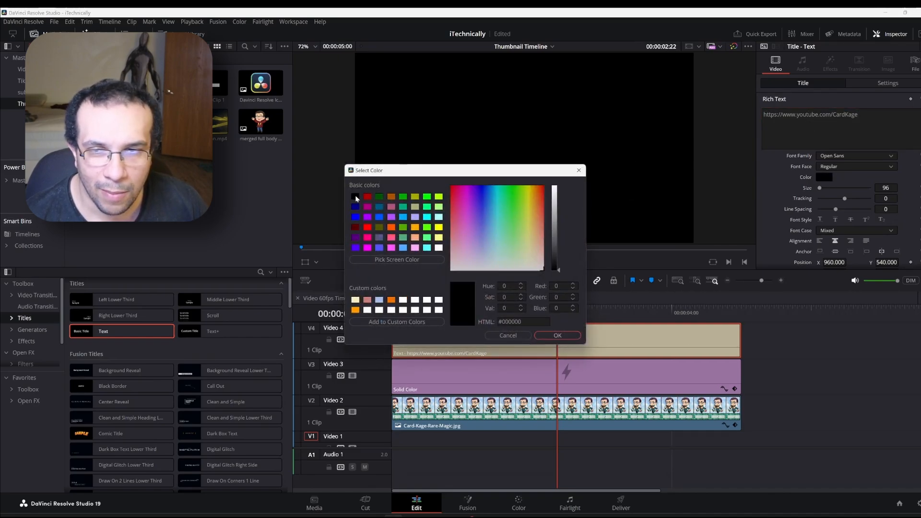
{"action": "left_click", "coordinate": [555, 335]}
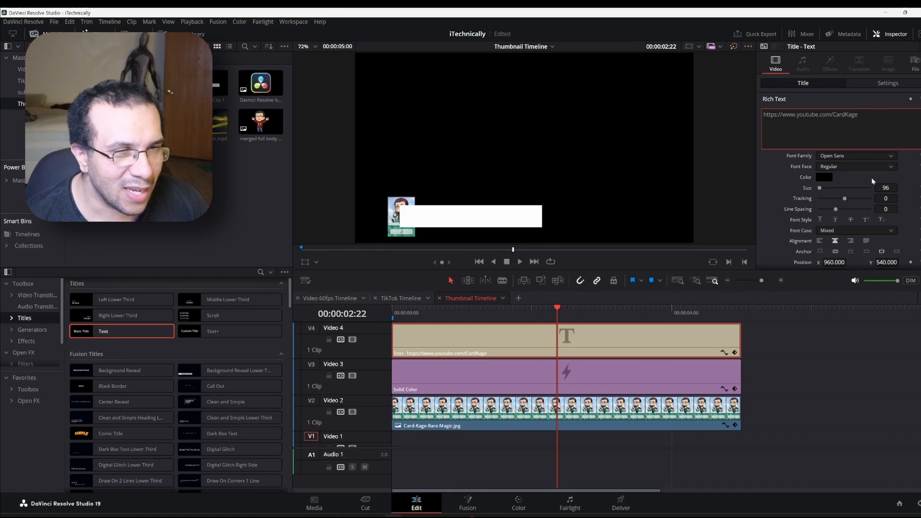
Lower the URL title onto the white bar at Position Y 168
{"action": "scroll", "coordinate": [901, 256], "scroll_direction": "down", "scroll_amount": 2}
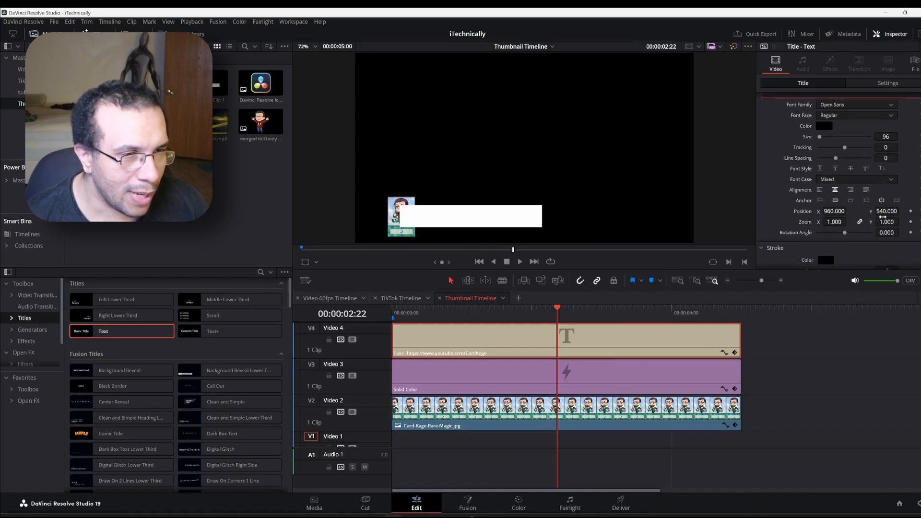
{"action": "left_click_drag", "start_coordinate": [884, 210], "coordinate": [901, 211]}
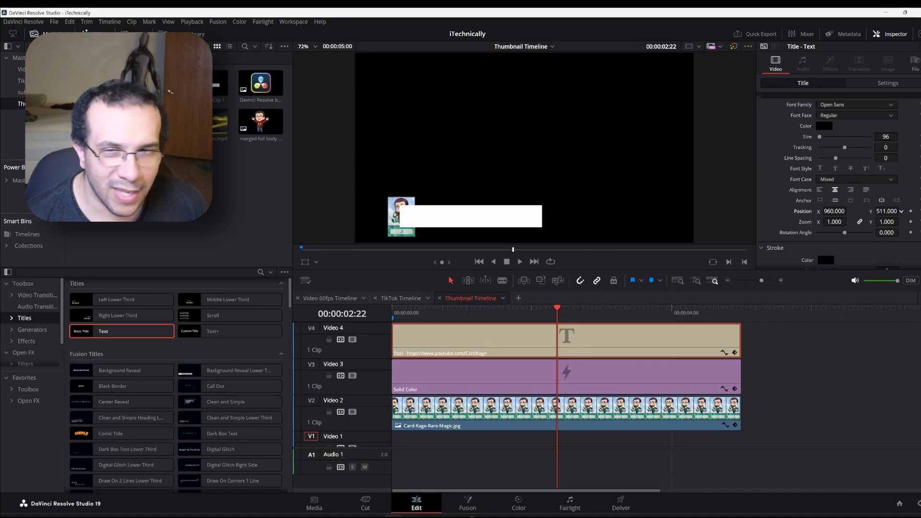
{"action": "left_click_drag", "start_coordinate": [887, 211], "coordinate": [840, 211]}
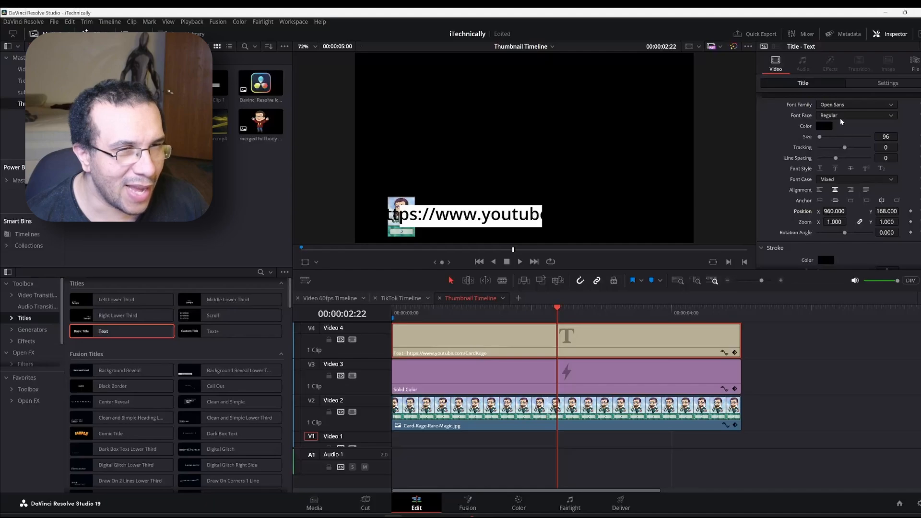
Make the URL title's font face Bold and its size 76
{"action": "left_click", "coordinate": [839, 115]}
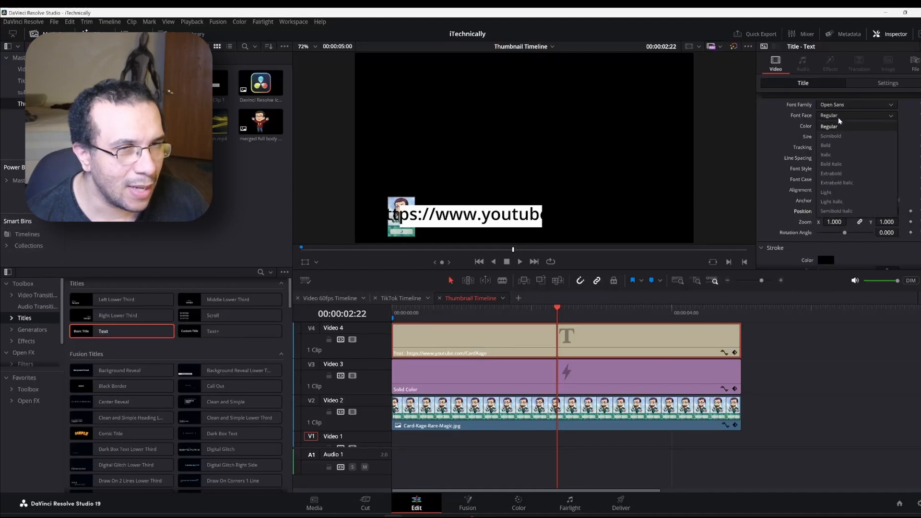
{"action": "left_click", "coordinate": [838, 145]}
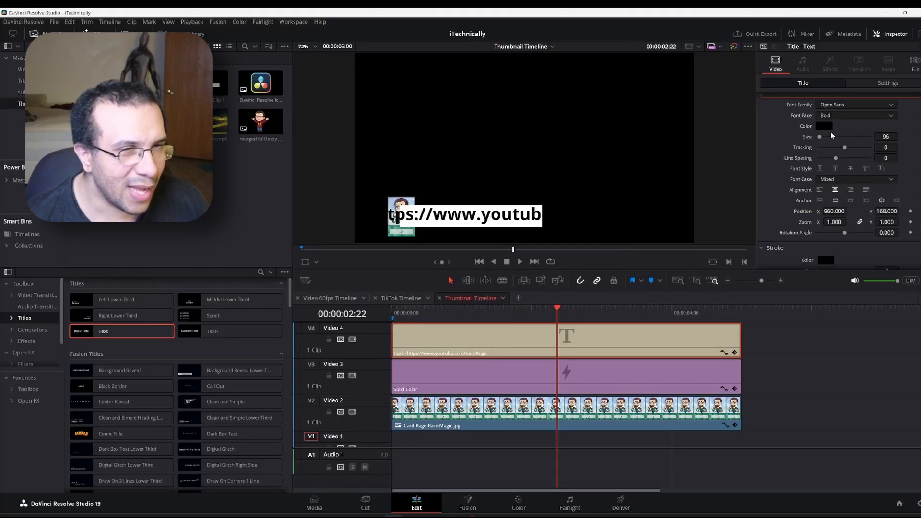
{"action": "left_click_drag", "start_coordinate": [893, 137], "coordinate": [900, 136]}
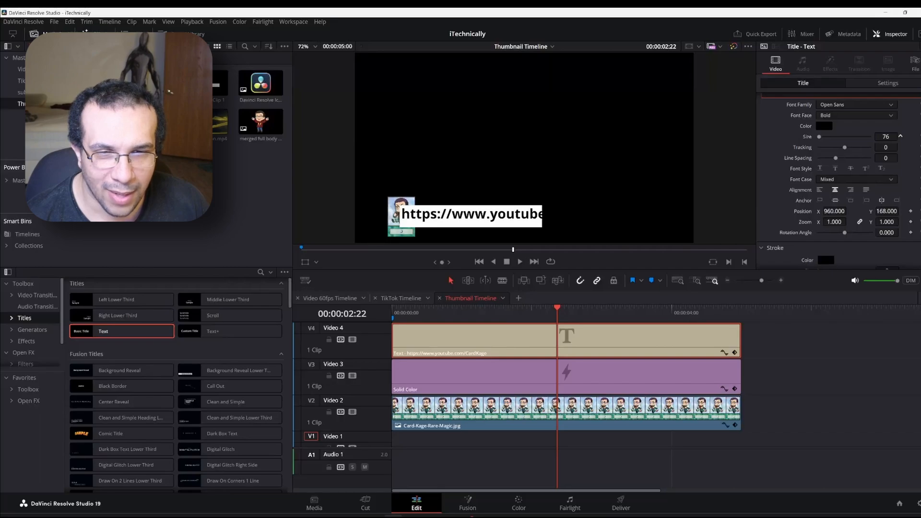
{"action": "left_click", "coordinate": [519, 423]}
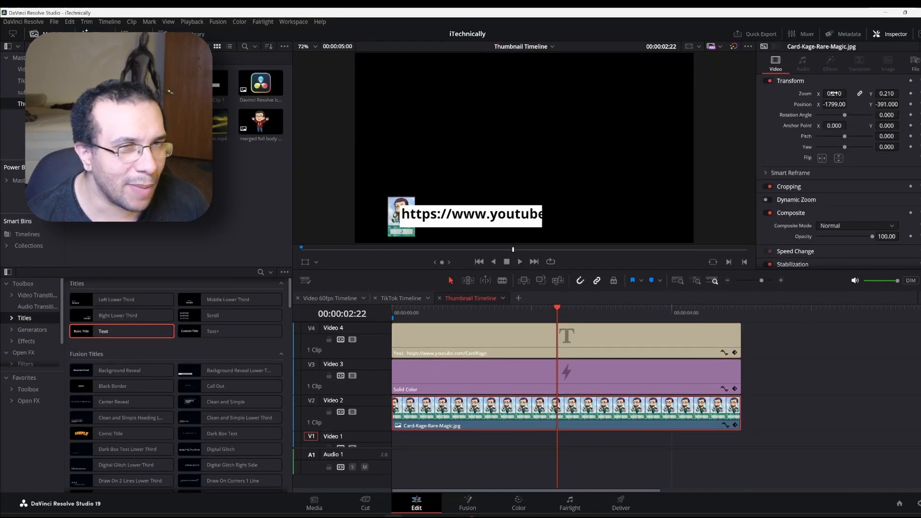
Enlarge the card image to zoom 0.360 and raise it to Position Y -319
{"action": "left_click_drag", "start_coordinate": [834, 94], "coordinate": [848, 93]}
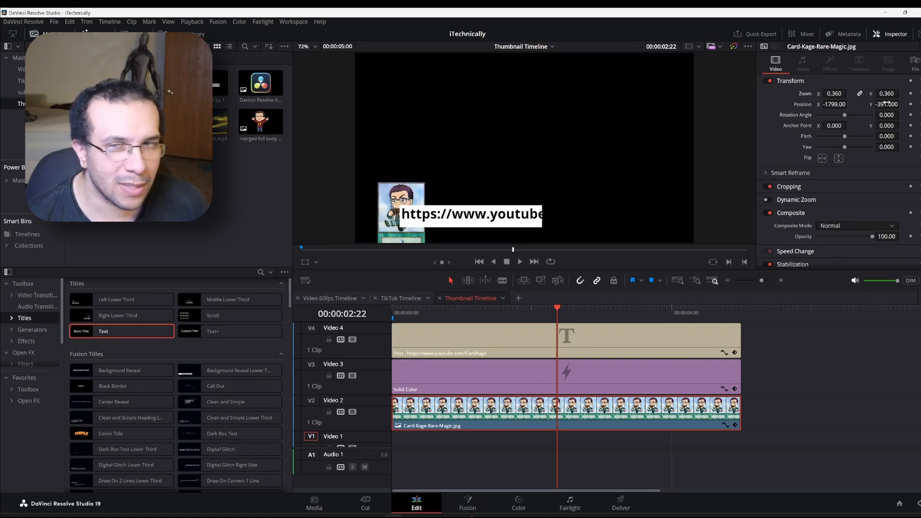
{"action": "left_click_drag", "start_coordinate": [886, 104], "coordinate": [901, 104]}
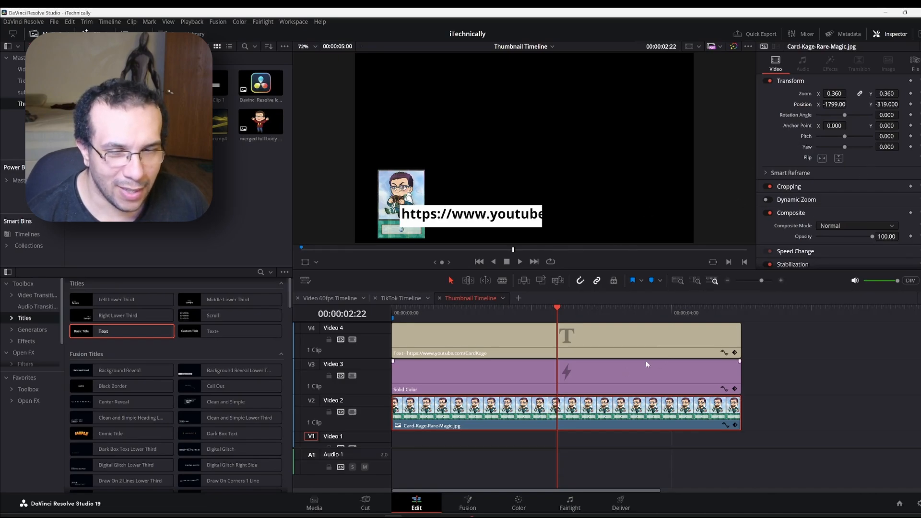
{"action": "left_click", "coordinate": [611, 378]}
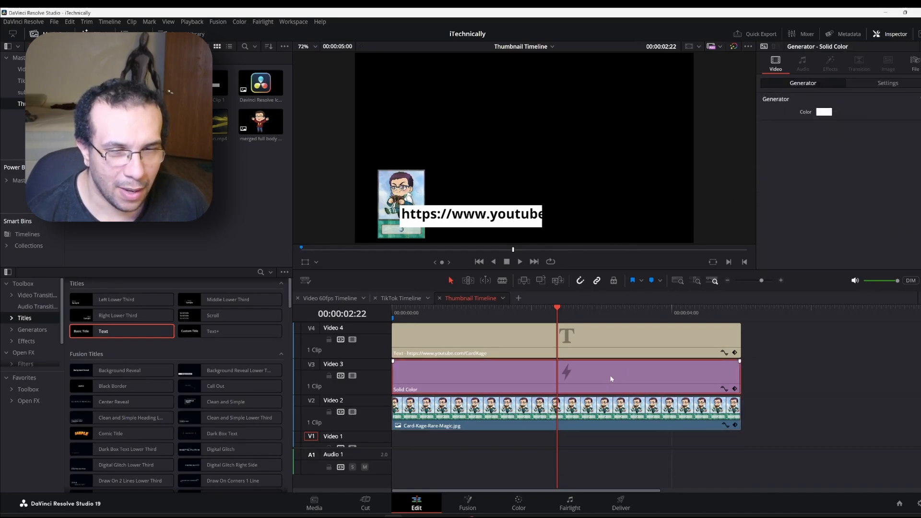
Reduce the white bar's crop right to 87.9 and top to 816.2, and set Position Y to 39
{"action": "left_click", "coordinate": [888, 83]}
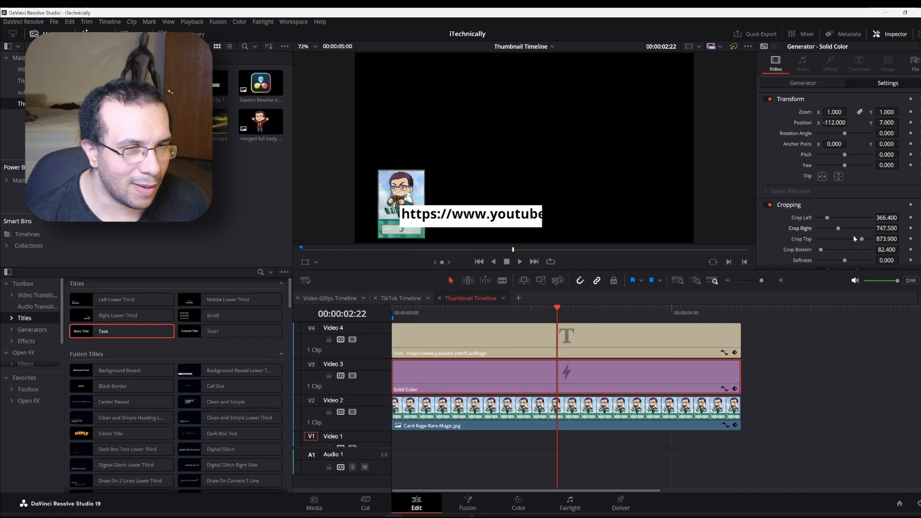
{"action": "left_click_drag", "start_coordinate": [838, 229], "coordinate": [818, 230]}
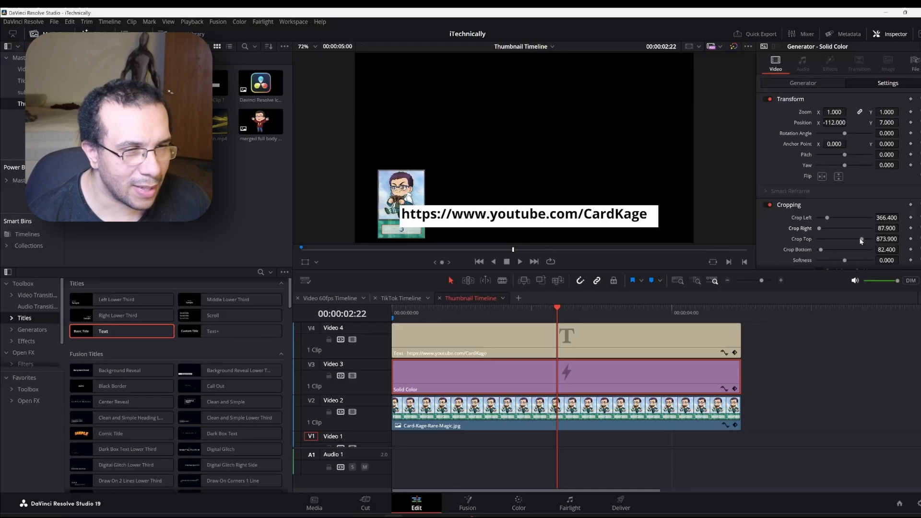
{"action": "left_click_drag", "start_coordinate": [861, 240], "coordinate": [859, 243]}
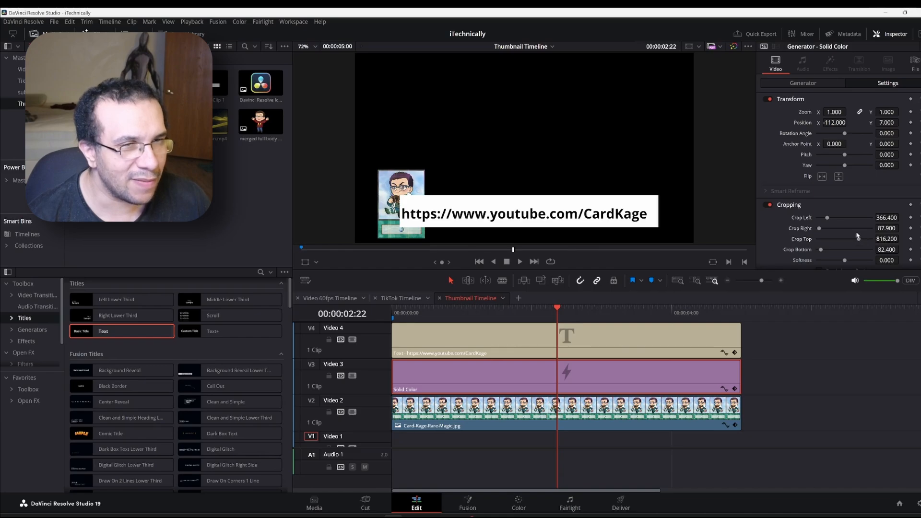
{"action": "scroll", "coordinate": [856, 232], "scroll_direction": "down", "scroll_amount": 4}
{"action": "scroll", "coordinate": [856, 231], "scroll_direction": "up", "scroll_amount": 4}
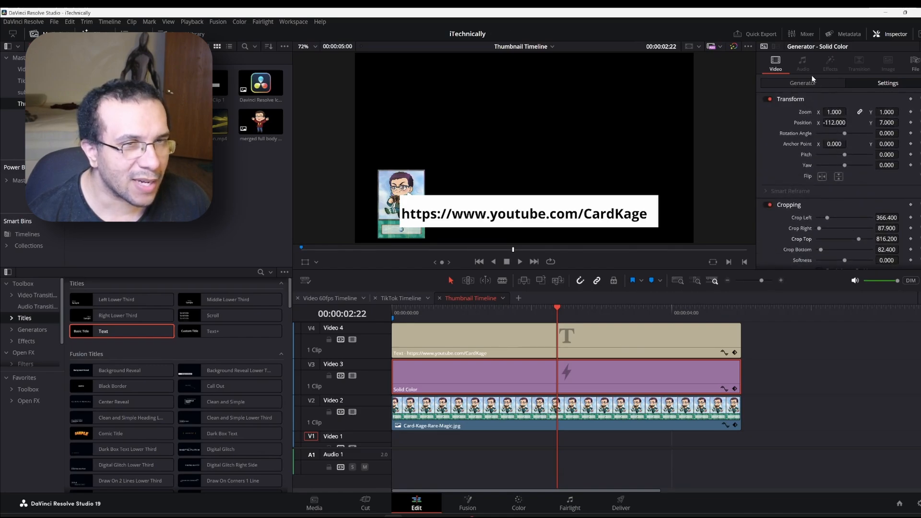
{"action": "left_click_drag", "start_coordinate": [885, 123], "coordinate": [913, 123]}
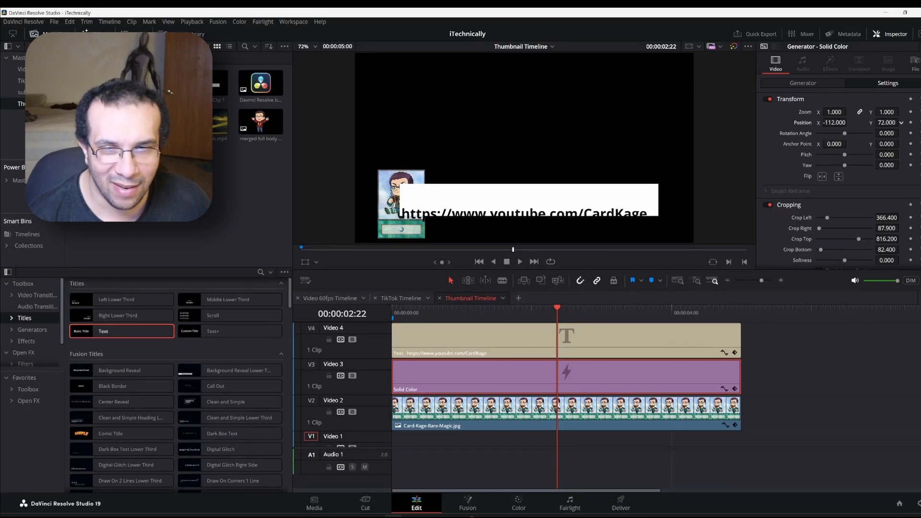
{"action": "left_click_drag", "start_coordinate": [886, 123], "coordinate": [870, 123]}
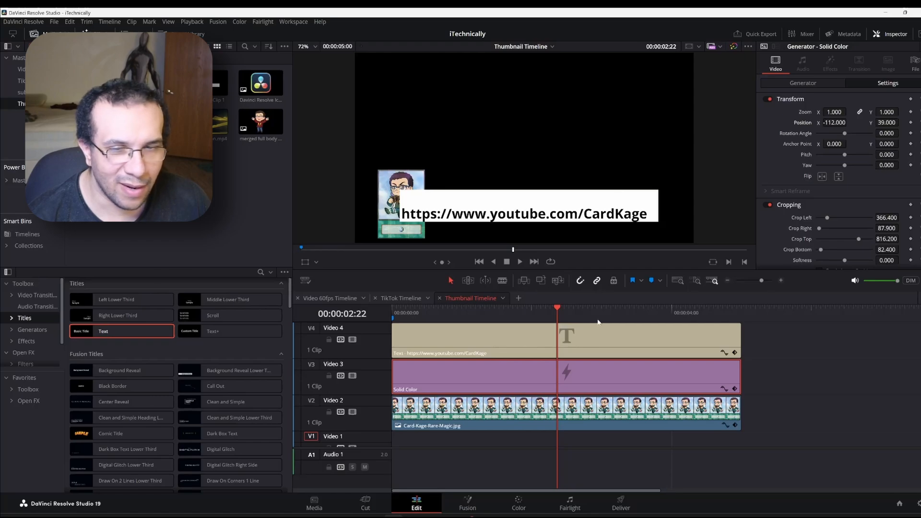
{"action": "left_click", "coordinate": [585, 355]}
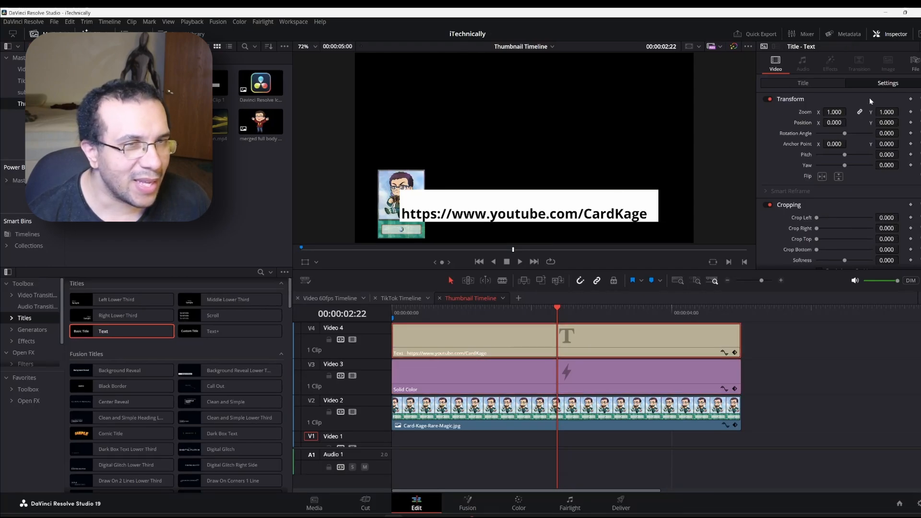
Set the URL title to size 85 at position 840, 231
{"action": "left_click", "coordinate": [795, 85]}
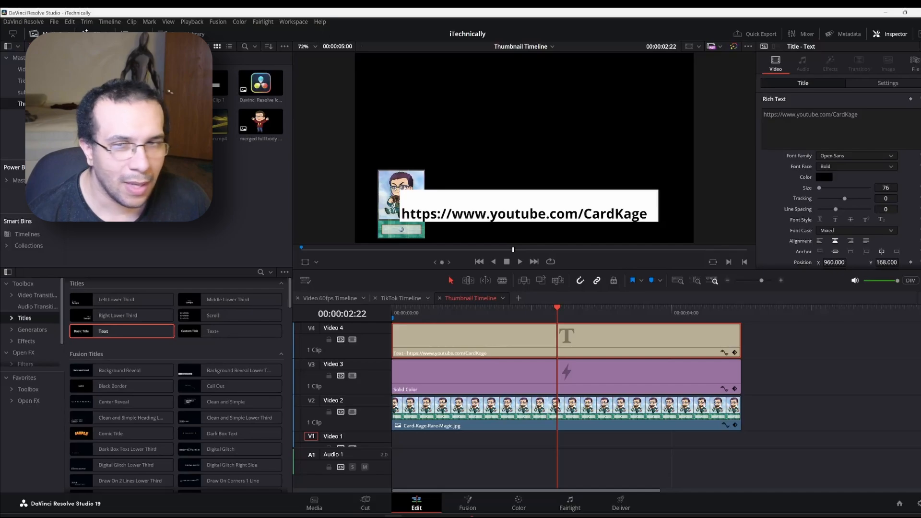
{"action": "left_click_drag", "start_coordinate": [886, 188], "coordinate": [890, 188]}
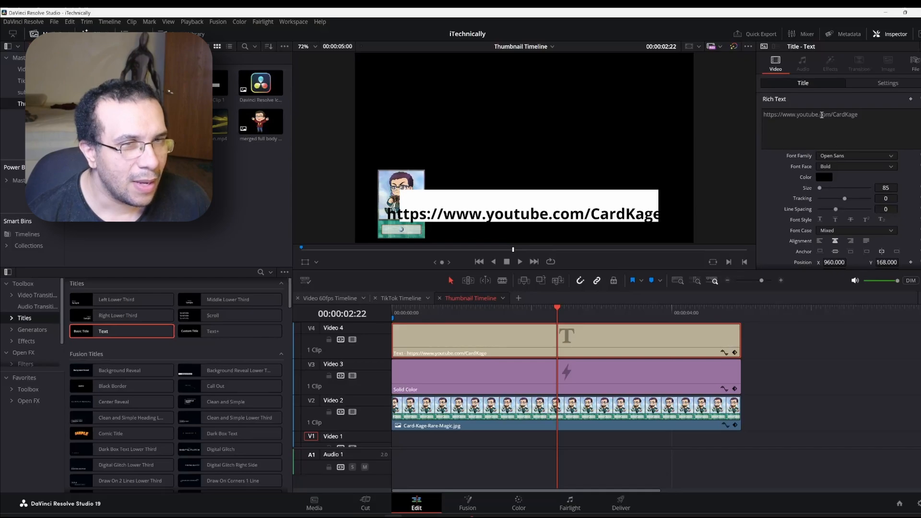
{"action": "scroll", "coordinate": [864, 207], "scroll_direction": "down", "scroll_amount": 1}
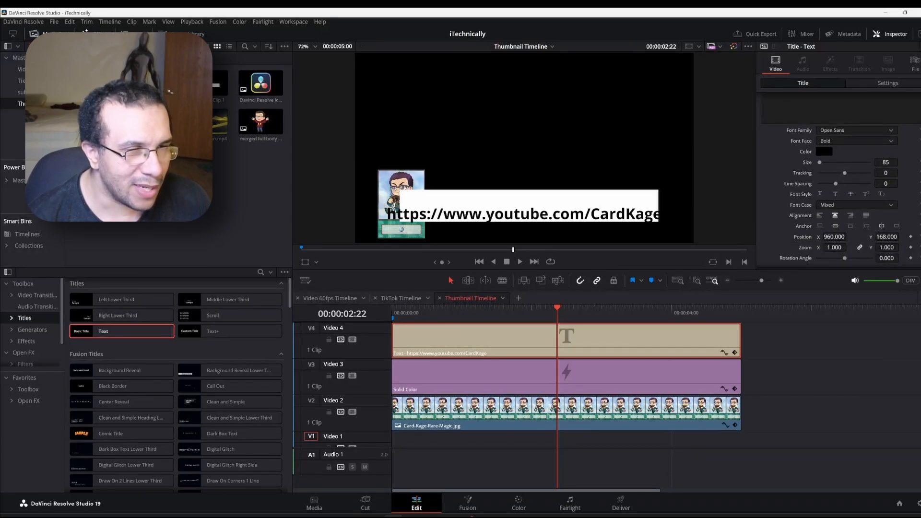
{"action": "left_click_drag", "start_coordinate": [887, 237], "coordinate": [917, 236]}
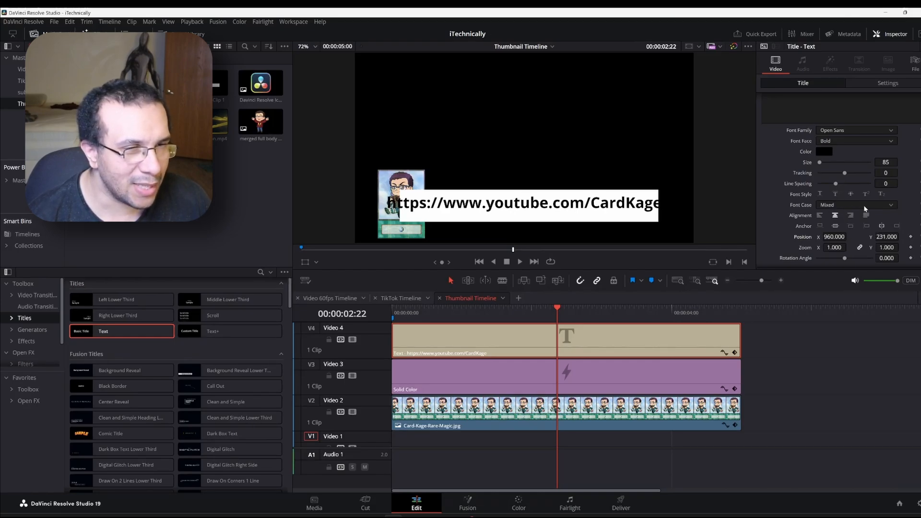
{"action": "left_click_drag", "start_coordinate": [831, 236], "coordinate": [849, 237]}
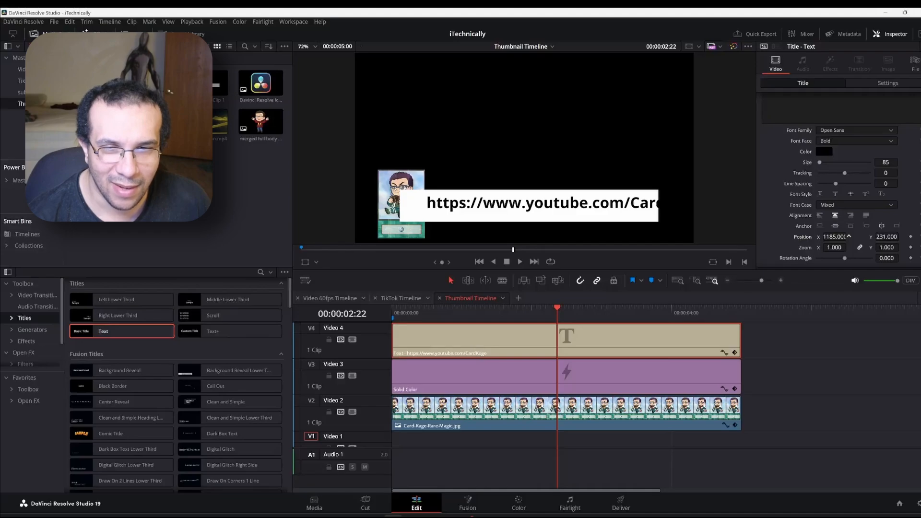
{"action": "left_click_drag", "start_coordinate": [834, 236], "coordinate": [834, 237]}
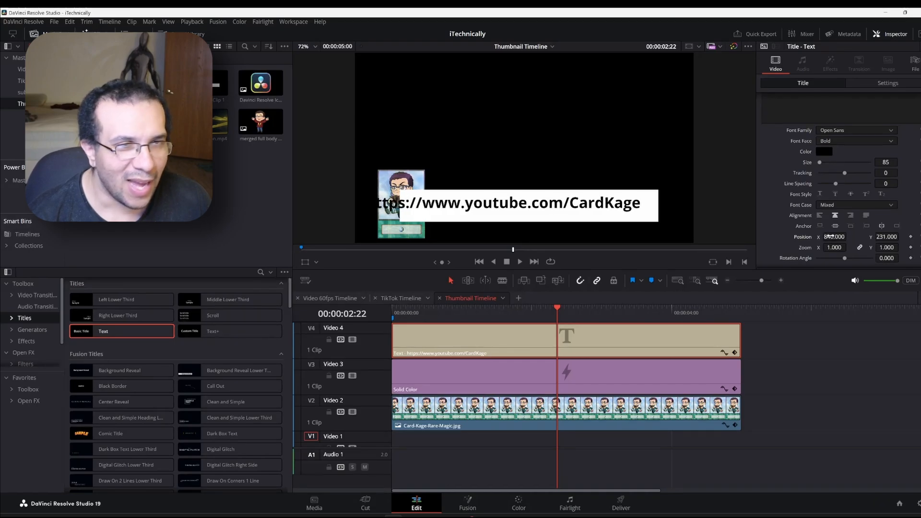
{"action": "scroll", "coordinate": [790, 101], "scroll_direction": "up", "scroll_amount": 1}
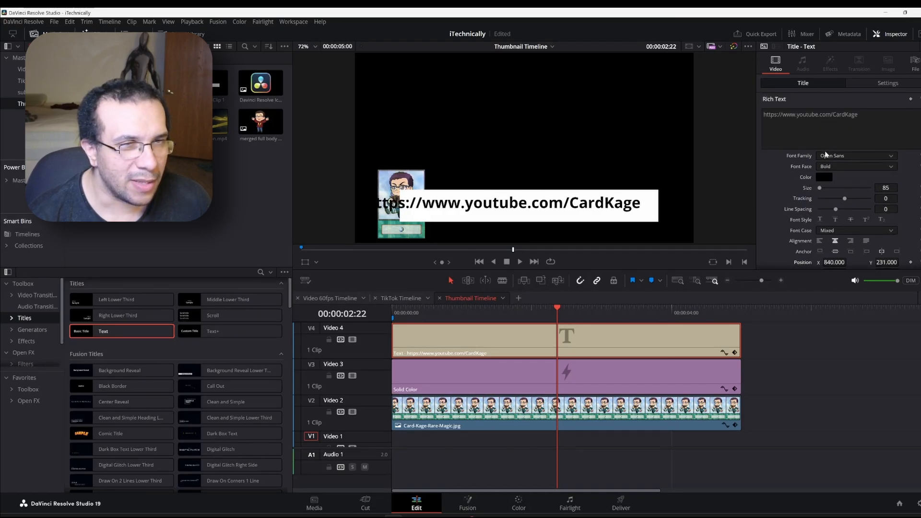
{"action": "left_click", "coordinate": [797, 117]}
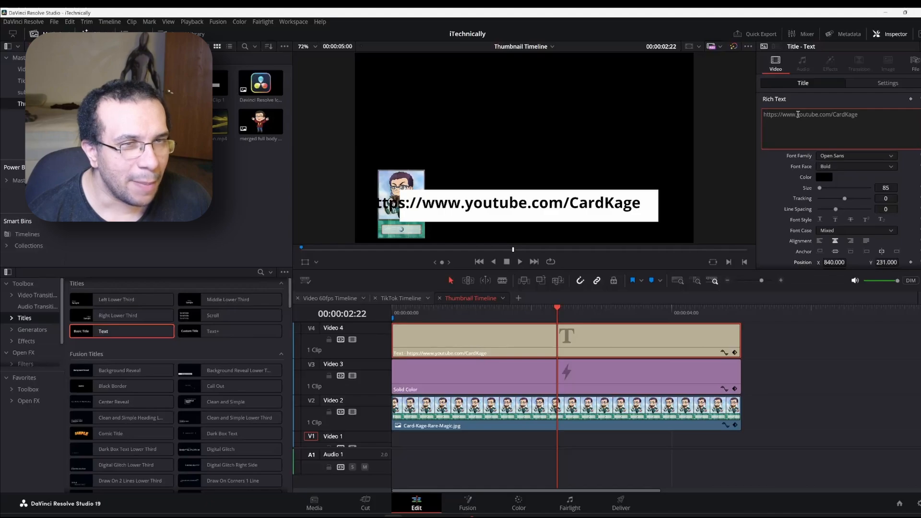
{"action": "left_click_drag", "start_coordinate": [798, 114], "coordinate": [759, 111]}
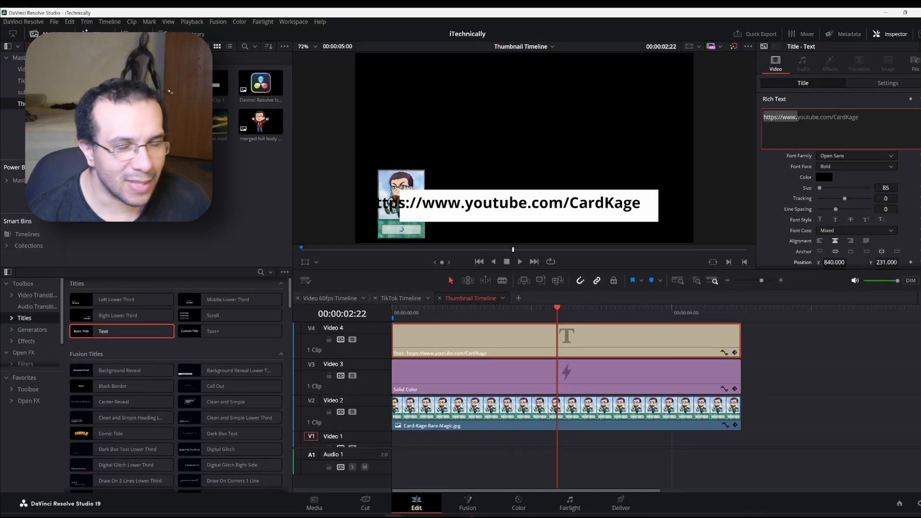
{"action": "key", "text": "BackSpace"}
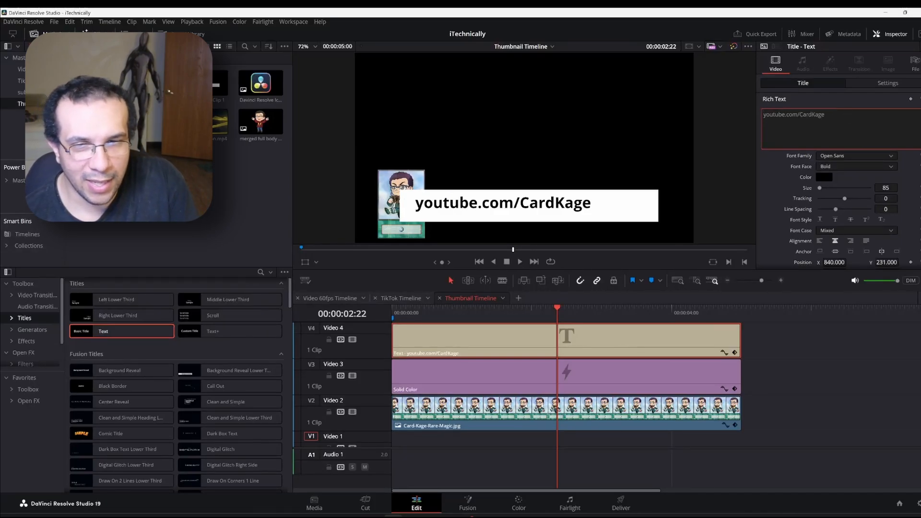
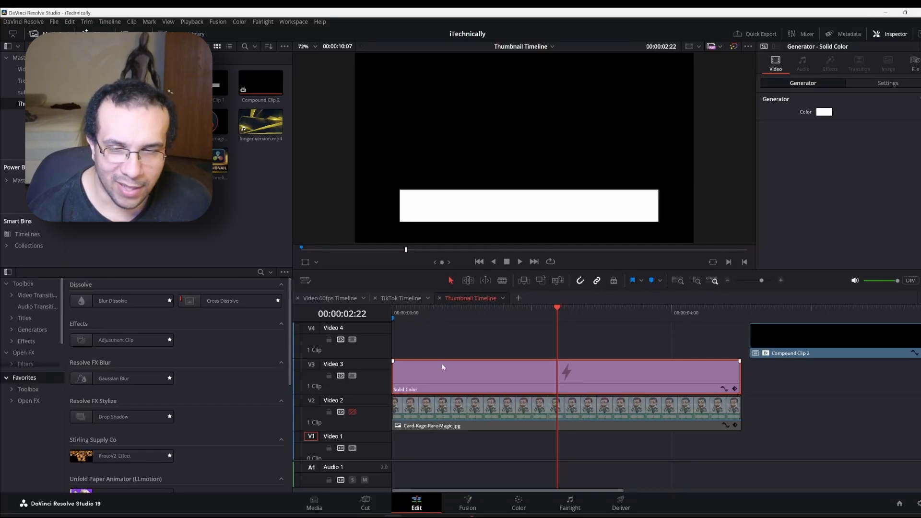
Check the clips in Fusion and move the Solid Color bar onto a new Video 5 track
{"action": "left_click", "coordinate": [468, 498]}
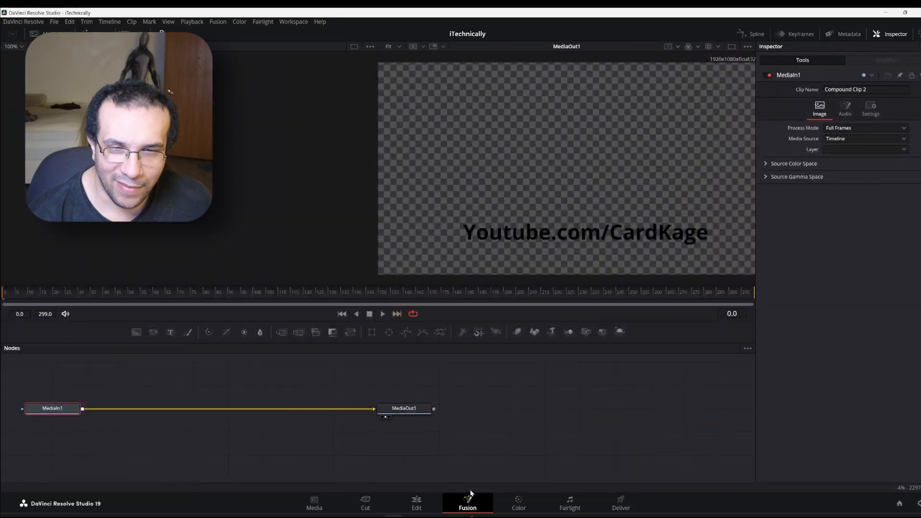
{"action": "left_click", "coordinate": [414, 502]}
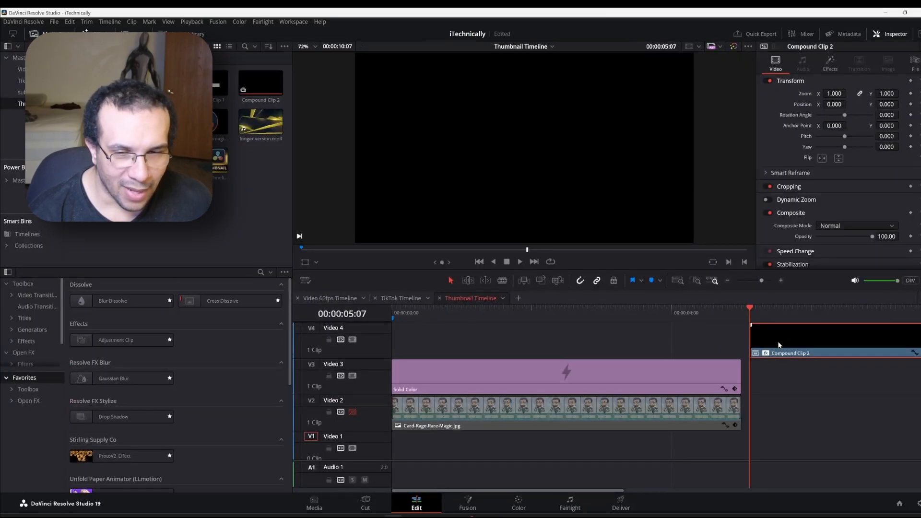
{"action": "left_click", "coordinate": [352, 339]}
{"action": "left_click", "coordinate": [479, 382]}
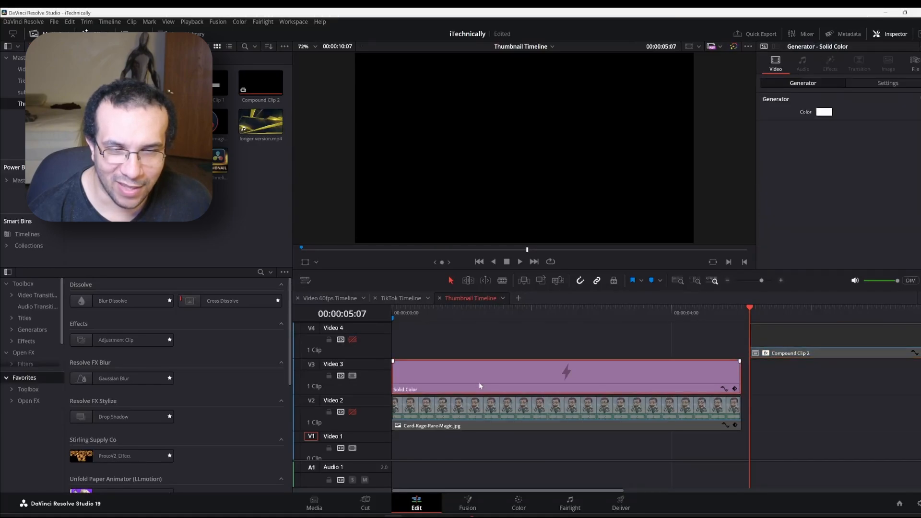
{"action": "left_click", "coordinate": [488, 499]}
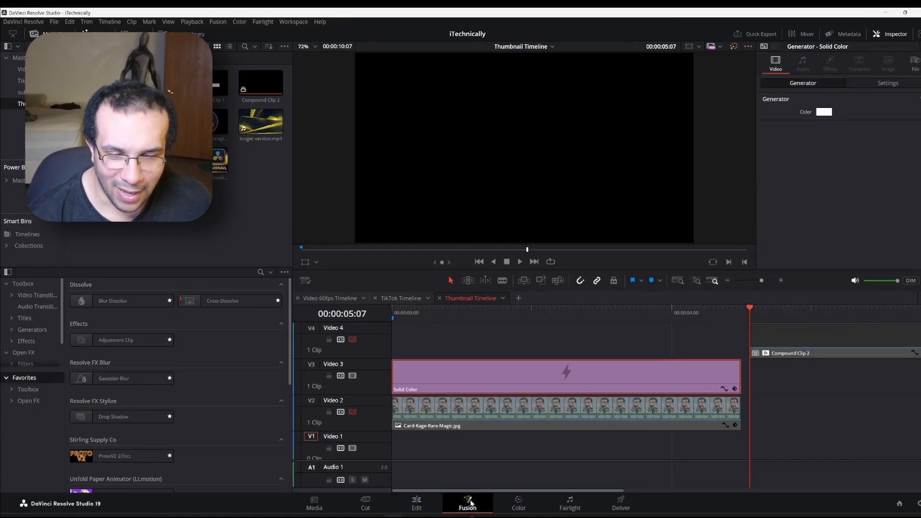
{"action": "left_click", "coordinate": [415, 501]}
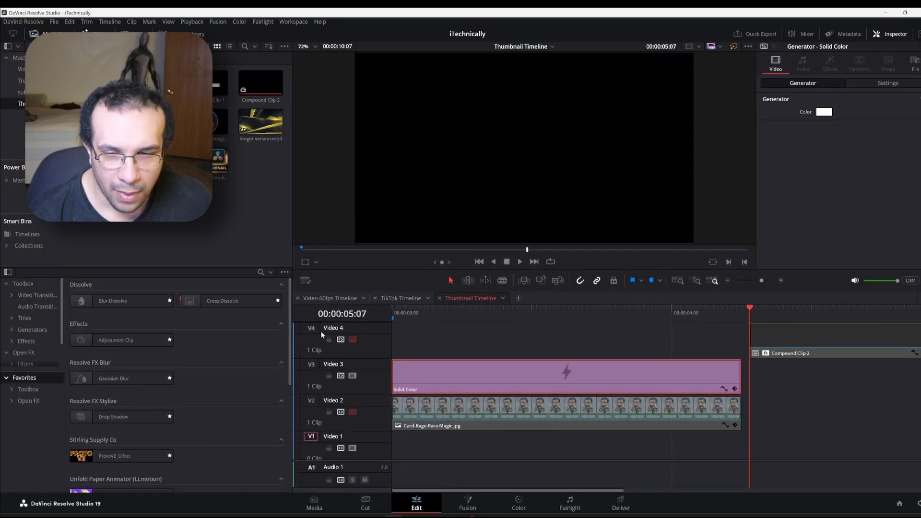
{"action": "left_click", "coordinate": [352, 339]}
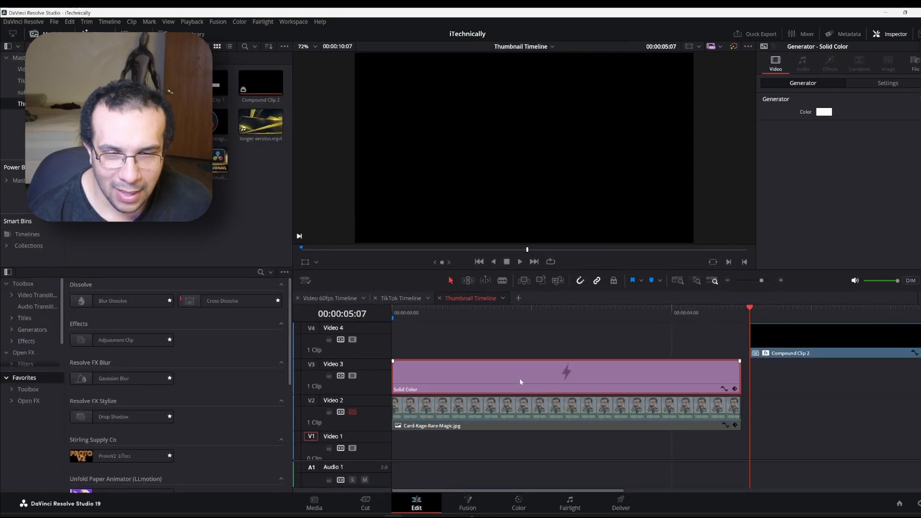
{"action": "left_click_drag", "start_coordinate": [521, 382], "coordinate": [518, 326]}
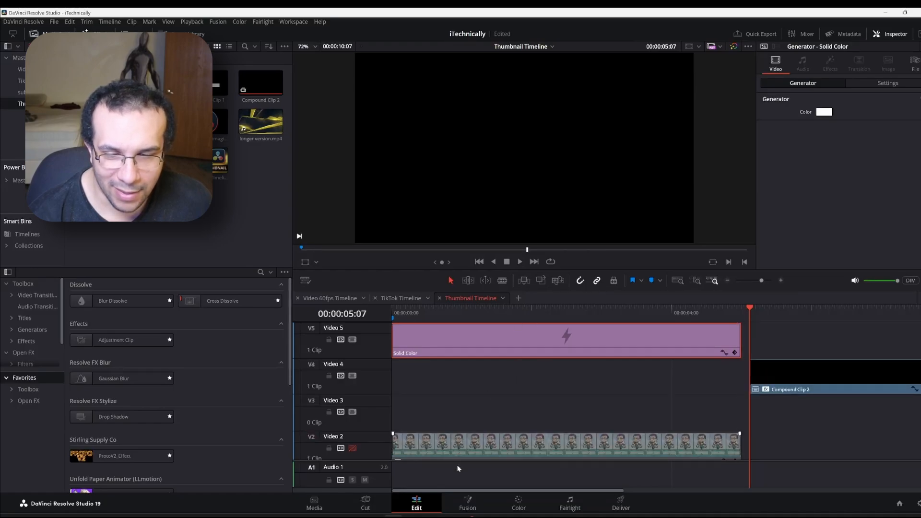
Move Compound Clip 2 down to Video 3, disable Video 3, and select the Solid Color clip
{"action": "left_click", "coordinate": [465, 505]}
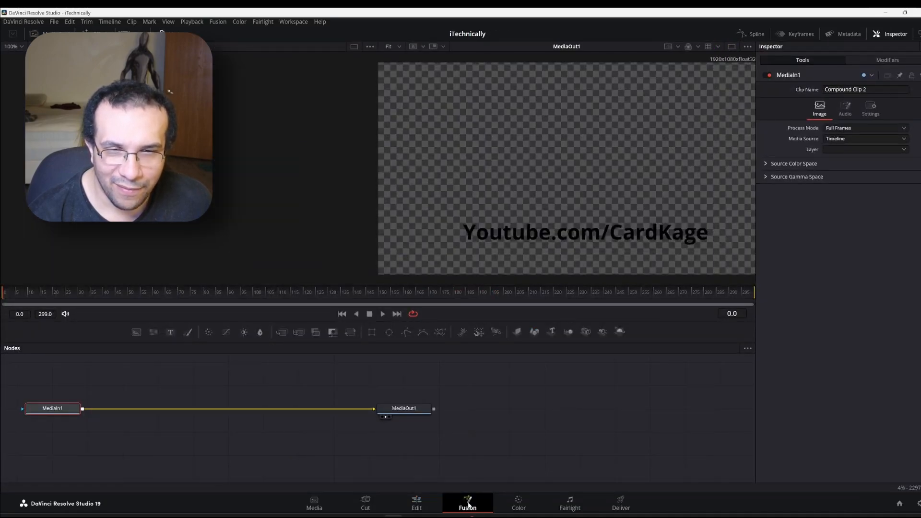
{"action": "left_click", "coordinate": [416, 504]}
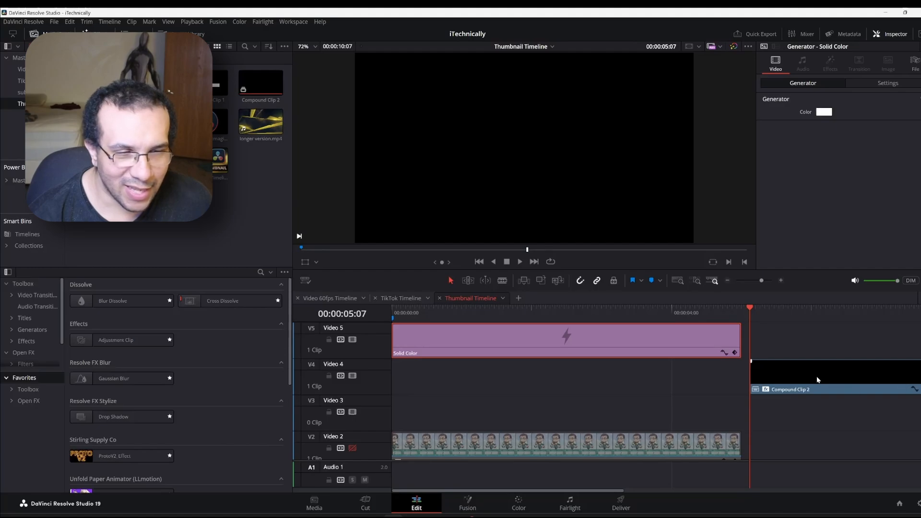
{"action": "left_click_drag", "start_coordinate": [812, 379], "coordinate": [808, 396]}
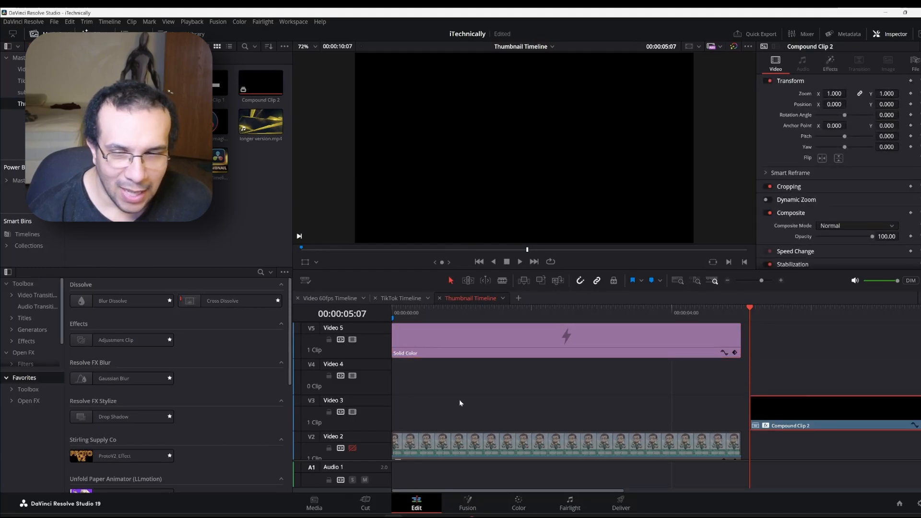
{"action": "left_click", "coordinate": [353, 413]}
{"action": "left_click", "coordinate": [487, 334]}
Turn the white Solid Color clip into Compound Clip 3 and view its node graph in Fusion
{"action": "right_click", "coordinate": [493, 332]}
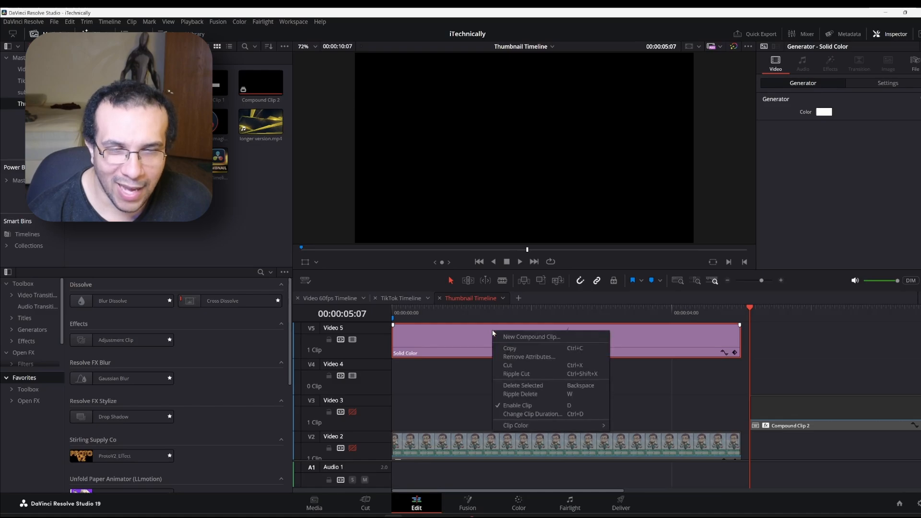
{"action": "left_click", "coordinate": [511, 337]}
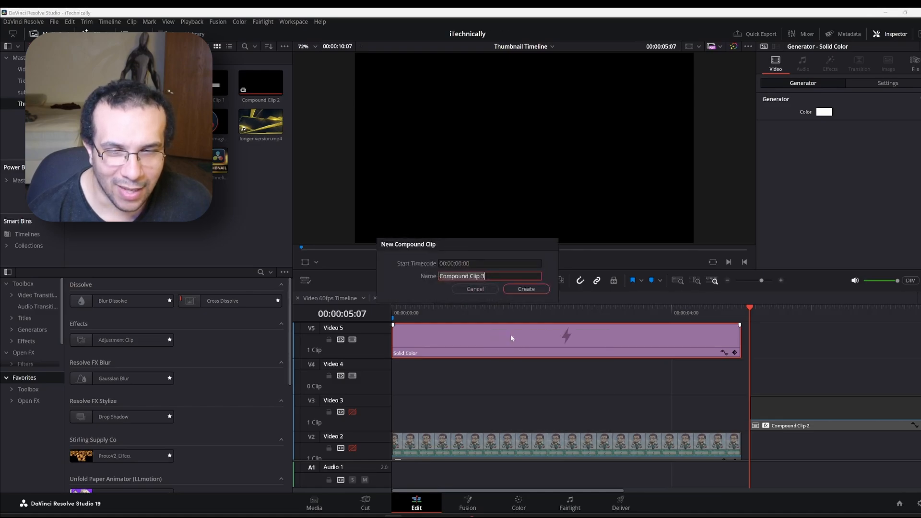
{"action": "left_click", "coordinate": [525, 289]}
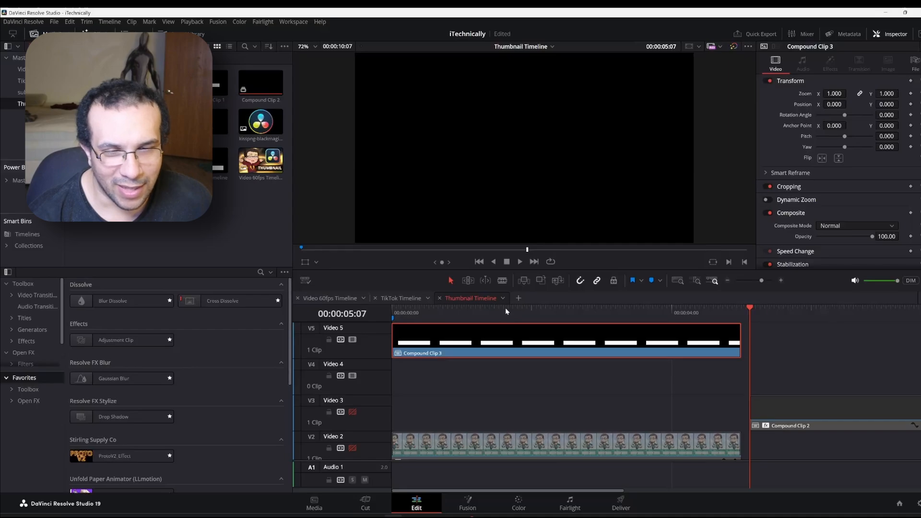
{"action": "left_click", "coordinate": [461, 502]}
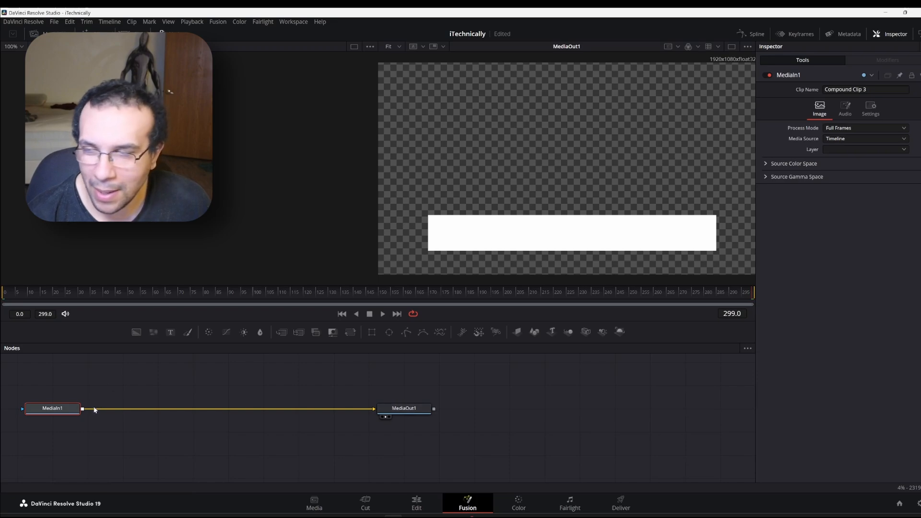
Mask the bar with a Rectangle at Center Y 0.198, Height 0.165, Corner Radius 0.29
{"action": "left_click", "coordinate": [373, 332]}
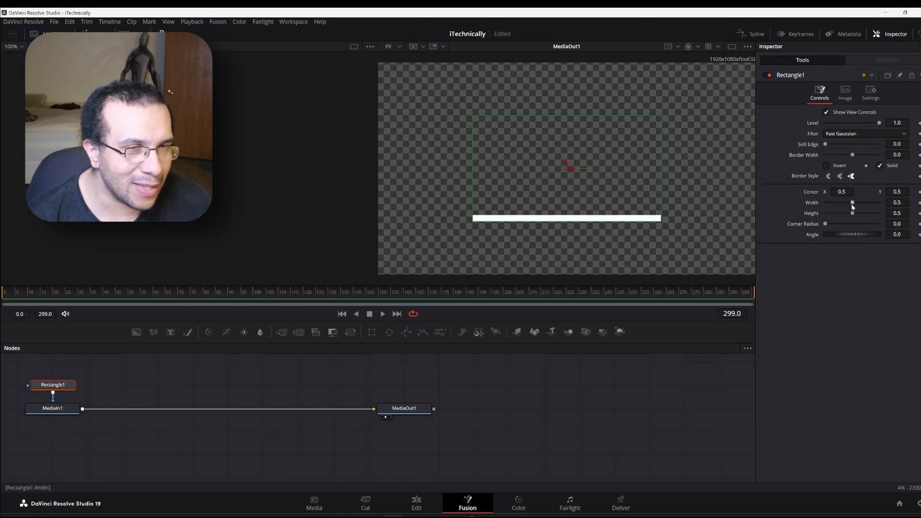
{"action": "mouse_move", "coordinate": [853, 214]}
{"action": "left_mouse_down"}
{"action": "mouse_move", "coordinate": [871, 222]}
{"action": "mouse_move", "coordinate": [839, 220]}
{"action": "left_mouse_up"}
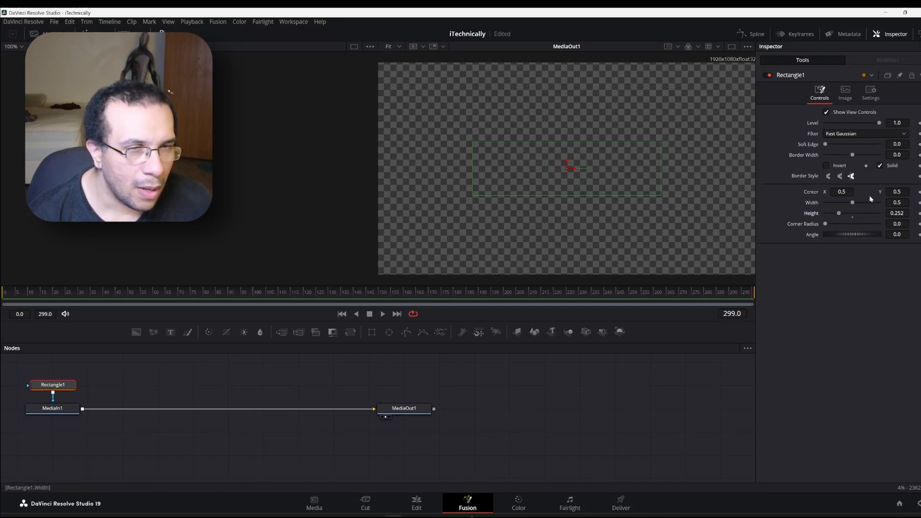
{"action": "left_click_drag", "start_coordinate": [892, 192], "coordinate": [749, 192]}
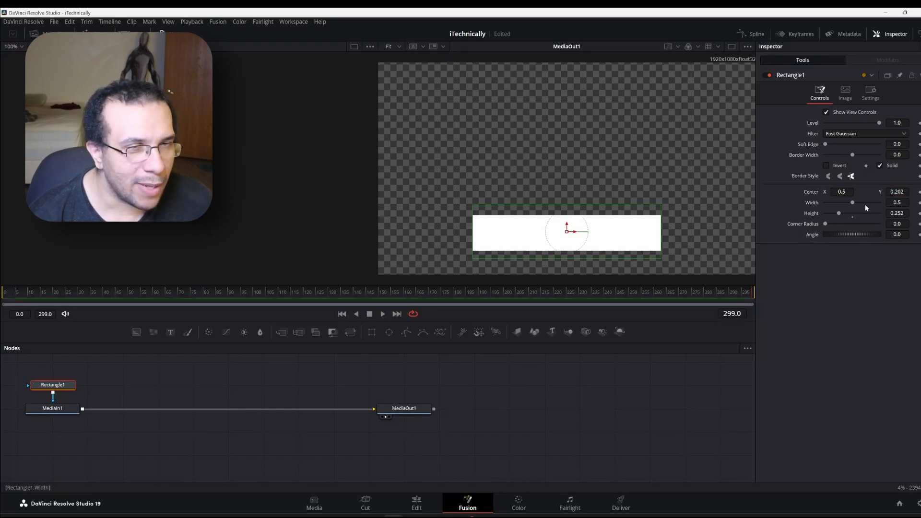
{"action": "left_click_drag", "start_coordinate": [897, 212], "coordinate": [892, 191]}
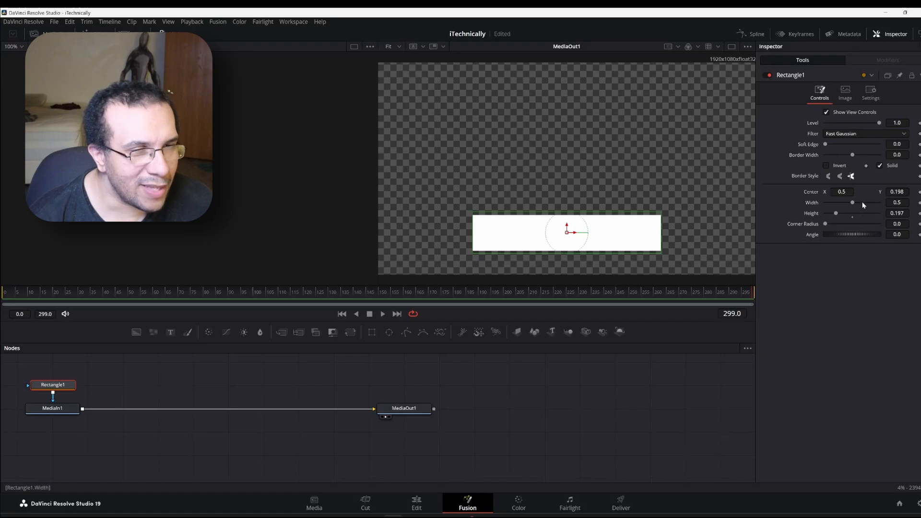
{"action": "left_click_drag", "start_coordinate": [826, 224], "coordinate": [842, 224]}
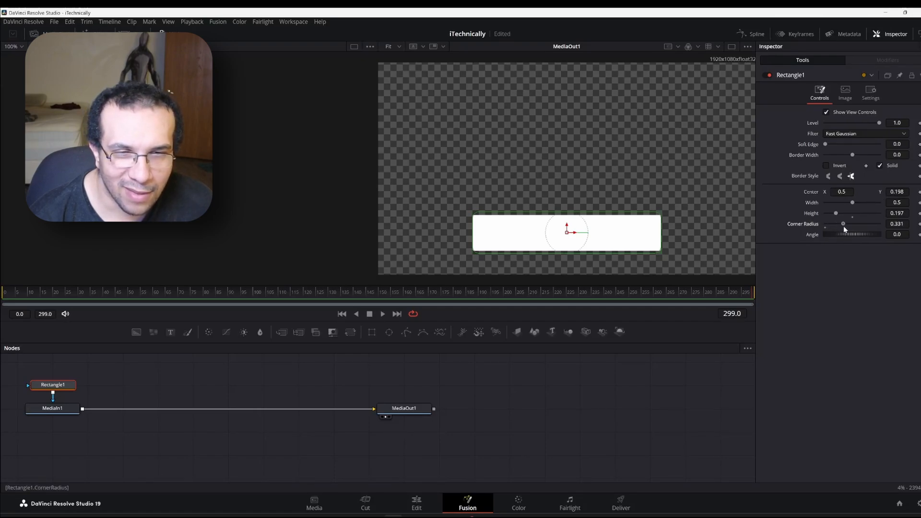
{"action": "left_click_drag", "start_coordinate": [844, 226], "coordinate": [834, 214]}
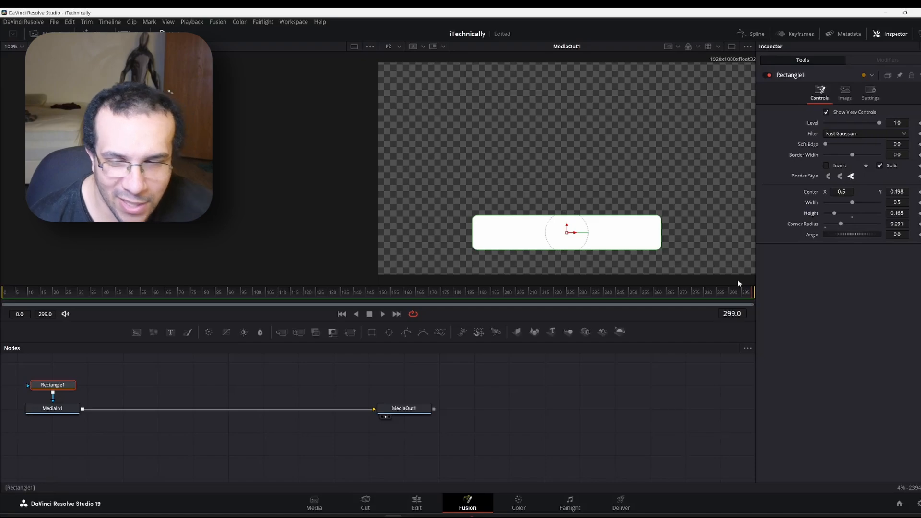
{"action": "left_click", "coordinate": [415, 503]}
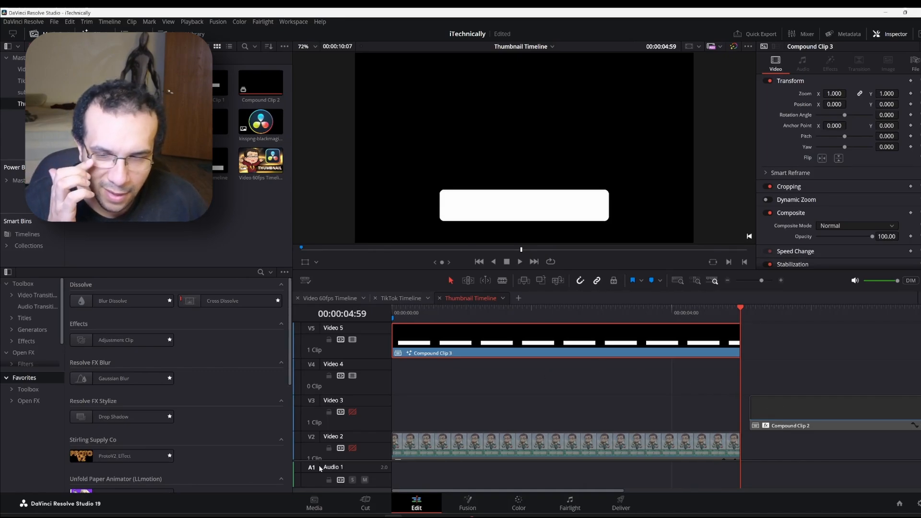
Re-enable V2 and V3, then stack the card on V4, text on V3, bar on V2, all at the start
{"action": "left_click", "coordinate": [352, 447]}
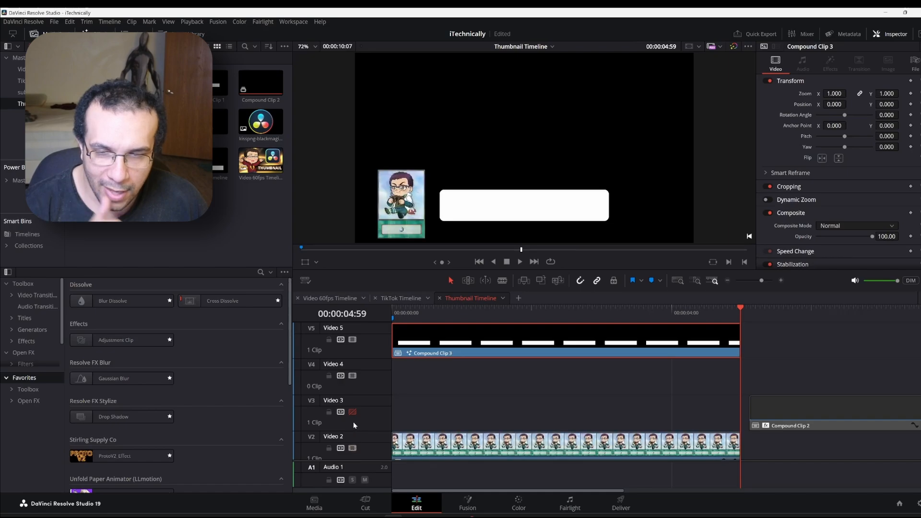
{"action": "left_click", "coordinate": [352, 412]}
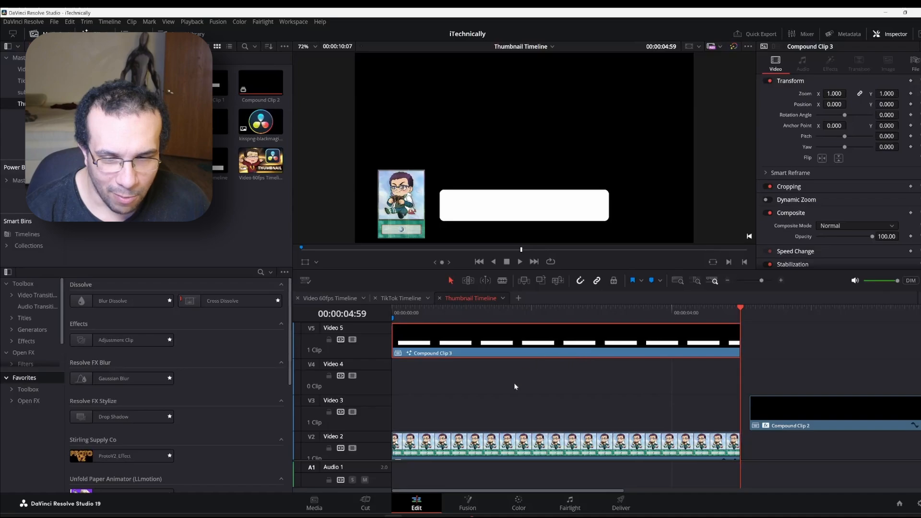
{"action": "left_click_drag", "start_coordinate": [478, 455], "coordinate": [476, 391]}
{"action": "left_click_drag", "start_coordinate": [485, 344], "coordinate": [473, 406]}
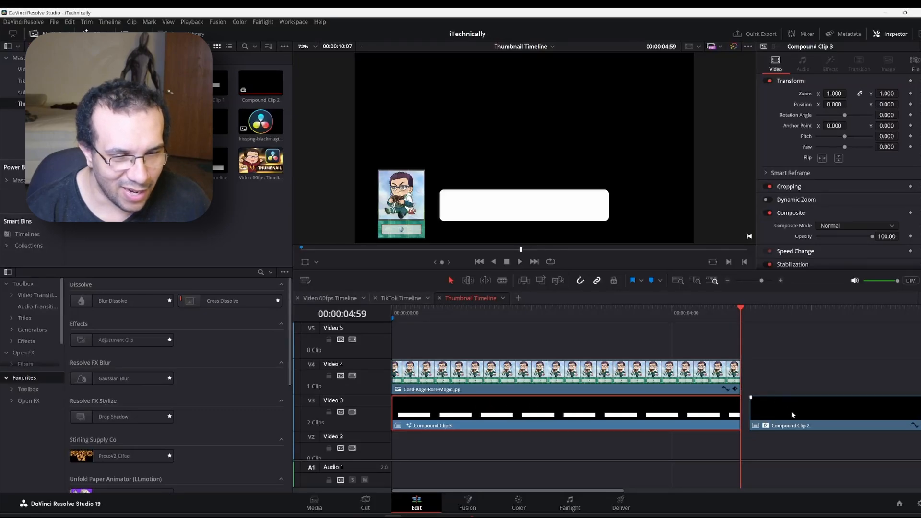
{"action": "left_click_drag", "start_coordinate": [598, 417], "coordinate": [594, 434]}
{"action": "left_click_drag", "start_coordinate": [833, 402], "coordinate": [470, 425]}
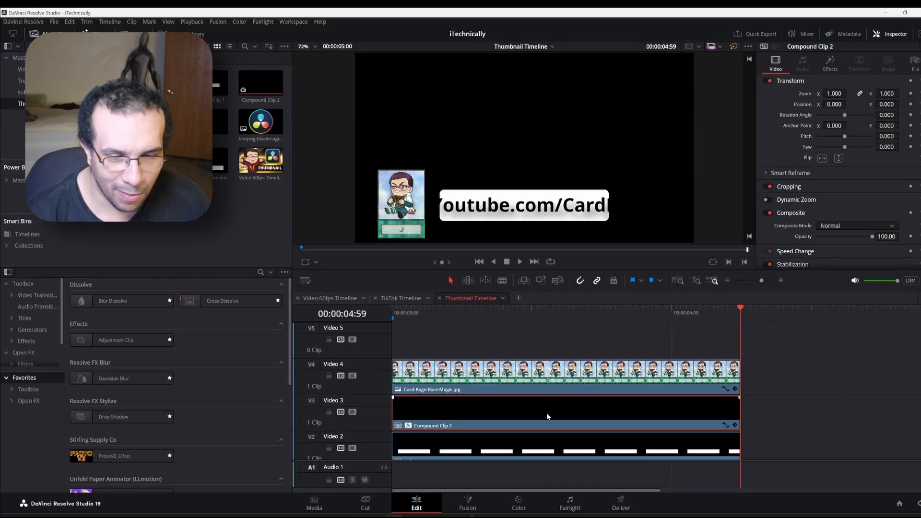
Disable Video 4 and Video 3, then open the rounded bar Compound Clip 3 in Fusion
{"action": "left_click", "coordinate": [468, 503]}
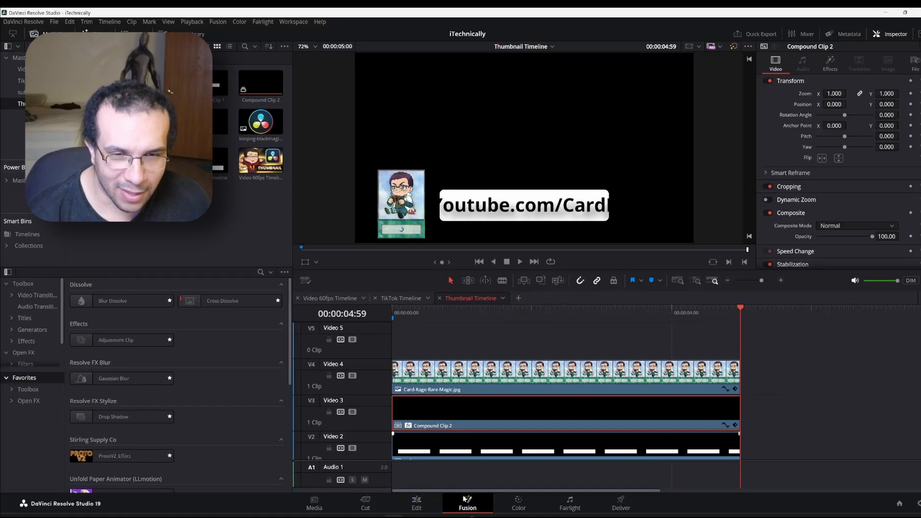
{"action": "left_click", "coordinate": [418, 501]}
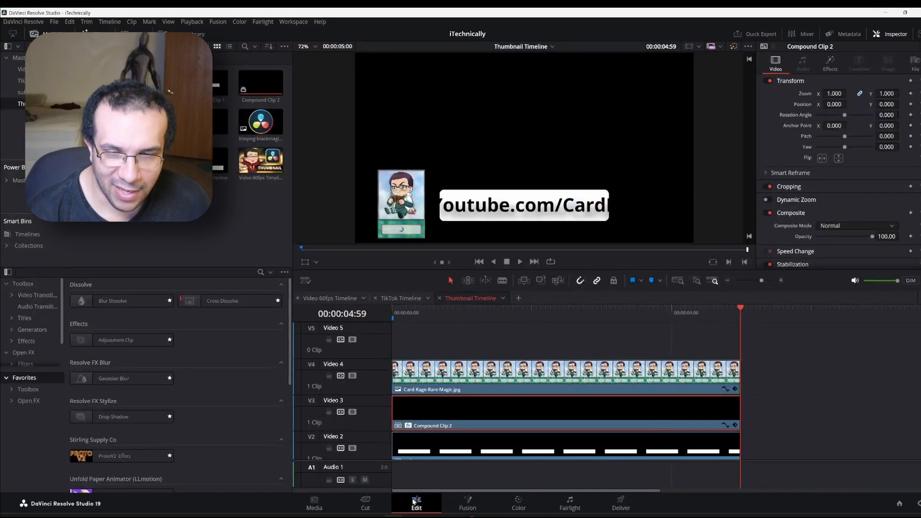
{"action": "left_click", "coordinate": [352, 376]}
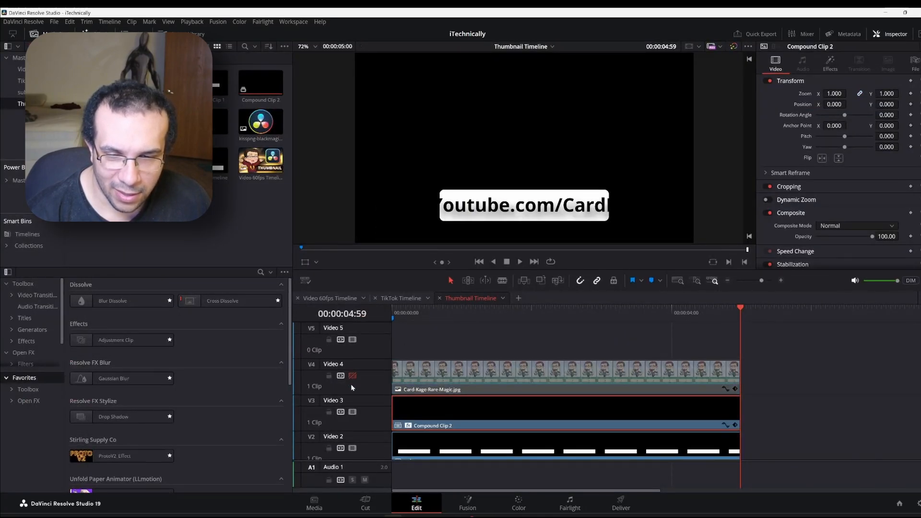
{"action": "left_click", "coordinate": [352, 412]}
{"action": "left_click", "coordinate": [421, 445]}
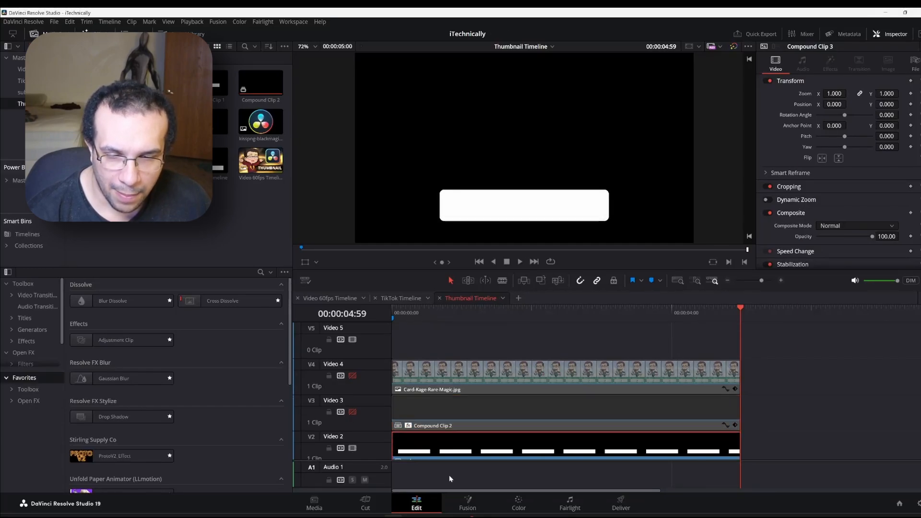
{"action": "left_click", "coordinate": [470, 503]}
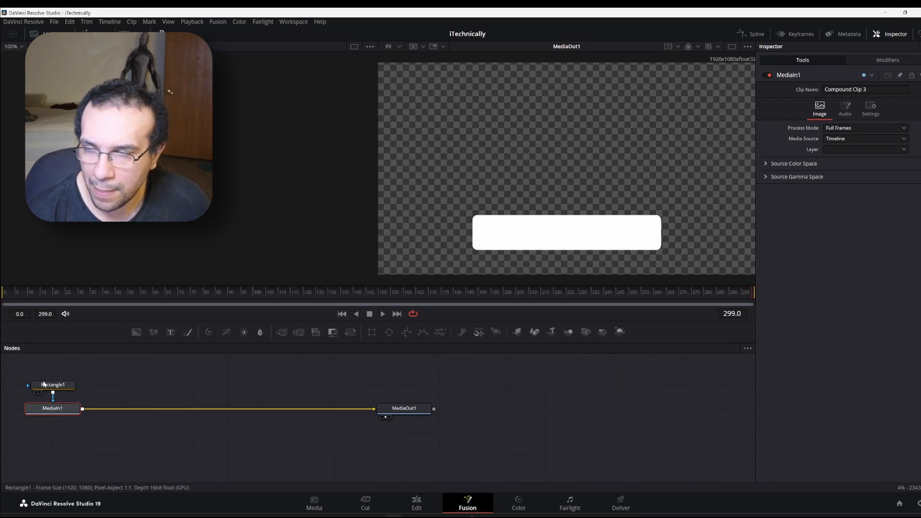
Set Rectangle1's Width to 0.732 and Center X to 0.529, then return to the Edit page
{"action": "left_click", "coordinate": [48, 385]}
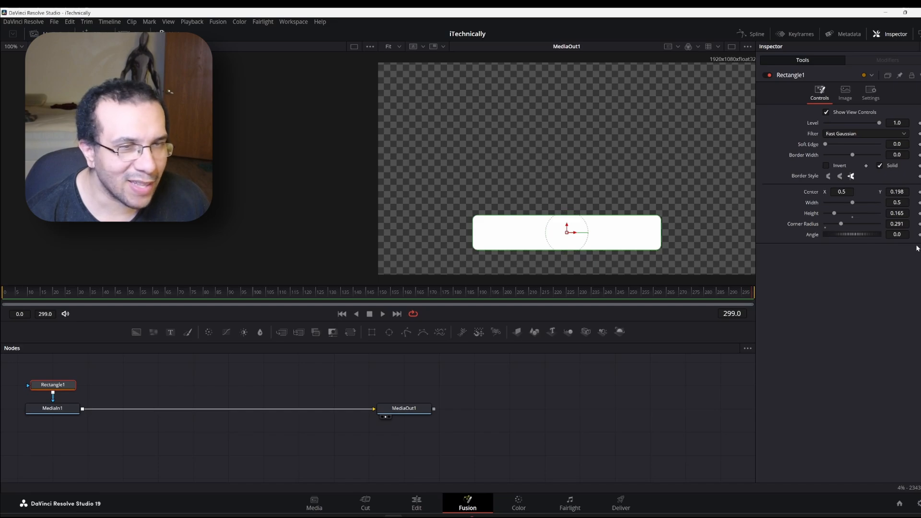
{"action": "left_click_drag", "start_coordinate": [852, 205], "coordinate": [865, 205]}
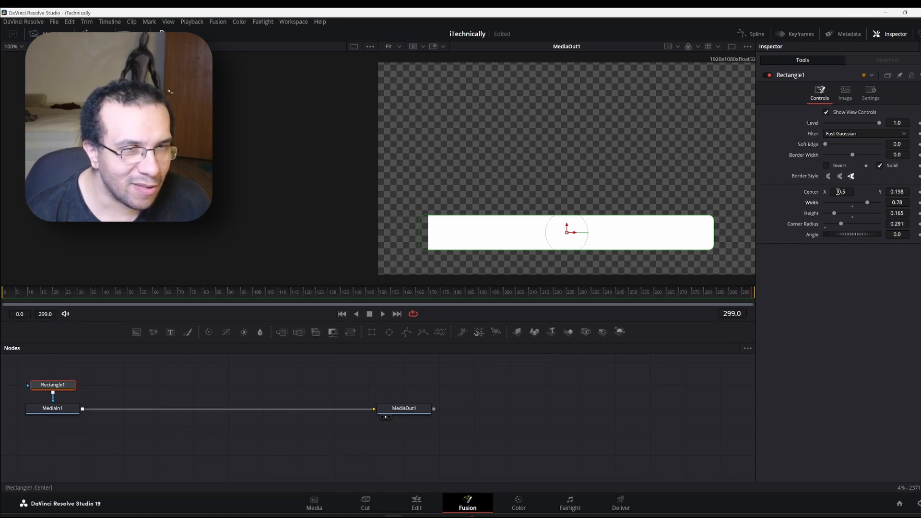
{"action": "left_click_drag", "start_coordinate": [837, 192], "coordinate": [851, 192]}
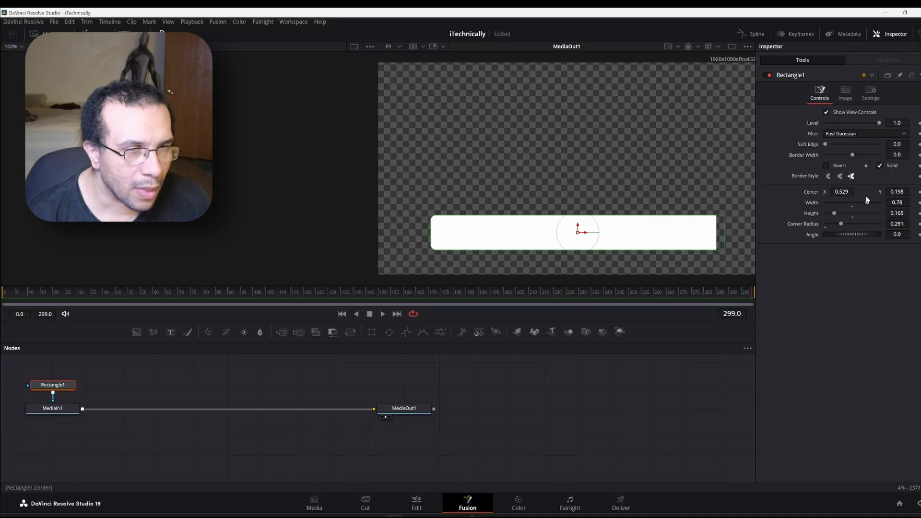
{"action": "left_click_drag", "start_coordinate": [869, 203], "coordinate": [867, 203]}
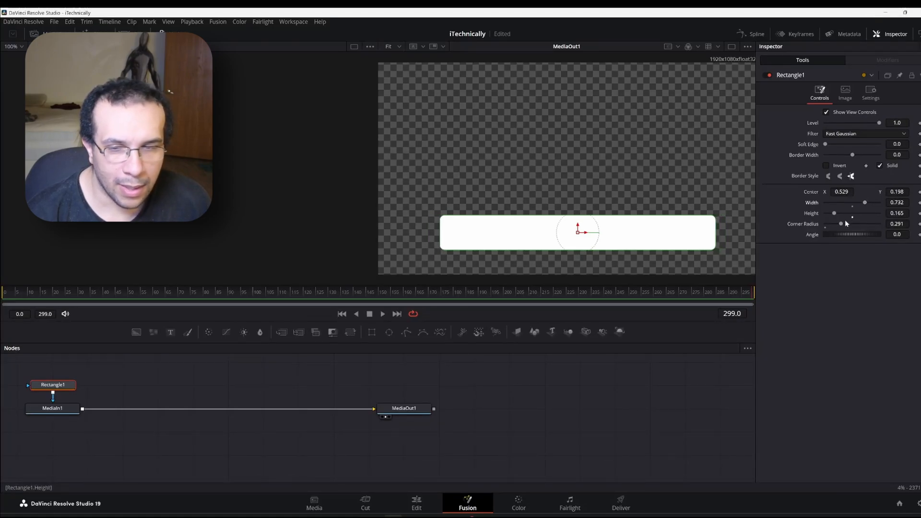
{"action": "left_click", "coordinate": [402, 496]}
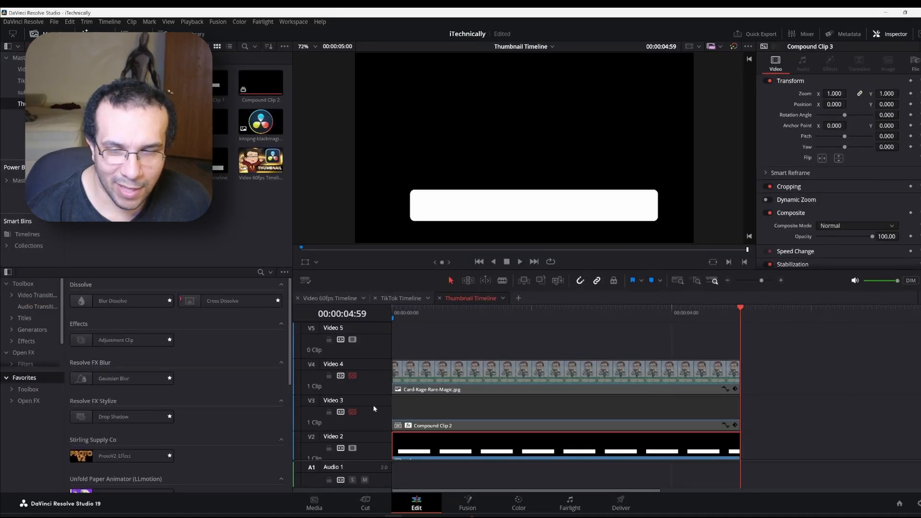
Re-enable Video 3 and Video 4 and add a Drop Shadow to Card-Kage-Rare-Magic.jpg
{"action": "left_click", "coordinate": [352, 412]}
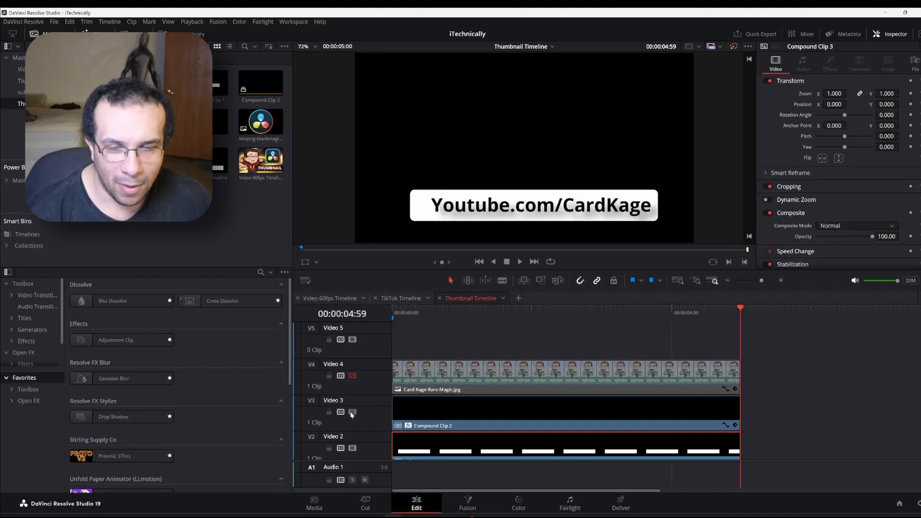
{"action": "left_click", "coordinate": [352, 376]}
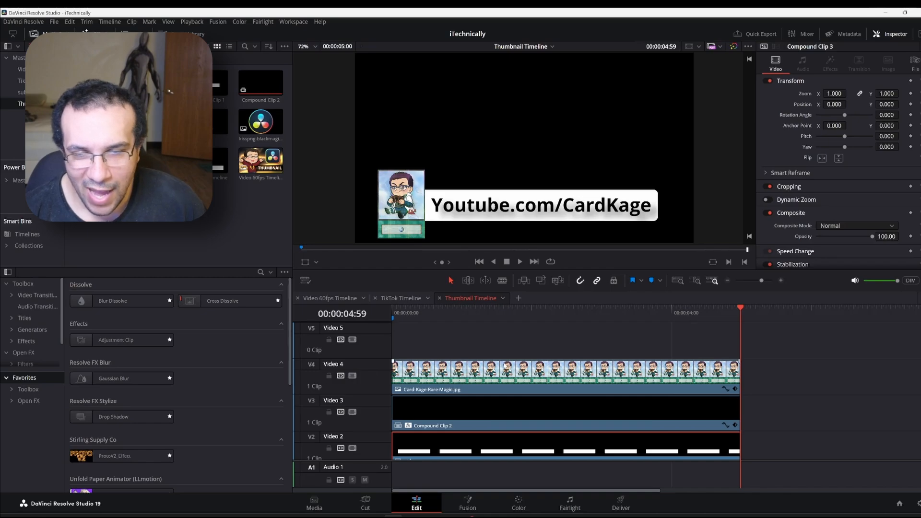
{"action": "left_click", "coordinate": [504, 366]}
{"action": "double_click", "coordinate": [112, 417]}
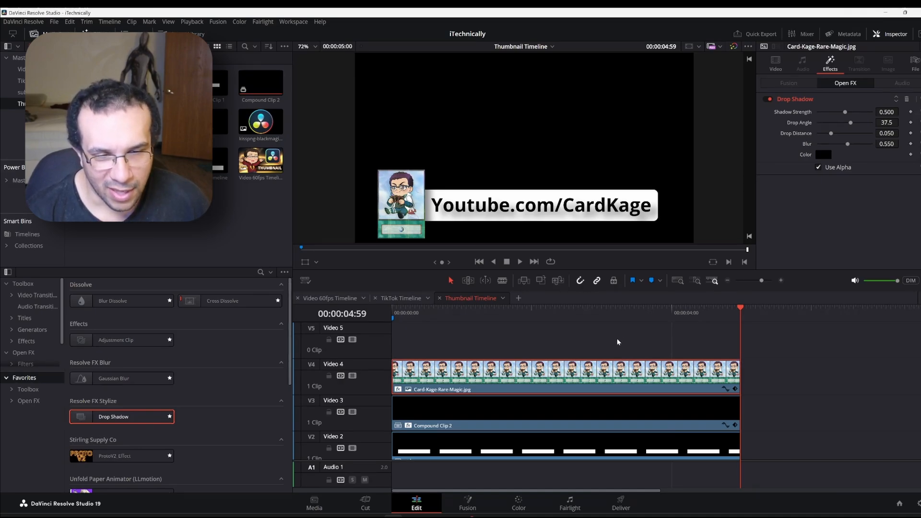
Add a Drop Shadow to the white bar clip, Compound Clip 3, on Video 2
{"action": "scroll", "coordinate": [590, 395], "scroll_direction": "down", "scroll_amount": 2}
{"action": "left_click", "coordinate": [590, 395]}
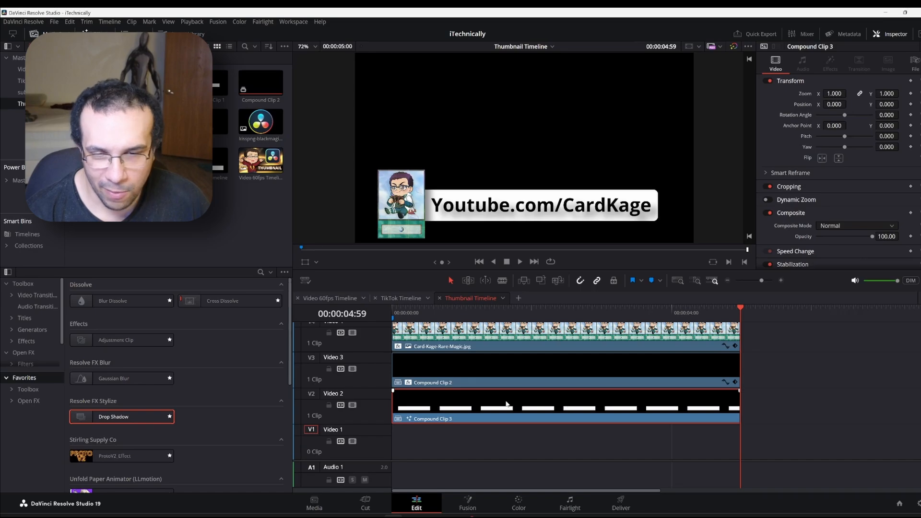
{"action": "double_click", "coordinate": [117, 417]}
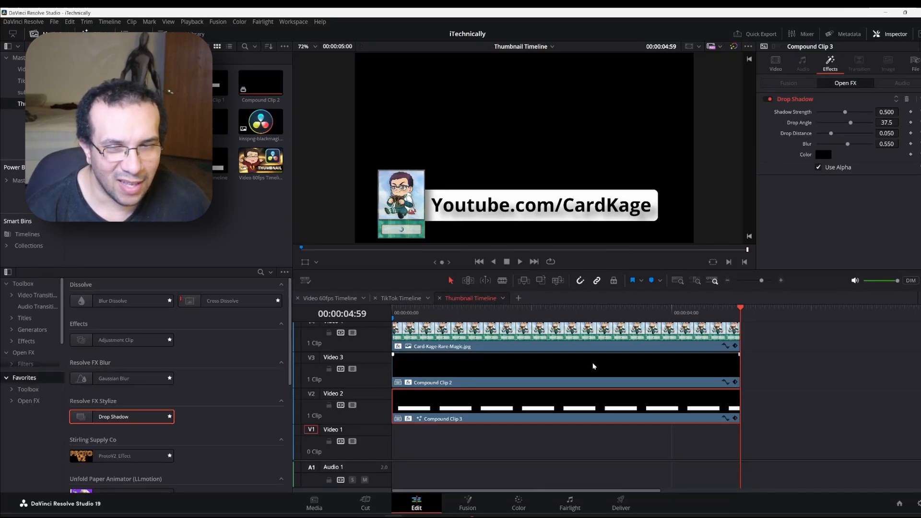
Select the Youtube.com/CardKage text clip, Compound Clip 2, on Video 3
{"action": "scroll", "coordinate": [593, 366], "scroll_direction": "up", "scroll_amount": 2}
{"action": "scroll", "coordinate": [593, 366], "scroll_direction": "down", "scroll_amount": 2}
{"action": "scroll", "coordinate": [593, 366], "scroll_direction": "up", "scroll_amount": 2}
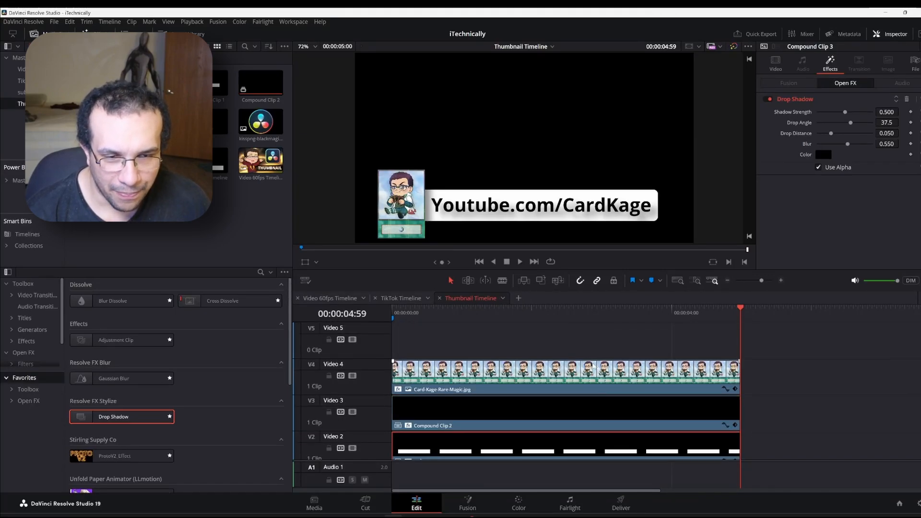
{"action": "scroll", "coordinate": [593, 366], "scroll_direction": "down", "scroll_amount": 2}
{"action": "scroll", "coordinate": [594, 366], "scroll_direction": "up", "scroll_amount": 2}
{"action": "scroll", "coordinate": [594, 365], "scroll_direction": "down", "scroll_amount": 2}
{"action": "scroll", "coordinate": [593, 365], "scroll_direction": "up", "scroll_amount": 2}
{"action": "scroll", "coordinate": [593, 365], "scroll_direction": "down", "scroll_amount": 2}
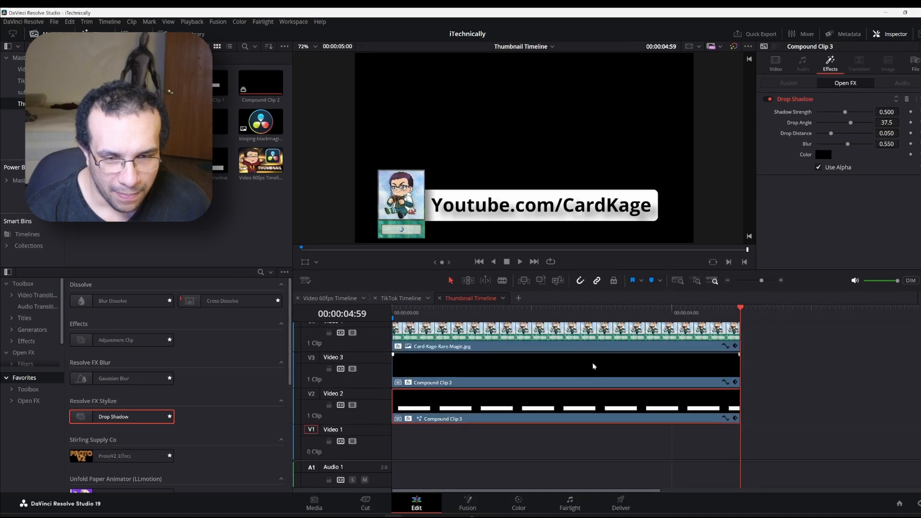
{"action": "scroll", "coordinate": [594, 366], "scroll_direction": "up", "scroll_amount": 2}
{"action": "scroll", "coordinate": [593, 366], "scroll_direction": "down", "scroll_amount": 2}
{"action": "scroll", "coordinate": [593, 366], "scroll_direction": "up", "scroll_amount": 2}
{"action": "scroll", "coordinate": [593, 366], "scroll_direction": "down", "scroll_amount": 2}
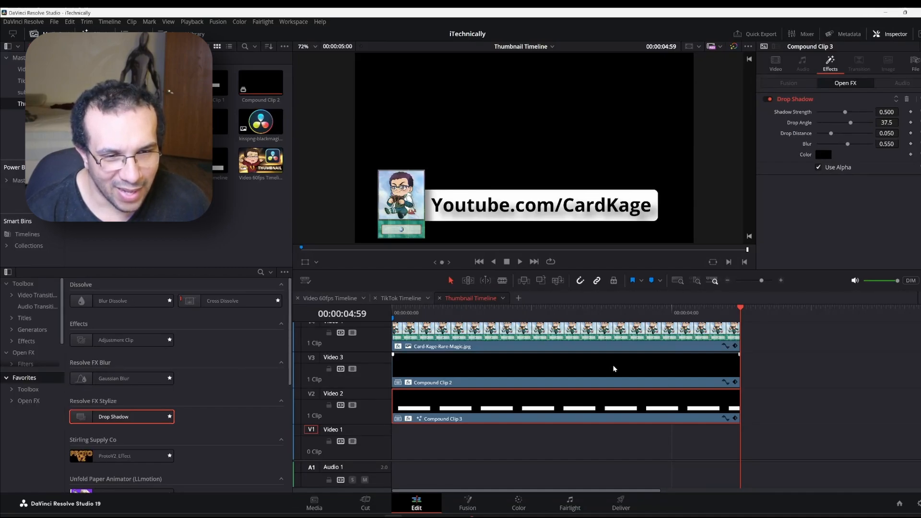
{"action": "left_click", "coordinate": [614, 368]}
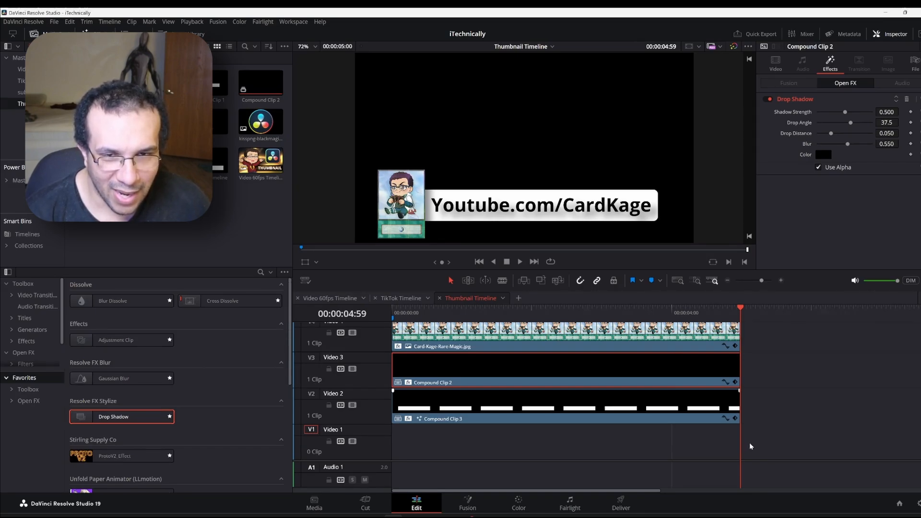
Combine the card, URL text and bar clips into Compound Clip 4 and collapse the empty tracks
{"action": "left_click_drag", "start_coordinate": [750, 444], "coordinate": [456, 373]}
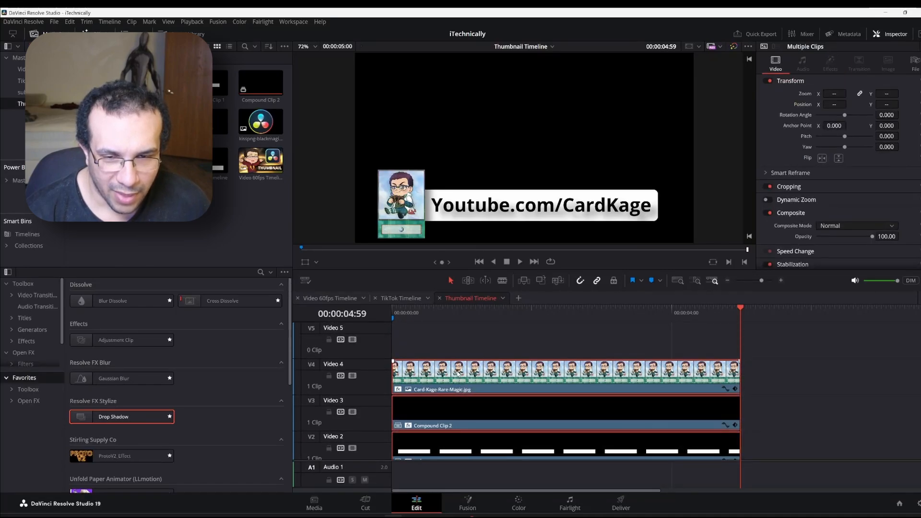
{"action": "right_click", "coordinate": [456, 370]}
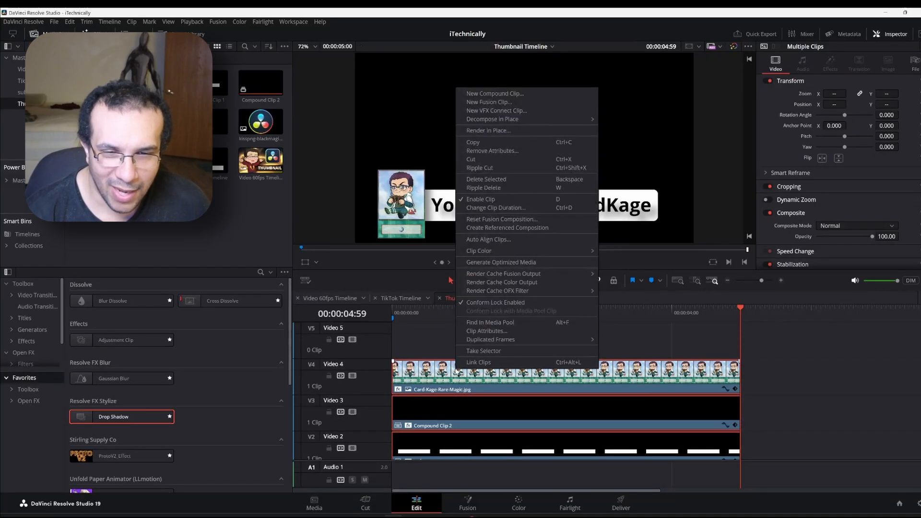
{"action": "left_click", "coordinate": [522, 99]}
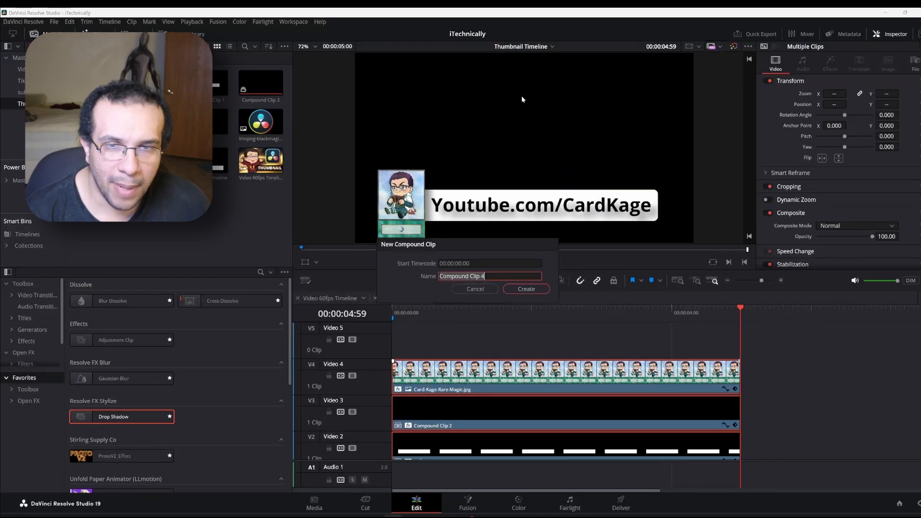
{"action": "left_click", "coordinate": [523, 292]}
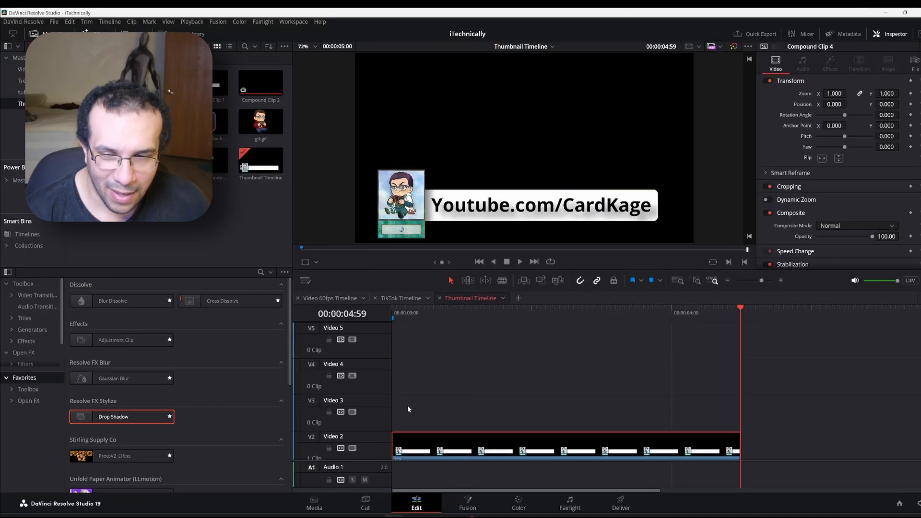
{"action": "left_click_drag", "start_coordinate": [362, 460], "coordinate": [366, 373]}
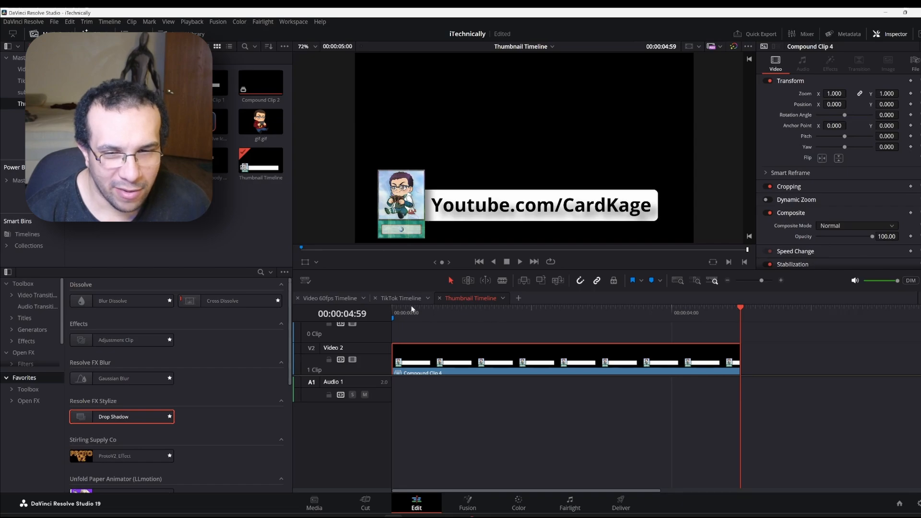
With the playhead at 0, set Compound Clip 4's Crop Right to 1524.3 to hide the text bar
{"action": "left_click", "coordinate": [395, 312]}
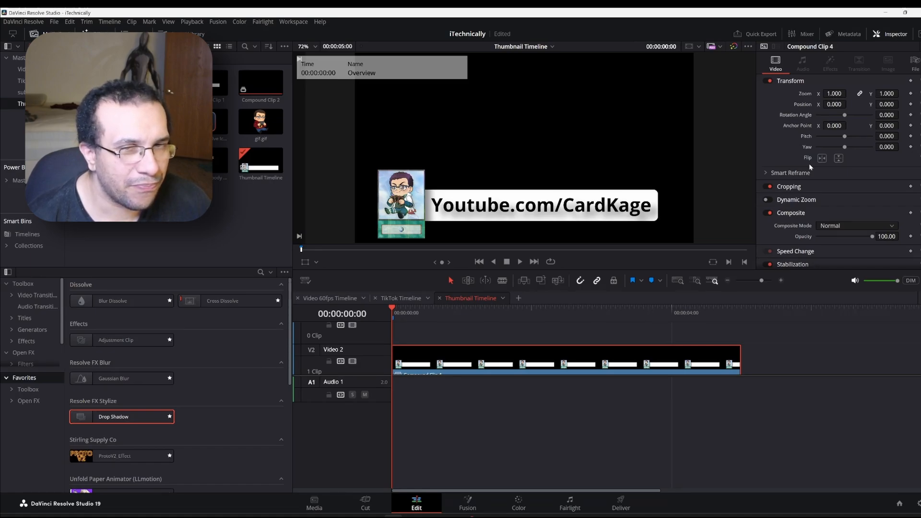
{"action": "left_click", "coordinate": [812, 191]}
{"action": "scroll", "coordinate": [812, 194], "scroll_direction": "down", "scroll_amount": 1}
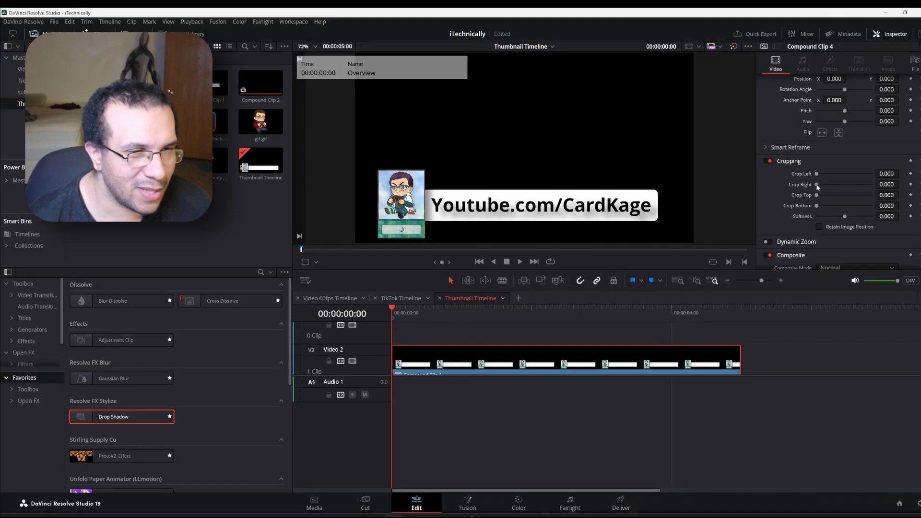
{"action": "left_click_drag", "start_coordinate": [817, 186], "coordinate": [861, 196]}
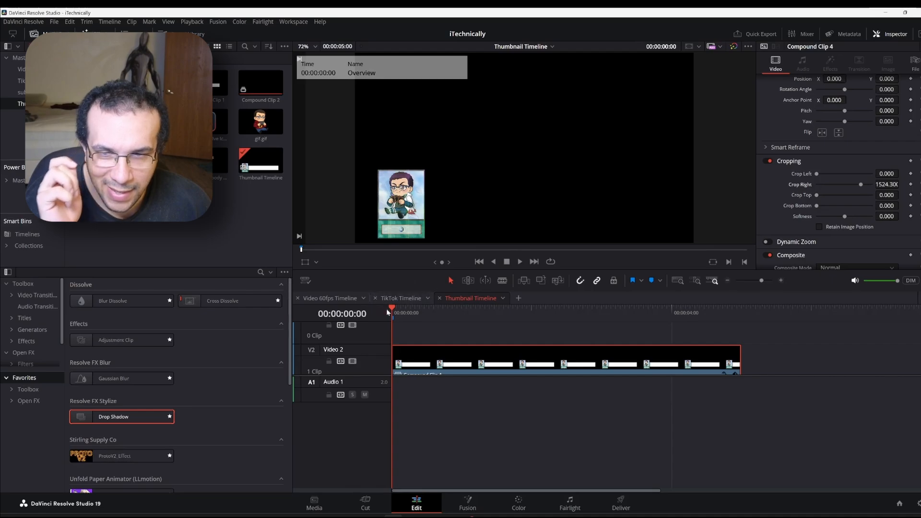
Preview the clip, return to the start, and move it below the frame at Position Y -439
{"action": "mouse_move", "coordinate": [393, 310]}
{"action": "left_mouse_down"}
{"action": "mouse_move", "coordinate": [417, 311]}
{"action": "mouse_move", "coordinate": [391, 316]}
{"action": "left_mouse_up"}
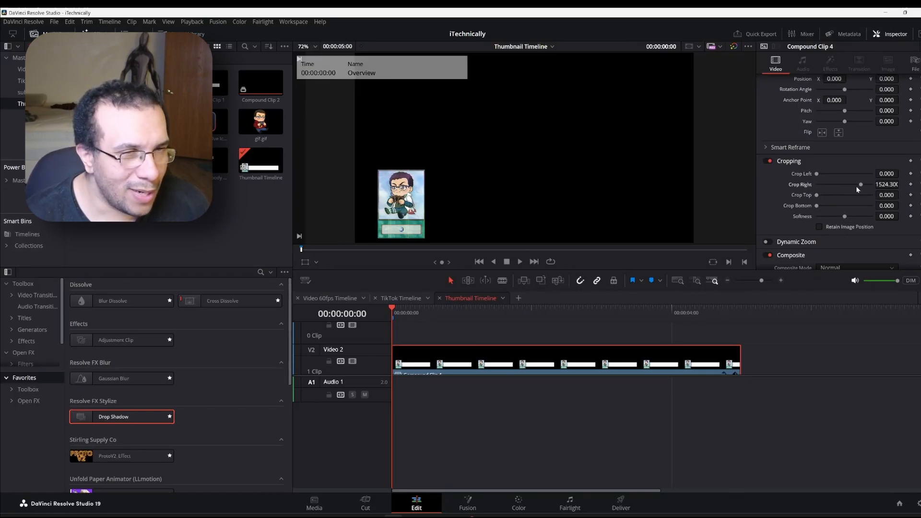
{"action": "left_click", "coordinate": [740, 313]}
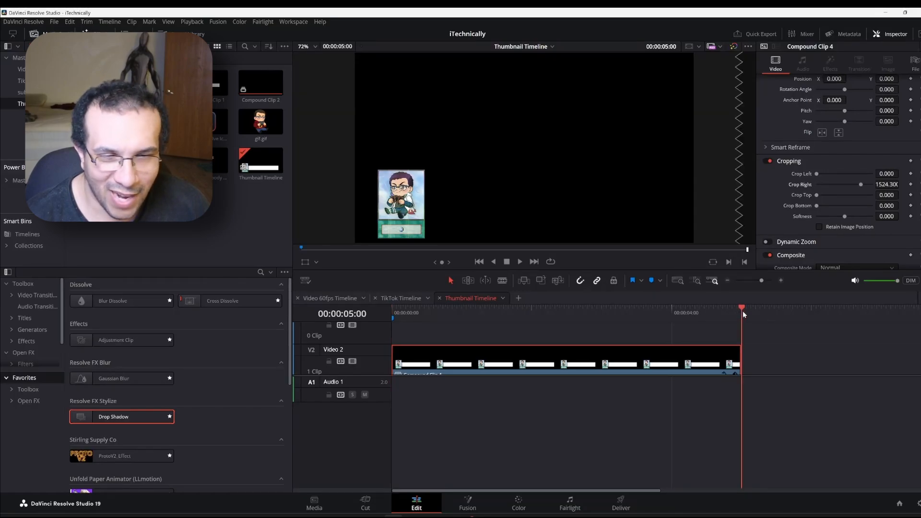
{"action": "left_click_drag", "start_coordinate": [741, 313], "coordinate": [394, 326]}
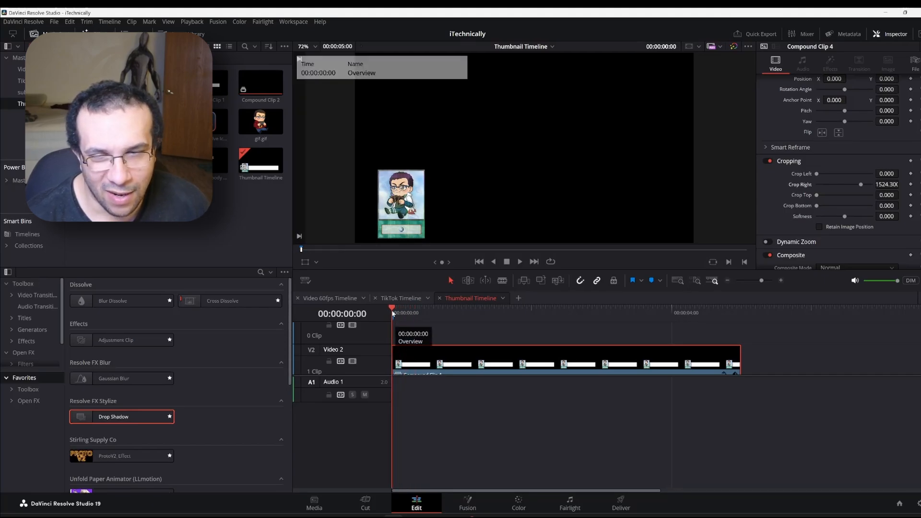
{"action": "left_click_drag", "start_coordinate": [404, 311], "coordinate": [388, 313]}
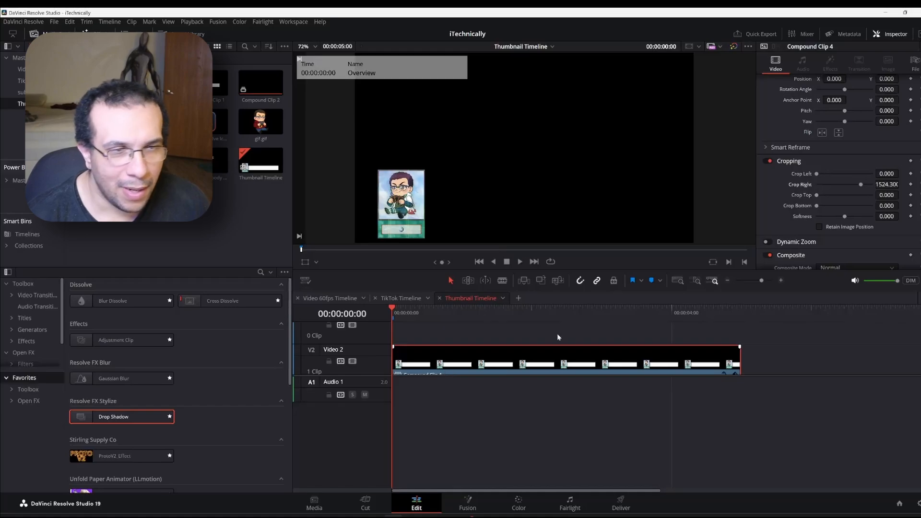
{"action": "scroll", "coordinate": [831, 166], "scroll_direction": "up", "scroll_amount": 1}
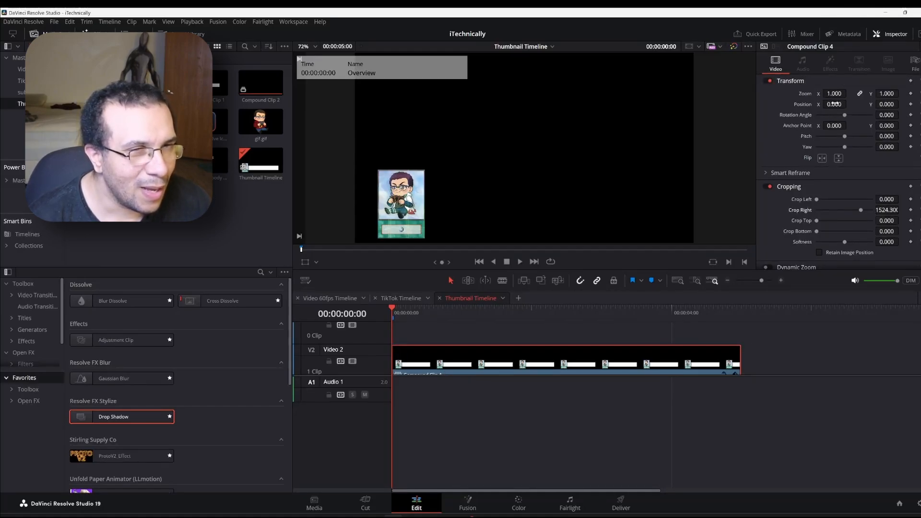
{"action": "left_click_drag", "start_coordinate": [886, 104], "coordinate": [676, 104]}
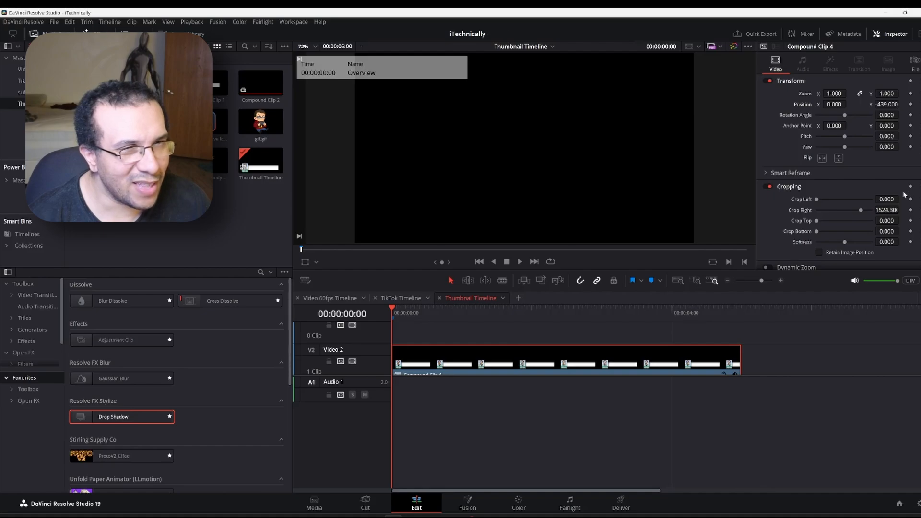
{"action": "left_click", "coordinate": [911, 104]}
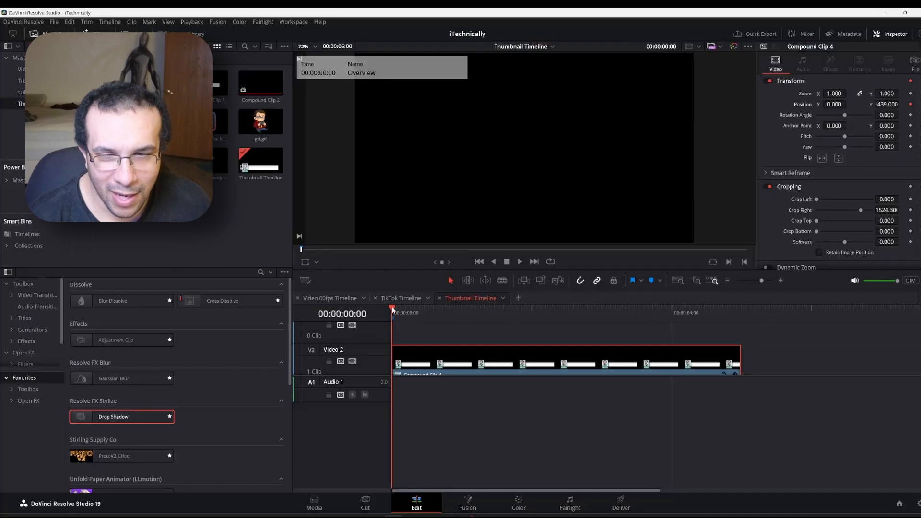
{"action": "left_click_drag", "start_coordinate": [392, 310], "coordinate": [438, 320]}
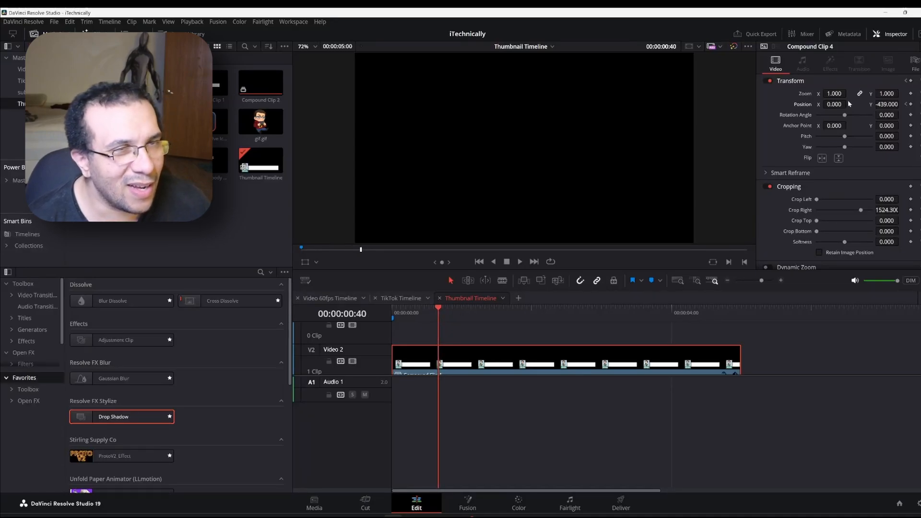
{"action": "mouse_move", "coordinate": [888, 105]}
{"action": "left_mouse_down"}
{"action": "mouse_move", "coordinate": [874, 105]}
{"action": "mouse_move", "coordinate": [903, 104]}
{"action": "left_mouse_up"}
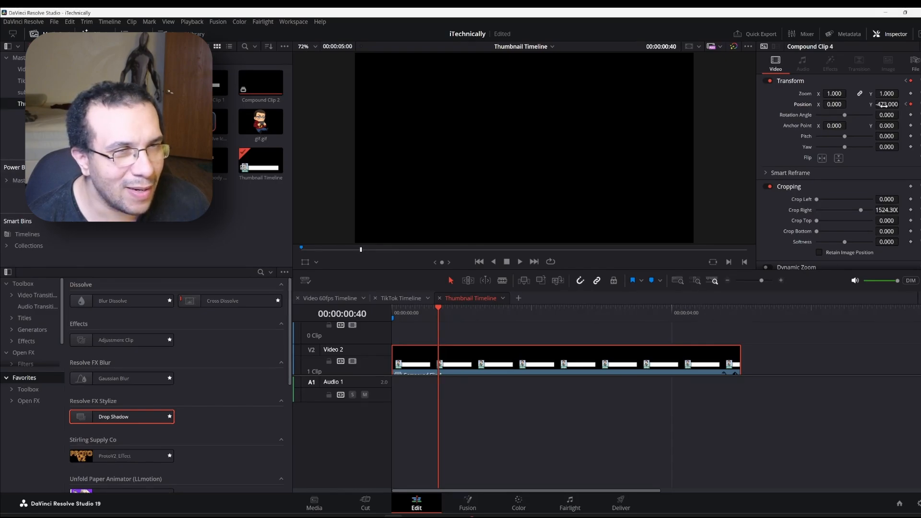
{"action": "double_click", "coordinate": [803, 105]}
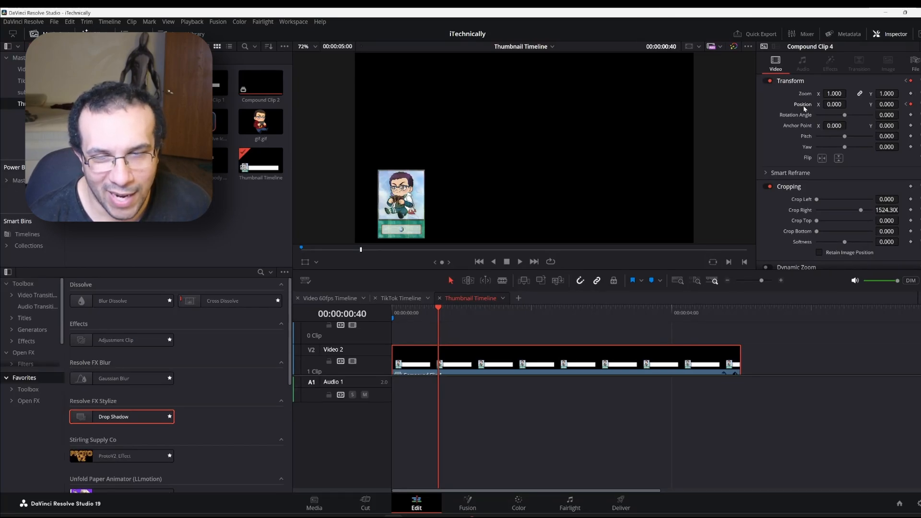
{"action": "left_click", "coordinate": [392, 311]}
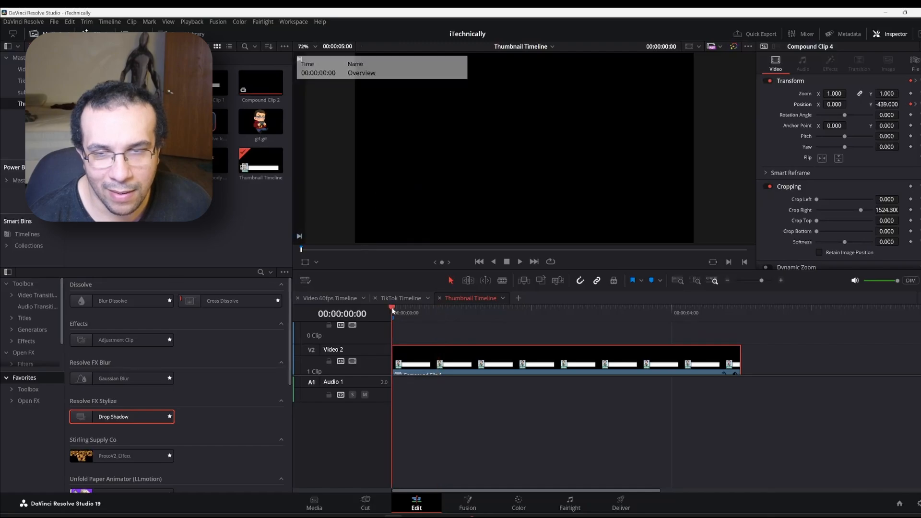
{"action": "key", "text": "space"}
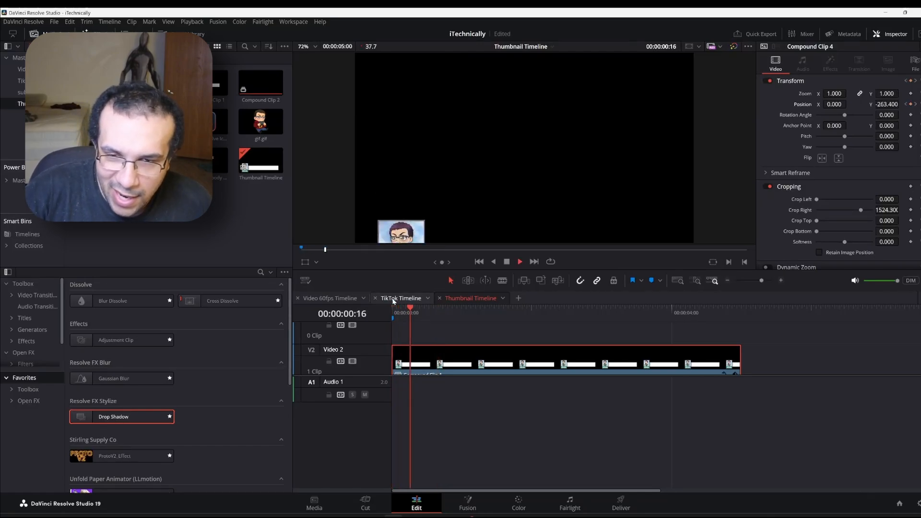
{"action": "key", "text": "space"}
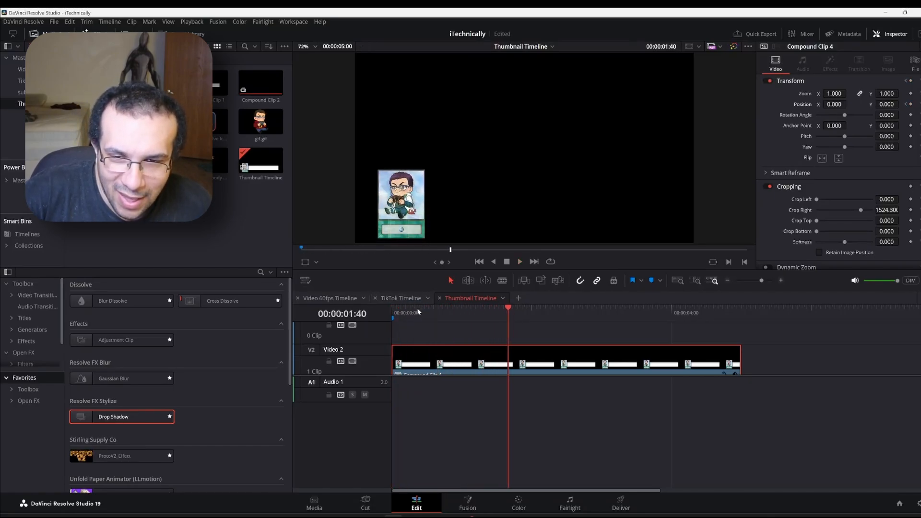
{"action": "left_click_drag", "start_coordinate": [418, 312], "coordinate": [438, 310]}
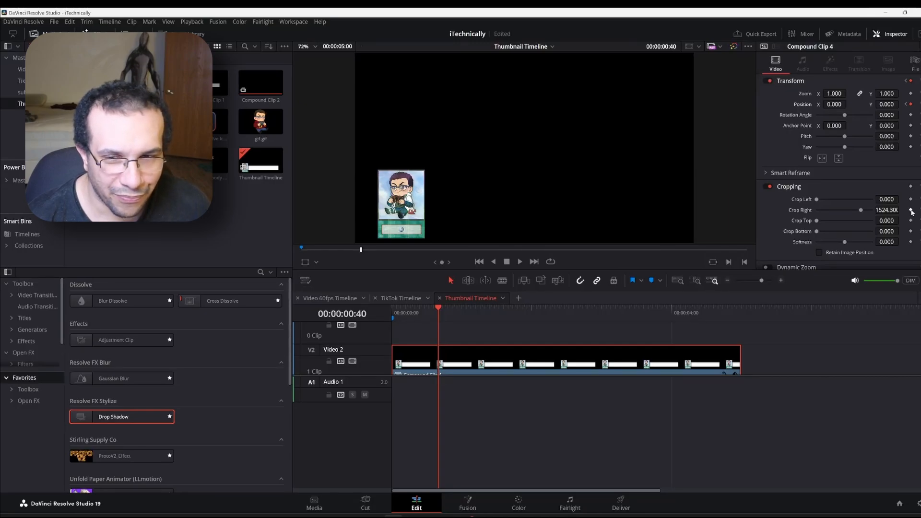
Keyframe Crop Right at 1524.3 on frame 41, then set it to 0 at 2:00 to unroll the banner
{"action": "left_click", "coordinate": [440, 308]}
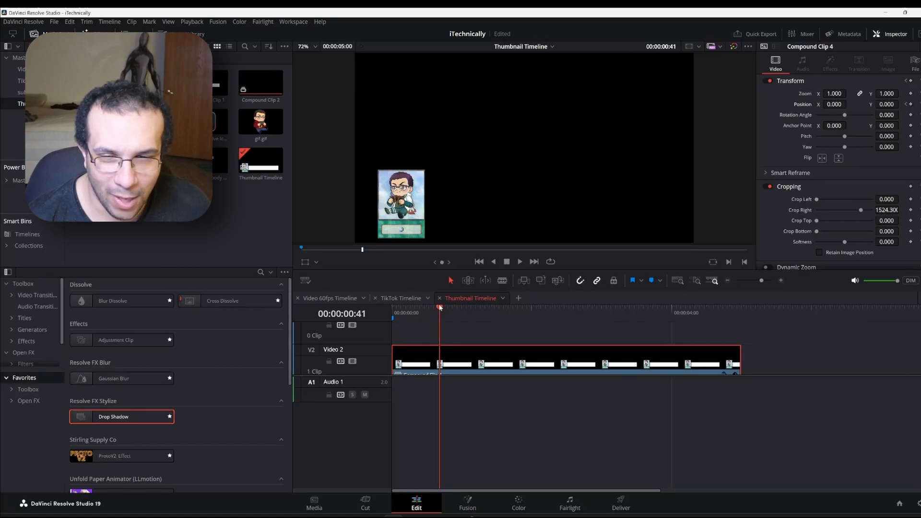
{"action": "left_click", "coordinate": [910, 210]}
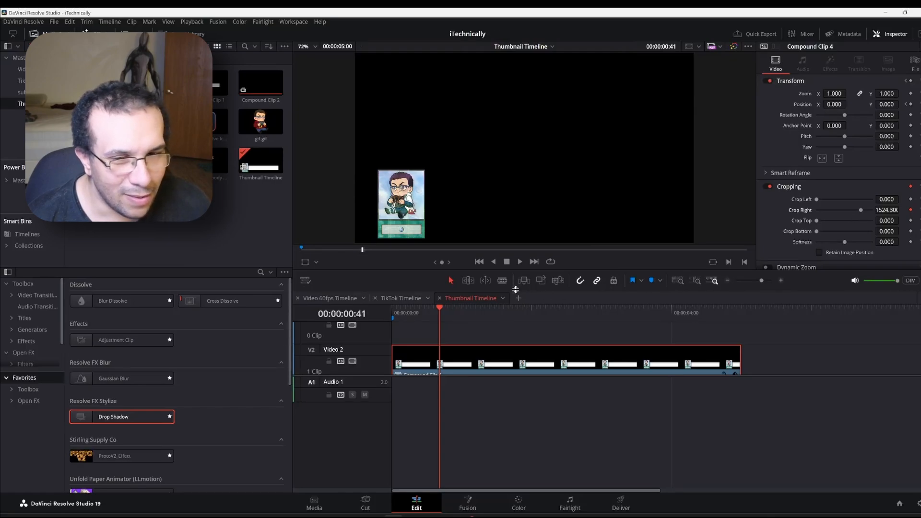
{"action": "mouse_move", "coordinate": [522, 310]}
{"action": "left_mouse_down"}
{"action": "mouse_move", "coordinate": [549, 312]}
{"action": "mouse_move", "coordinate": [532, 315]}
{"action": "left_mouse_up"}
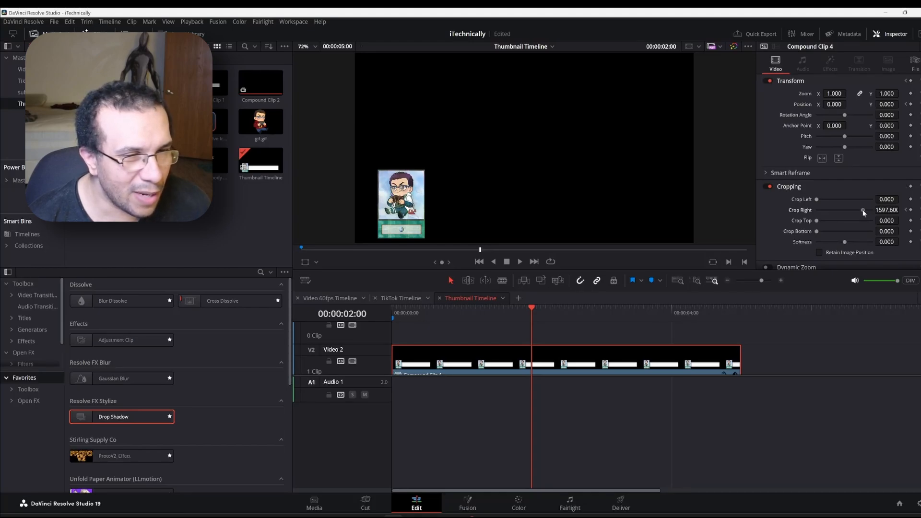
{"action": "left_click_drag", "start_coordinate": [864, 212], "coordinate": [812, 212]}
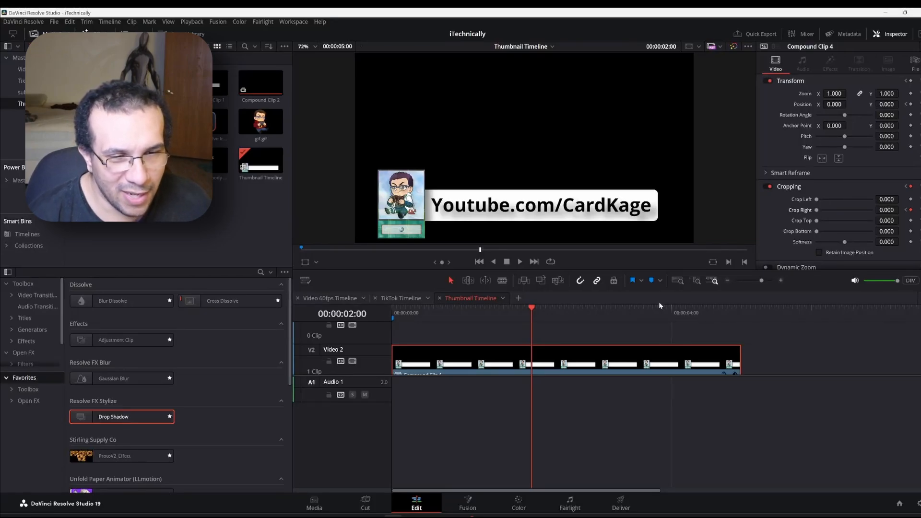
Crop the banner back out to 1524.3 near 4:19, just before the clip ends
{"action": "left_click", "coordinate": [671, 308]}
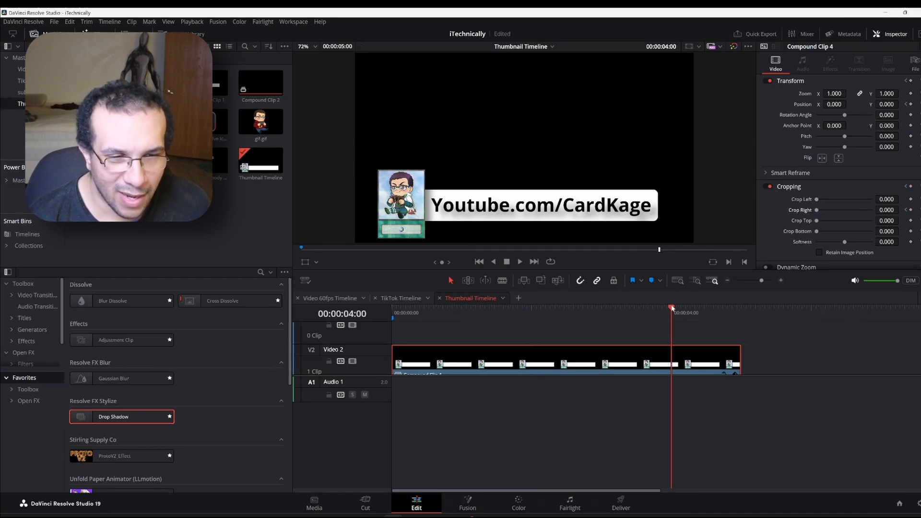
{"action": "left_click_drag", "start_coordinate": [672, 307], "coordinate": [694, 319]}
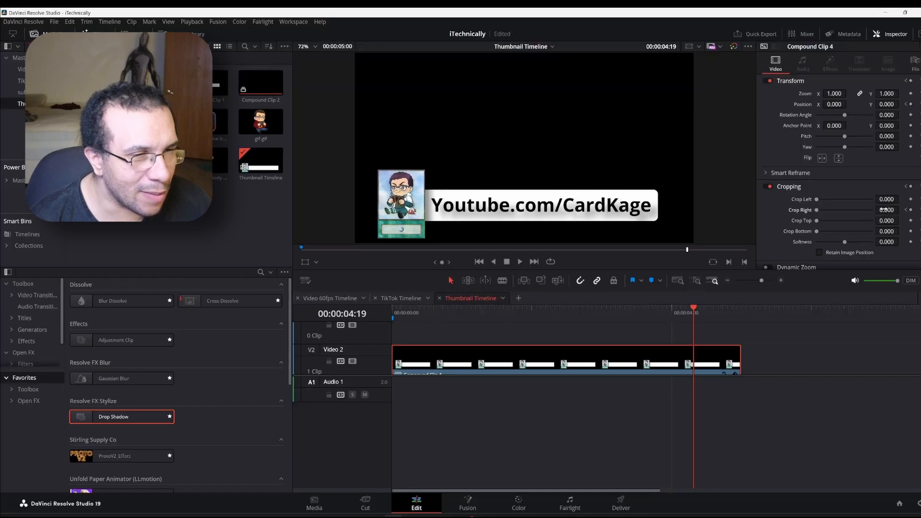
{"action": "left_click_drag", "start_coordinate": [820, 209], "coordinate": [862, 217]}
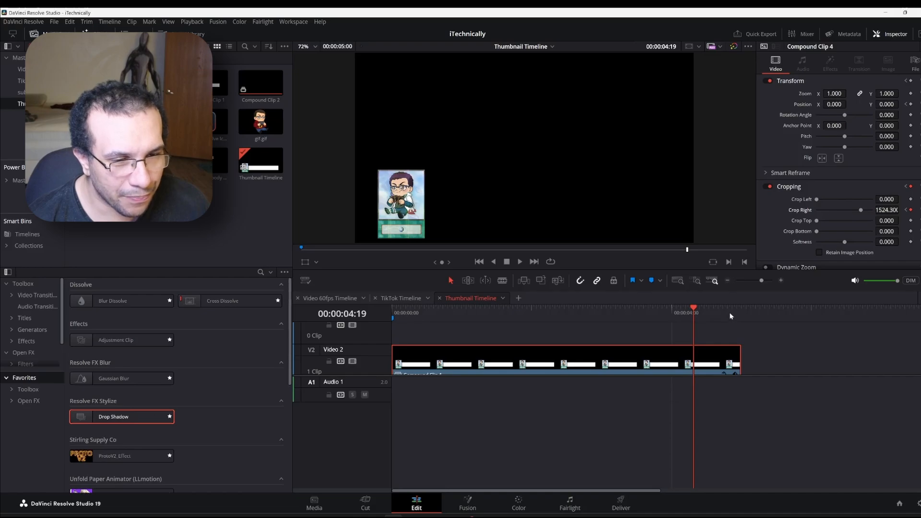
{"action": "left_click_drag", "start_coordinate": [727, 307], "coordinate": [744, 309]}
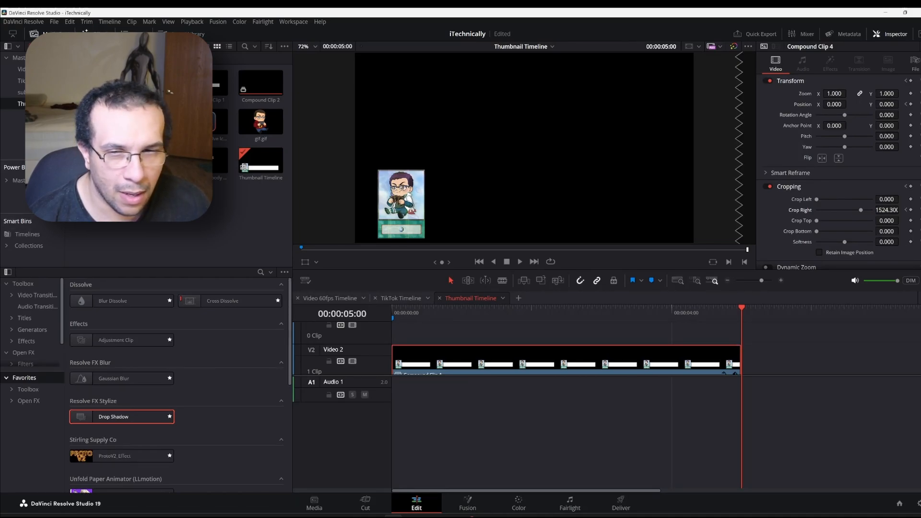
Drop the card to Position Y -461 at 00:00:05:00 and play back to check the exit
{"action": "left_click_drag", "start_coordinate": [887, 104], "coordinate": [849, 104]}
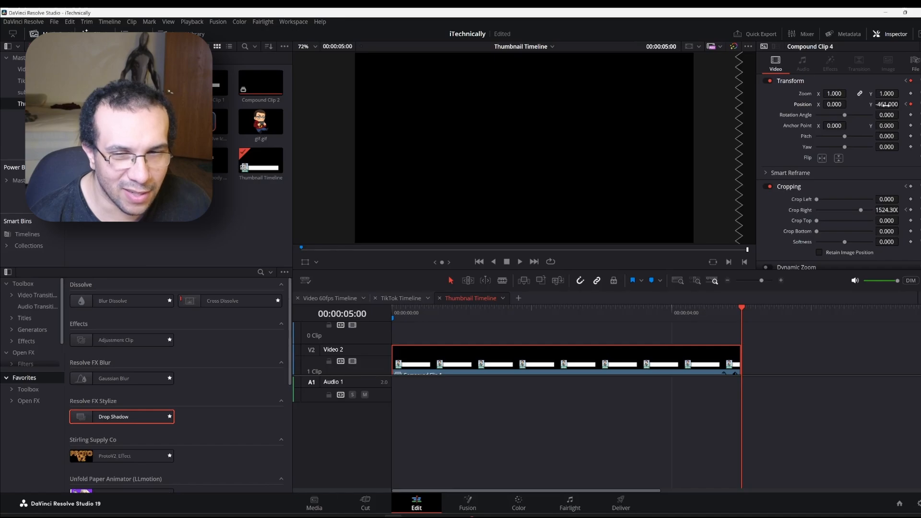
{"action": "left_click", "coordinate": [391, 308]}
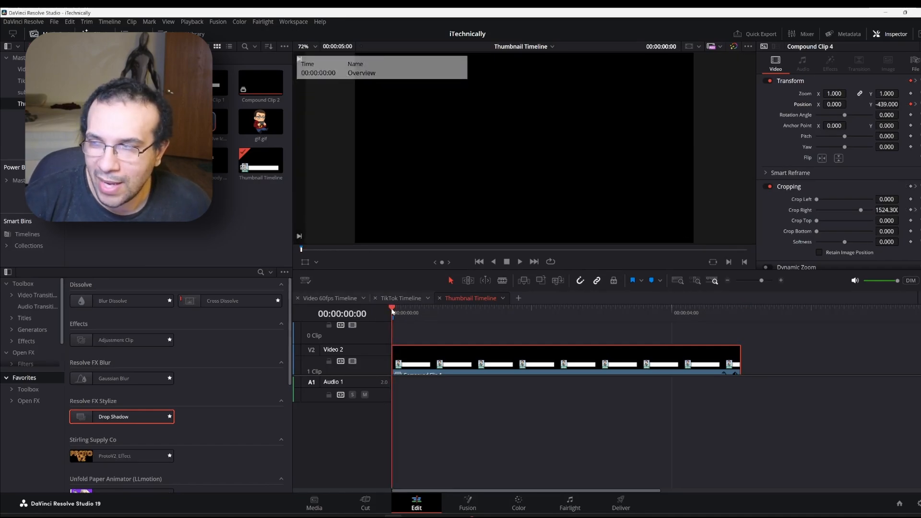
{"action": "key", "text": "space"}
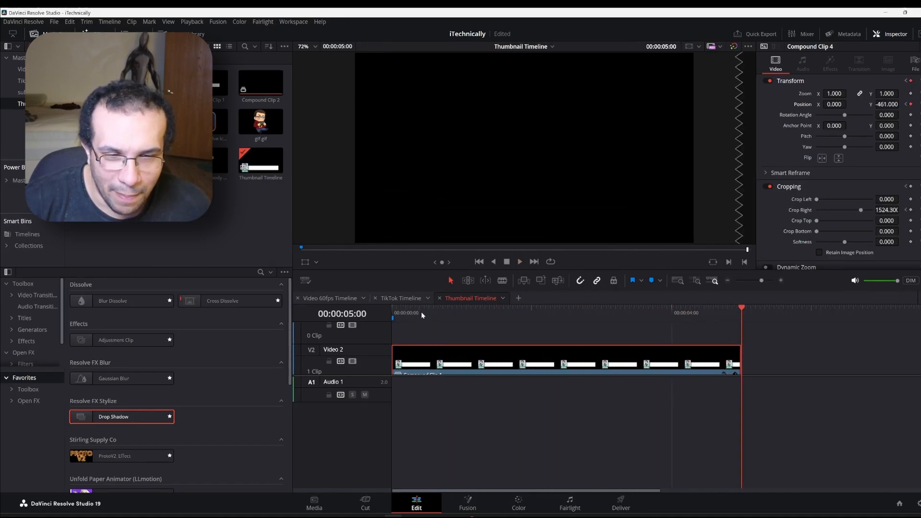
{"action": "left_click", "coordinate": [422, 312]}
{"action": "key", "text": "space"}
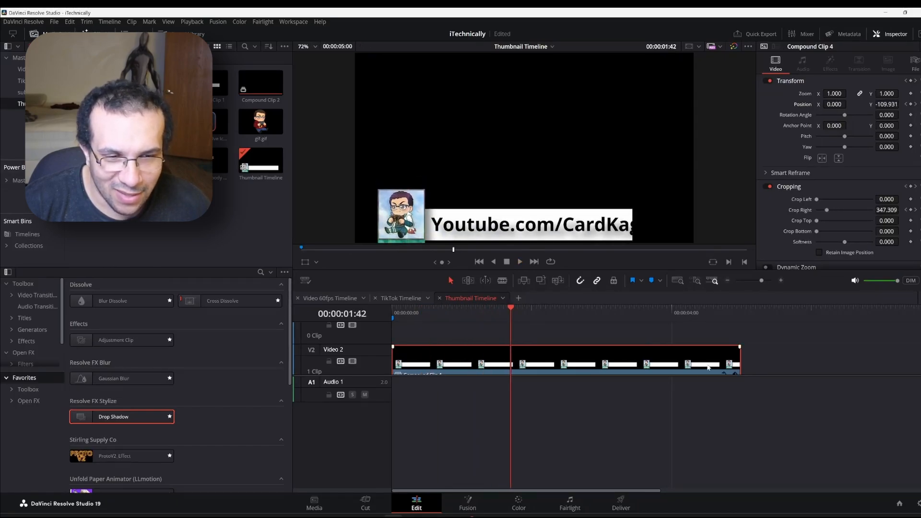
{"action": "left_click", "coordinate": [740, 309]}
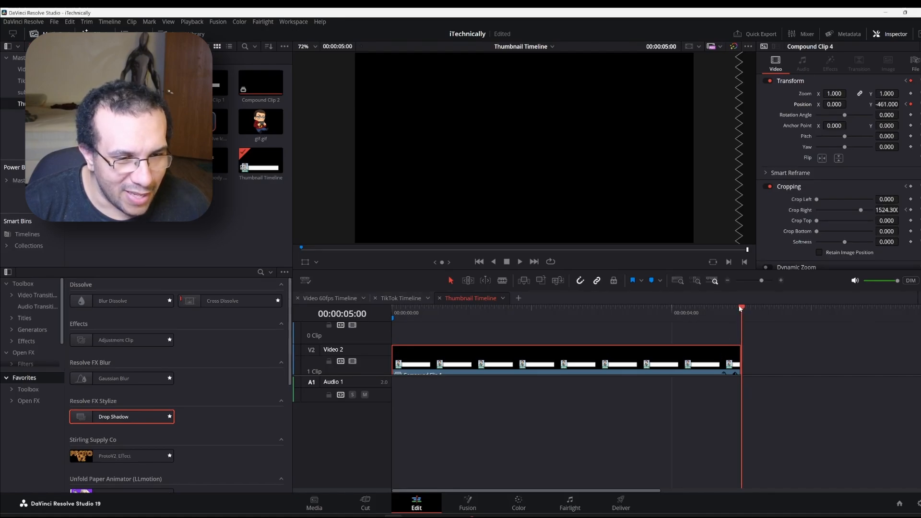
{"action": "left_click_drag", "start_coordinate": [737, 309], "coordinate": [736, 308]}
{"action": "key", "text": "space"}
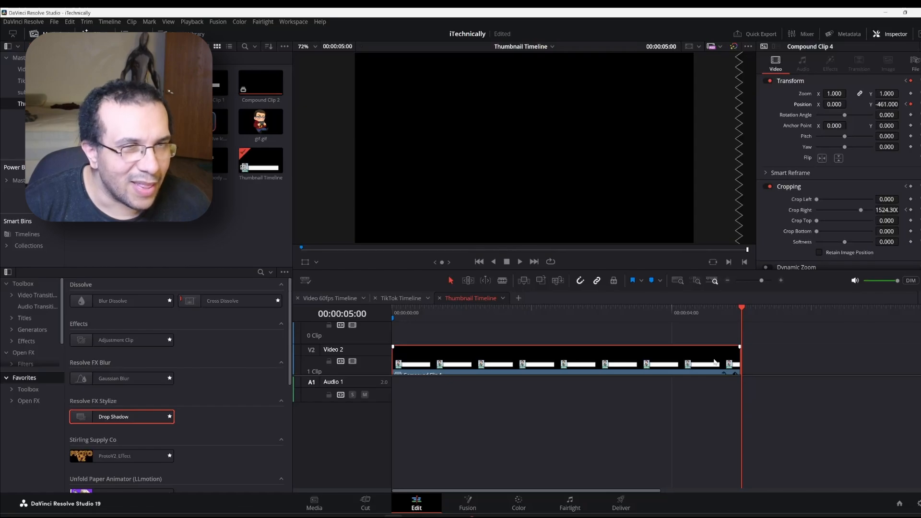
Reset Position Y to cancel the slide-out, and replay the animation from the start
{"action": "left_click", "coordinate": [911, 105]}
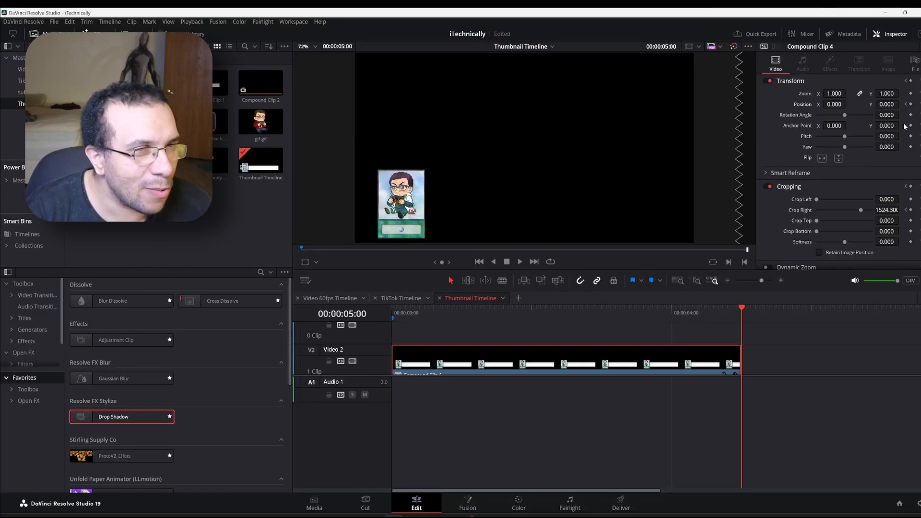
{"action": "left_click", "coordinate": [392, 312]}
{"action": "key", "text": "space"}
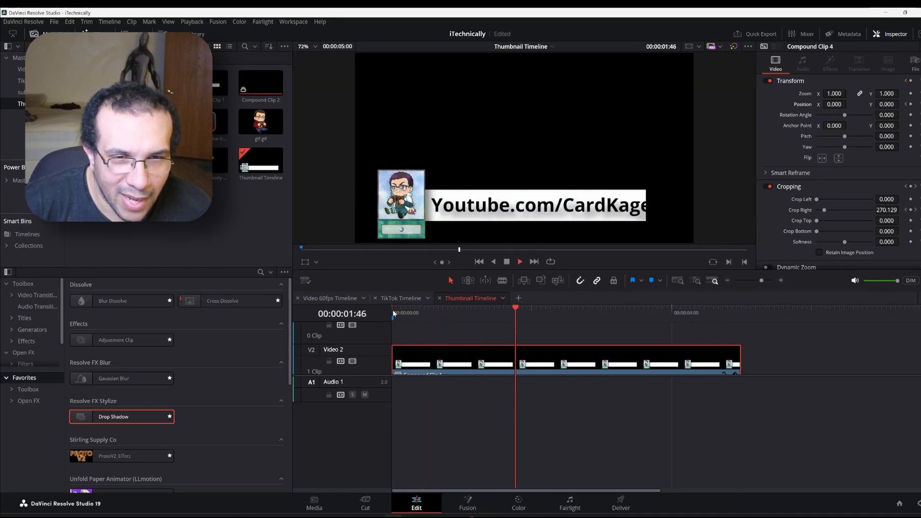
Blade the V2 card clip at 00:00:02:07, where the banner is fully open
{"action": "key", "text": "space"}
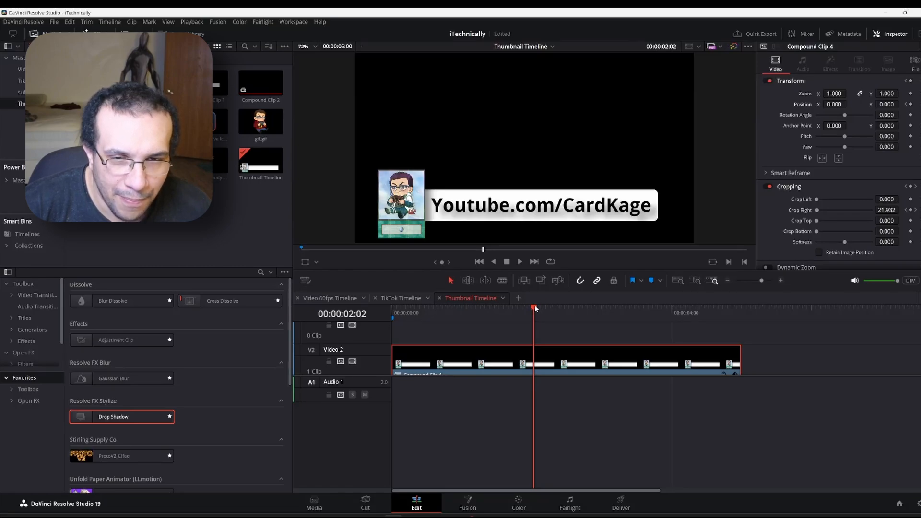
{"action": "mouse_move", "coordinate": [535, 309]}
{"action": "left_mouse_down"}
{"action": "mouse_move", "coordinate": [558, 310]}
{"action": "mouse_move", "coordinate": [540, 310]}
{"action": "left_mouse_up"}
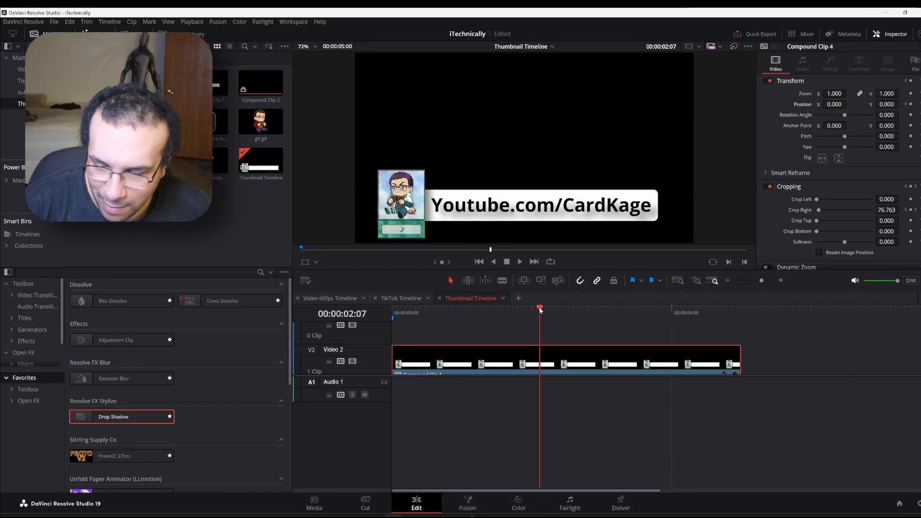
{"action": "key", "text": "ctrl+b"}
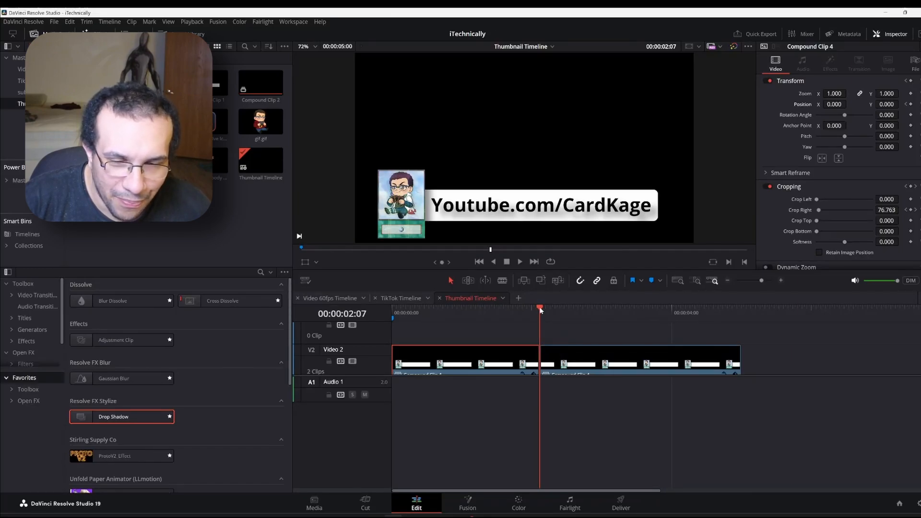
Delete the right-hand part of the split and place a copy of the clip after the first part
{"action": "mouse_move", "coordinate": [540, 310]}
{"action": "left_mouse_down"}
{"action": "mouse_move", "coordinate": [555, 306]}
{"action": "mouse_move", "coordinate": [538, 315]}
{"action": "left_mouse_up"}
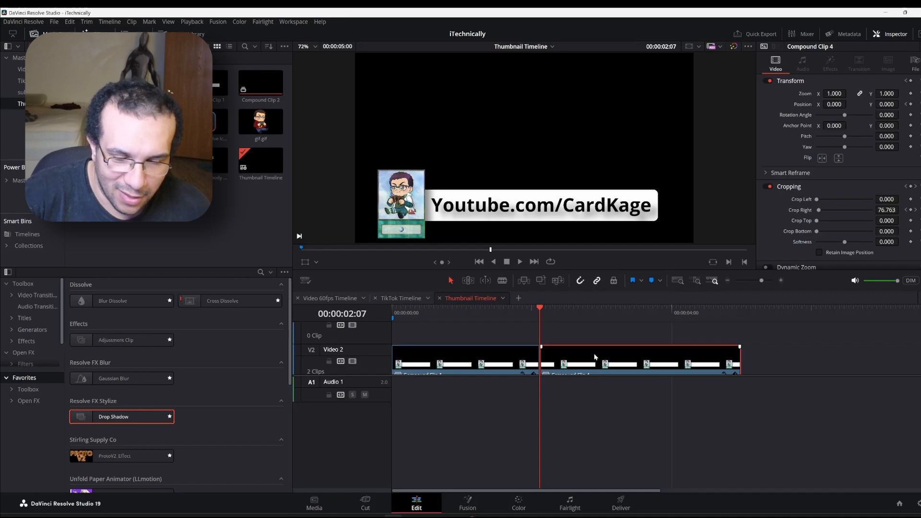
{"action": "key", "text": "Delete"}
{"action": "left_click", "coordinate": [517, 358]}
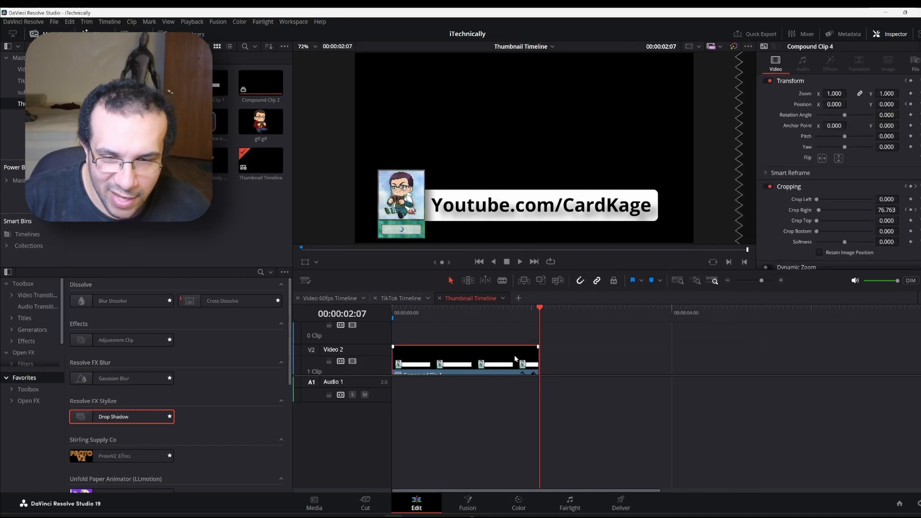
{"action": "left_click_drag", "start_coordinate": [481, 353], "coordinate": [614, 357]}
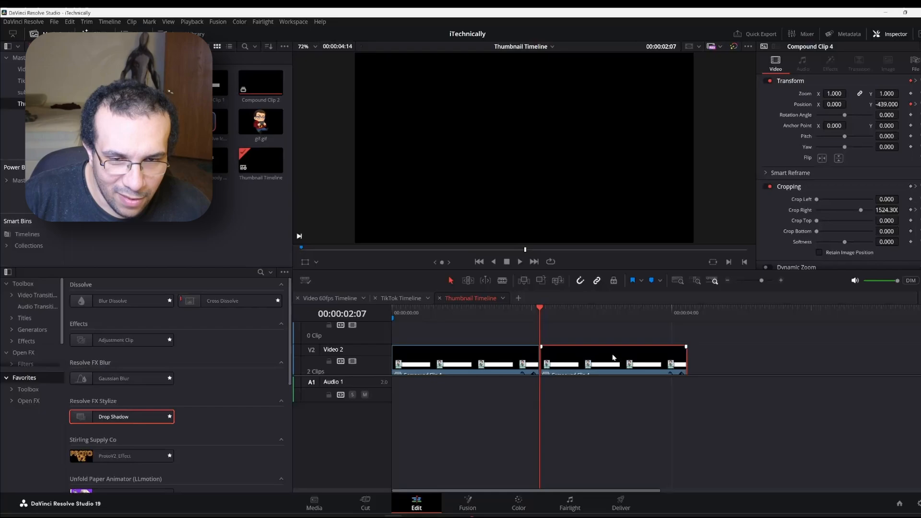
Set the copied clip's speed to play in reverse
{"action": "right_click", "coordinate": [578, 355]}
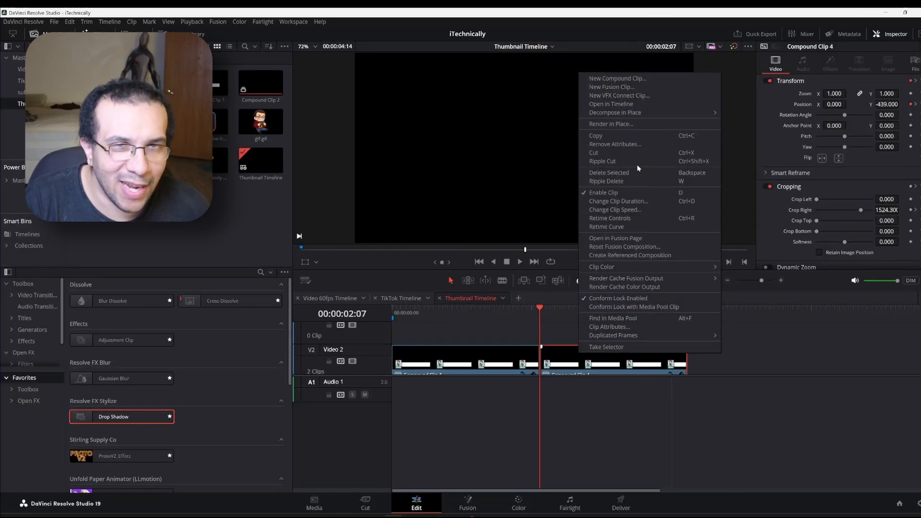
{"action": "left_click", "coordinate": [646, 209]}
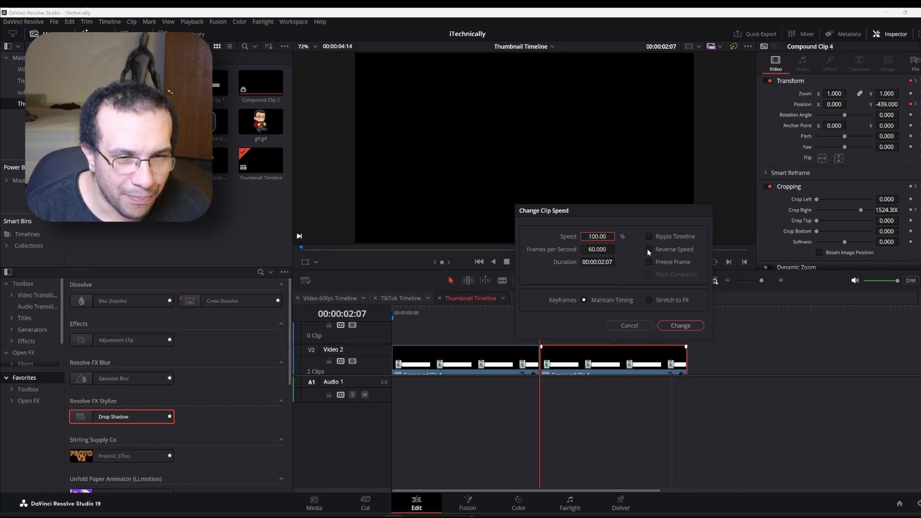
{"action": "left_click", "coordinate": [648, 249]}
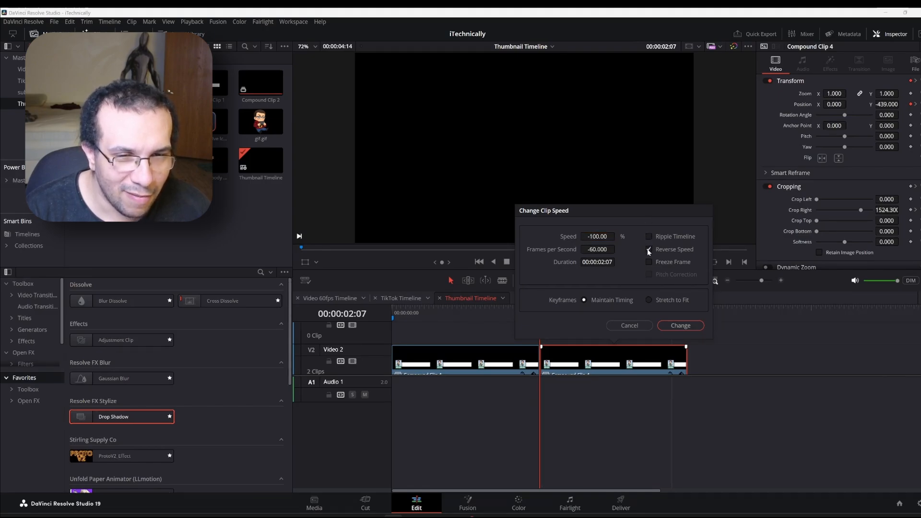
{"action": "left_click", "coordinate": [680, 326]}
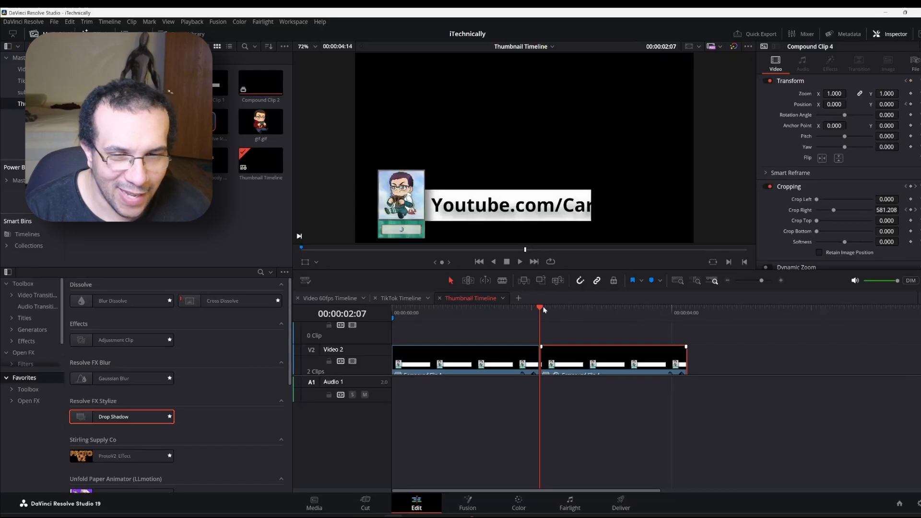
Play the timeline from the start, then marquee-select both card-bar clips on Video 2
{"action": "left_click", "coordinate": [395, 310]}
{"action": "key", "text": "space"}
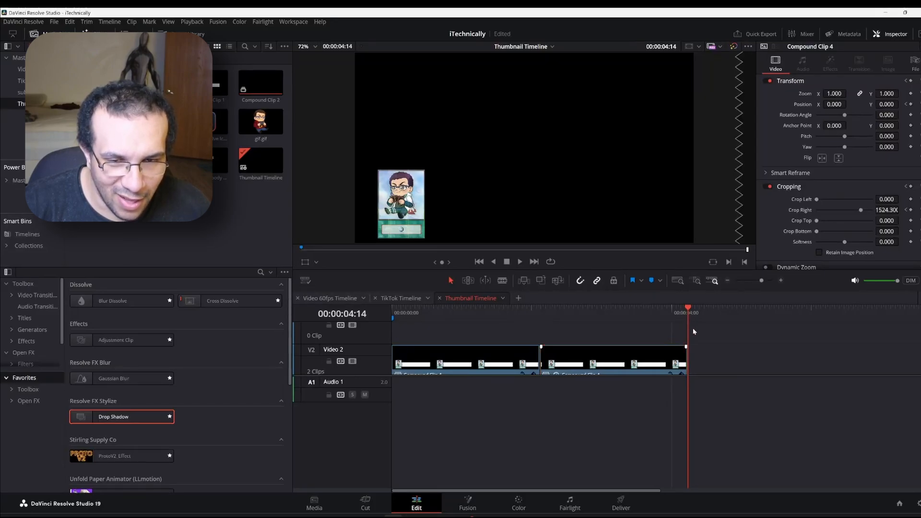
{"action": "left_click_drag", "start_coordinate": [693, 331], "coordinate": [413, 364]}
Combine the selected Video 2 clips into a new compound clip named Compound Clip 5
{"action": "right_click", "coordinate": [414, 363]}
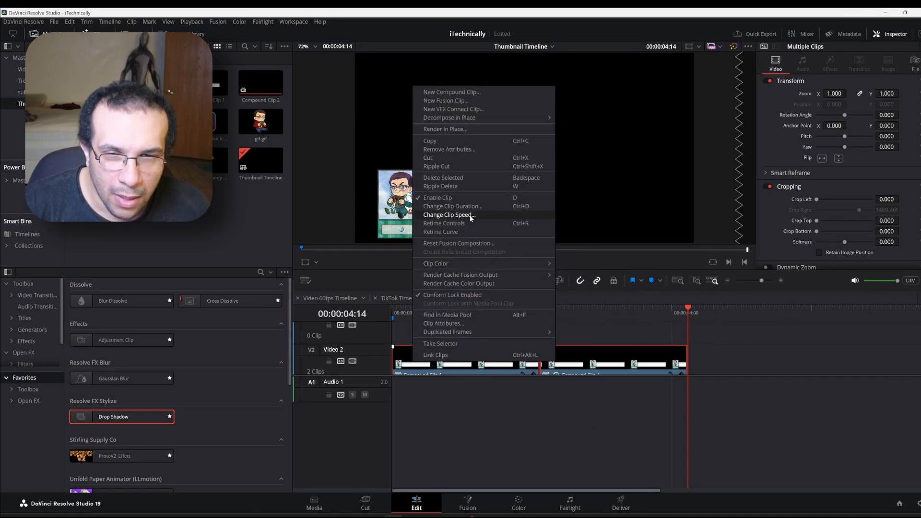
{"action": "left_click", "coordinate": [490, 93]}
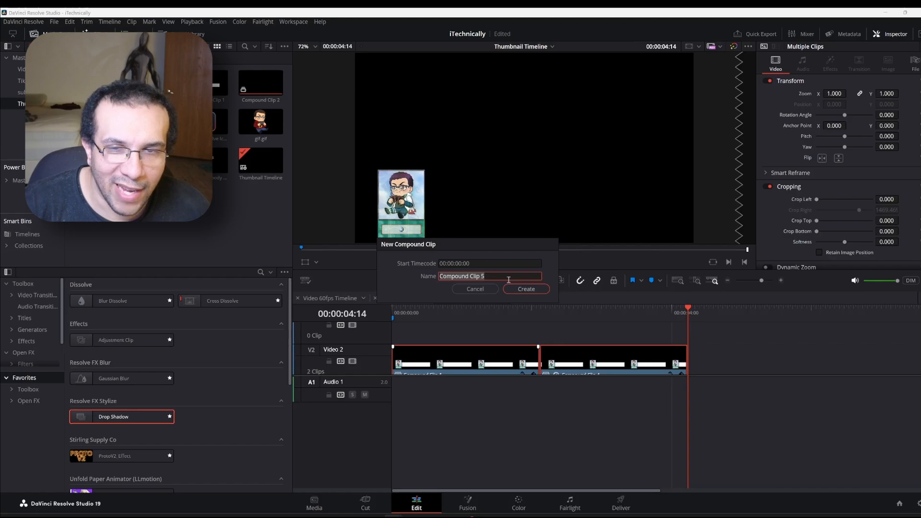
{"action": "left_click", "coordinate": [521, 289]}
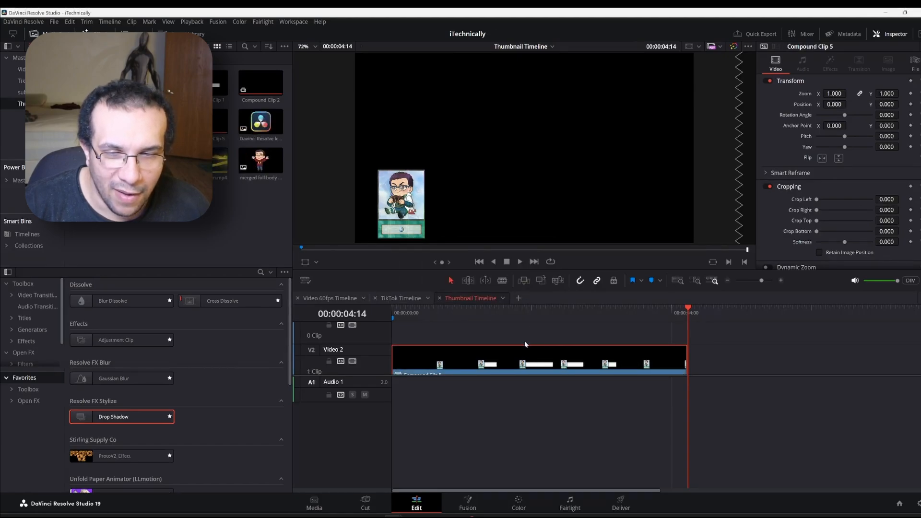
Change Compound Clip 5 to 69% speed with Ripple Timeline, stretching it to 00:00:06:08
{"action": "right_click", "coordinate": [527, 357]}
{"action": "left_click", "coordinate": [471, 361]}
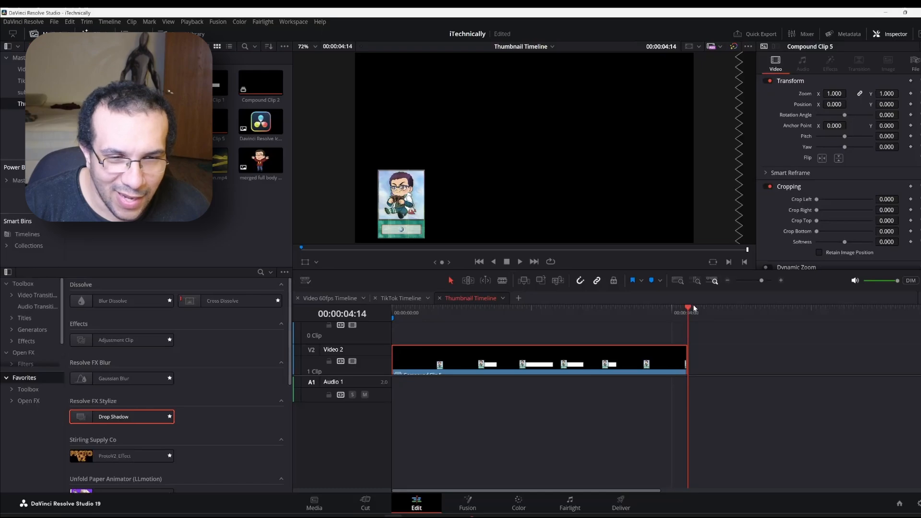
{"action": "left_click_drag", "start_coordinate": [694, 307], "coordinate": [715, 309]}
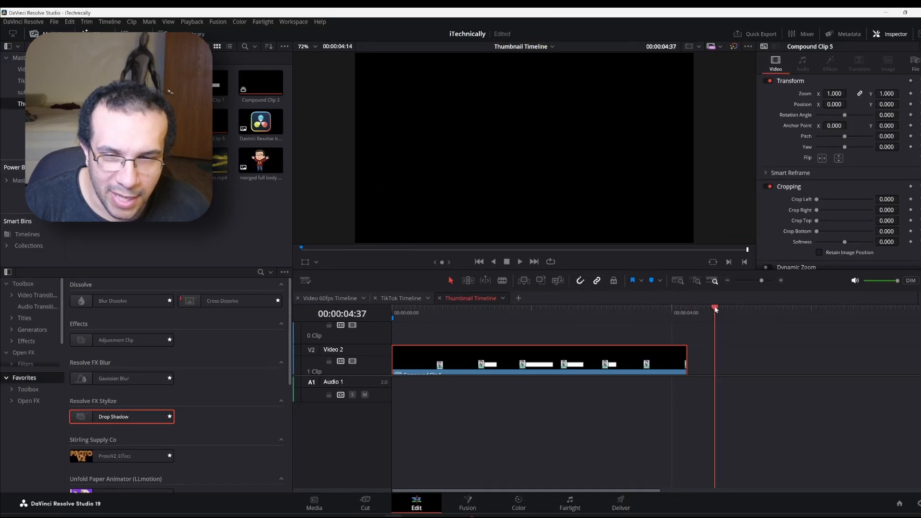
{"action": "right_click", "coordinate": [554, 361]}
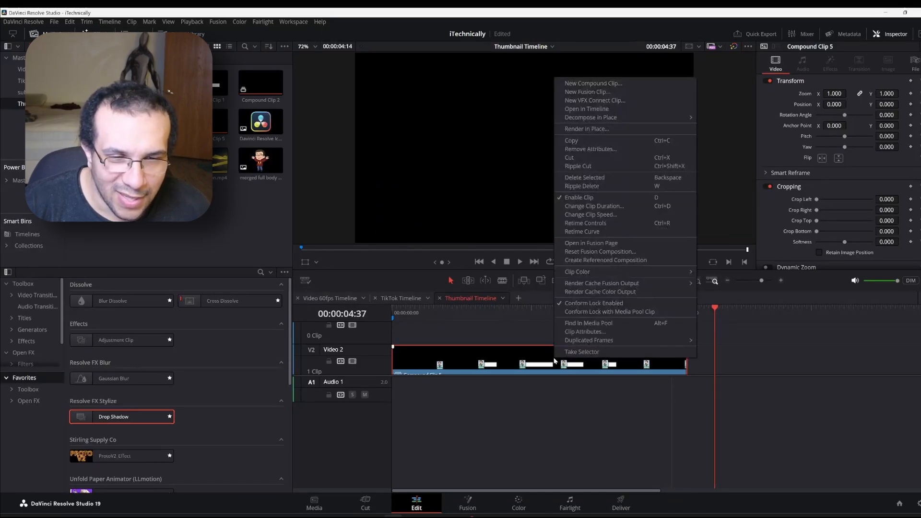
{"action": "left_click", "coordinate": [593, 215]}
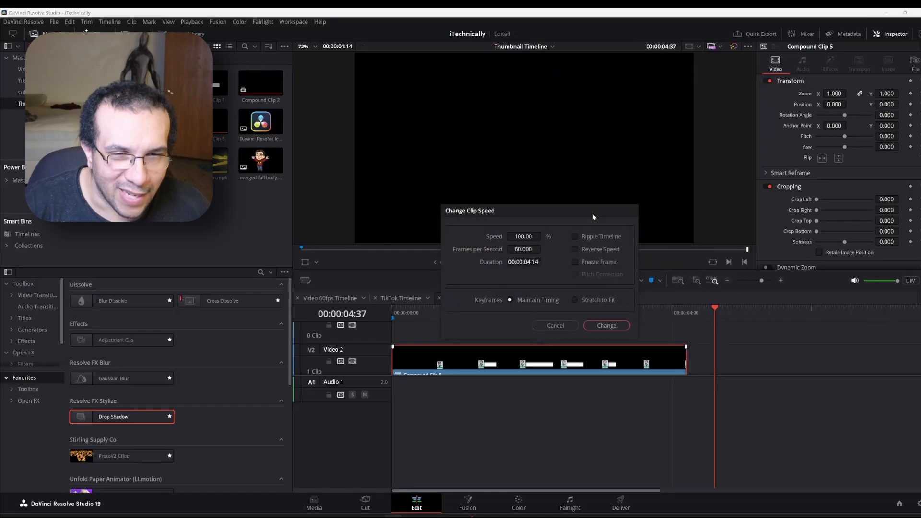
{"action": "left_click", "coordinate": [574, 235]}
{"action": "mouse_move", "coordinate": [524, 236]}
{"action": "left_mouse_down"}
{"action": "mouse_move", "coordinate": [513, 236]}
{"action": "mouse_move", "coordinate": [527, 236]}
{"action": "left_mouse_up"}
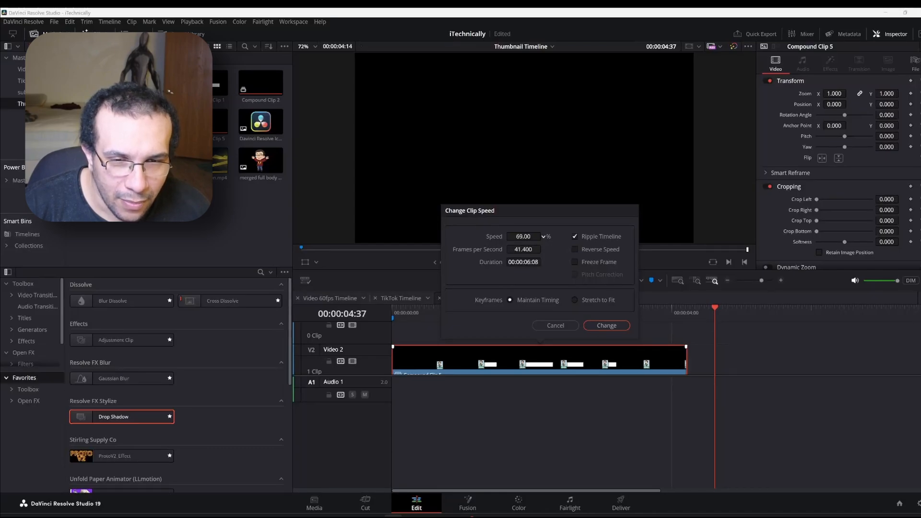
{"action": "left_click", "coordinate": [605, 325]}
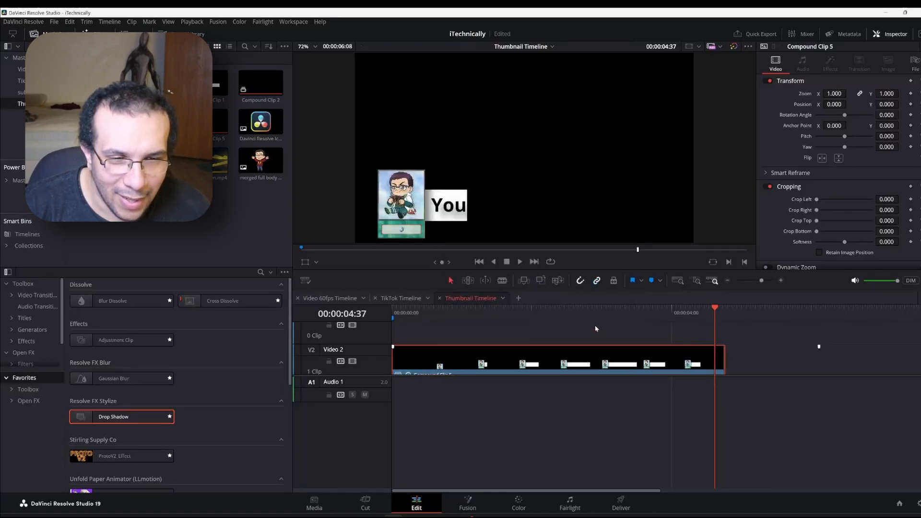
Play the slowed animation, then blade Compound Clip 5 at 00:00:02:57 where the full bar shows
{"action": "left_click", "coordinate": [396, 309]}
{"action": "key", "text": "space"}
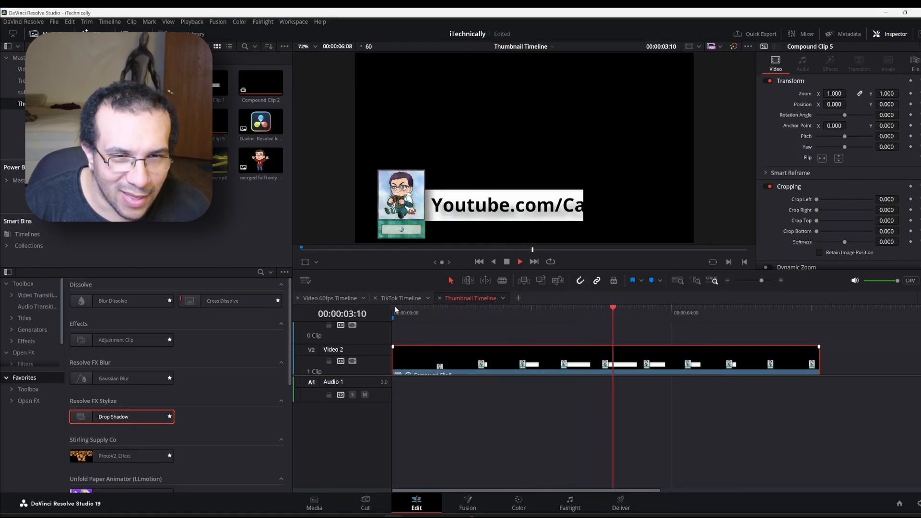
{"action": "key", "text": "space"}
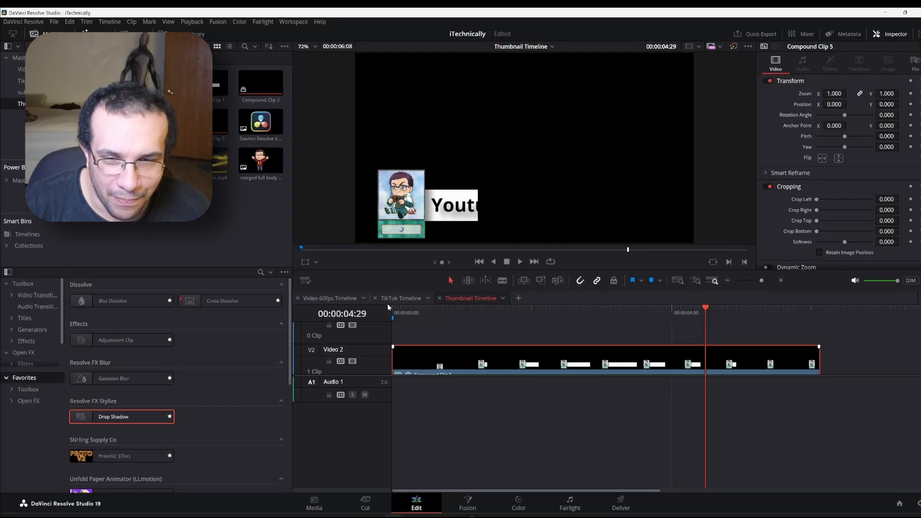
{"action": "left_click_drag", "start_coordinate": [542, 311], "coordinate": [598, 306]}
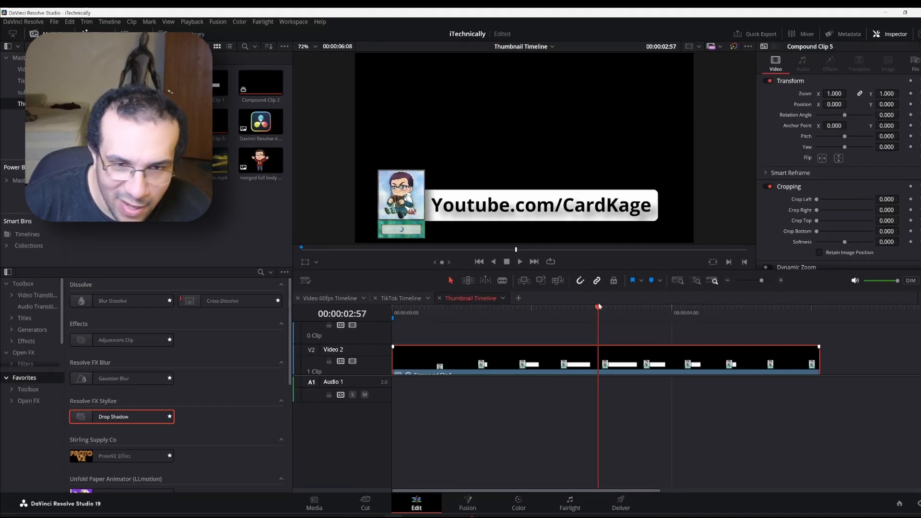
{"action": "key", "text": "ctrl+b"}
Blade the clip again at 00:00:03:02 to isolate a five-frame piece
{"action": "left_click_drag", "start_coordinate": [595, 306], "coordinate": [602, 307]}
{"action": "key", "text": "Right"}
{"action": "key", "text": "Right"}
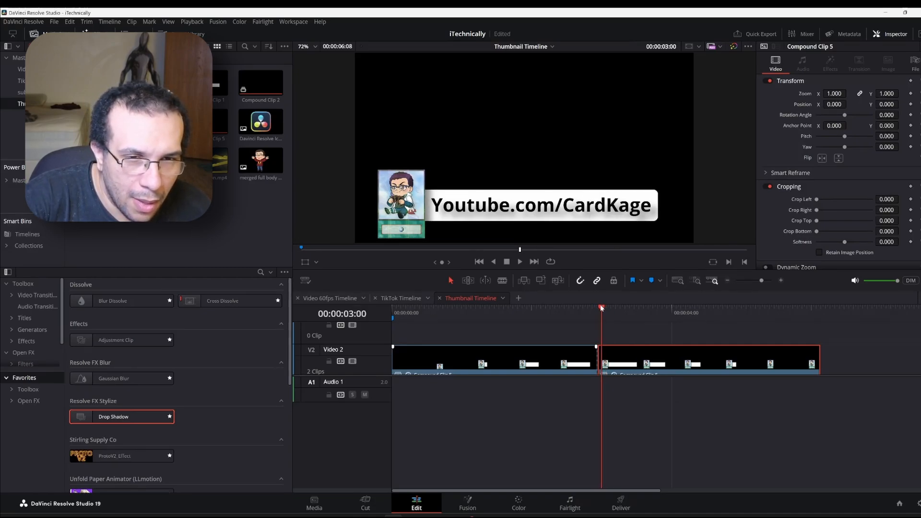
{"action": "key", "text": "Right"}
{"action": "key", "text": "Right"}
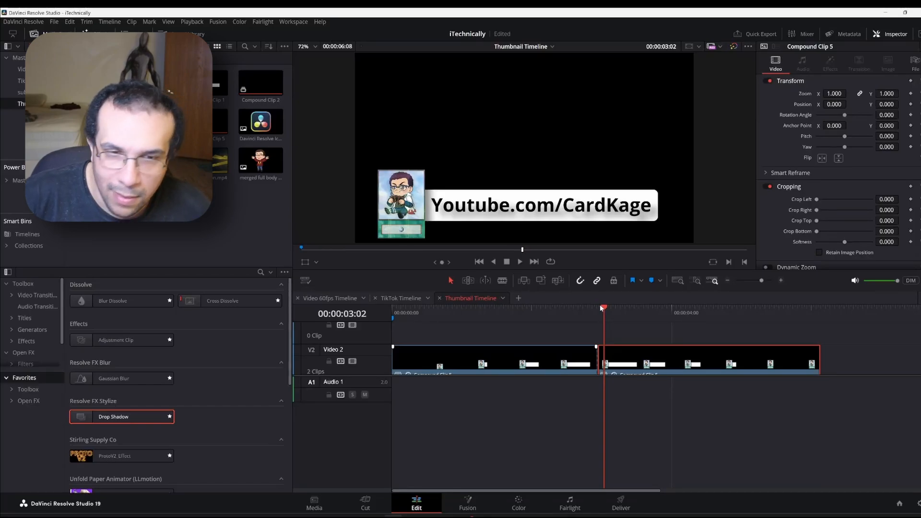
{"action": "key", "text": "ctrl+backslash"}
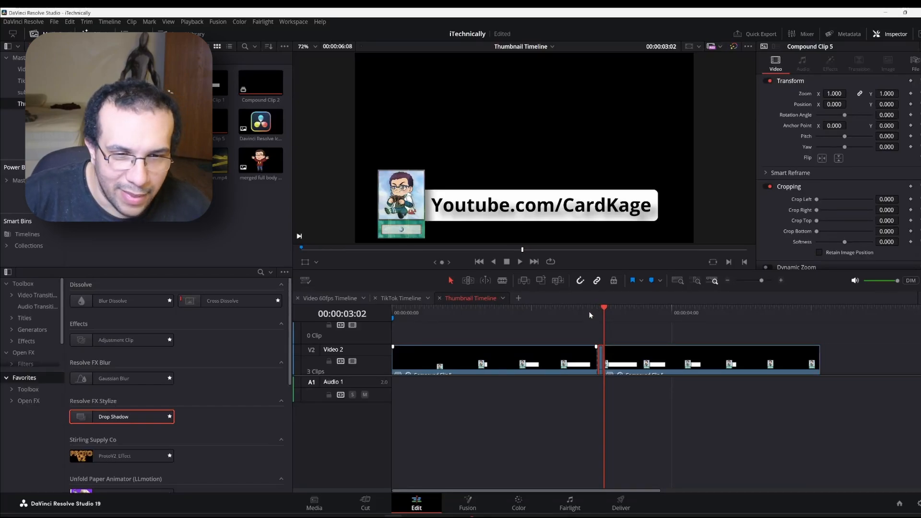
Slow the short middle piece to 3% with Ripple Timeline and play the result from the start
{"action": "right_click", "coordinate": [600, 359]}
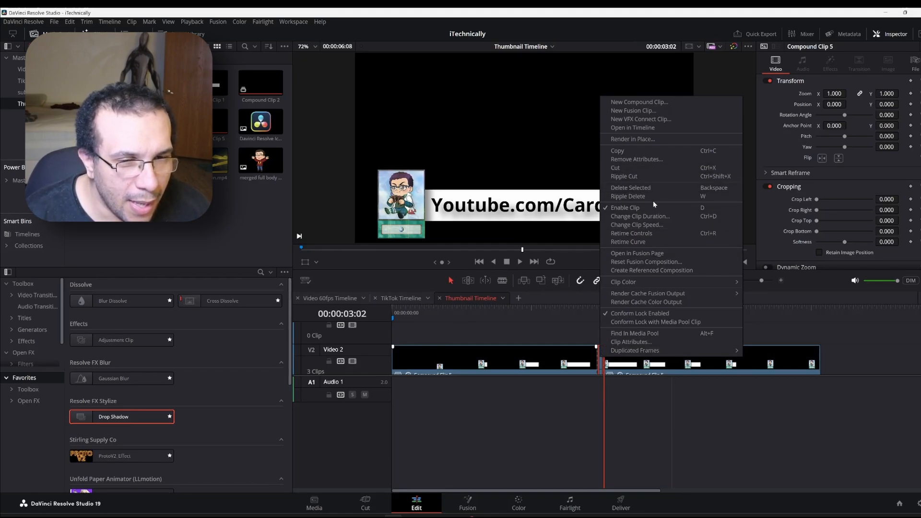
{"action": "left_click", "coordinate": [657, 226]}
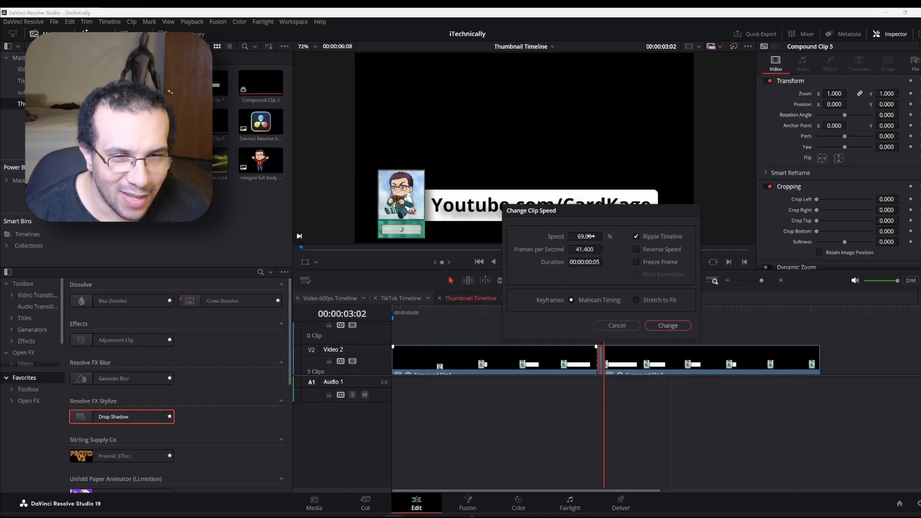
{"action": "left_click_drag", "start_coordinate": [590, 236], "coordinate": [559, 236]}
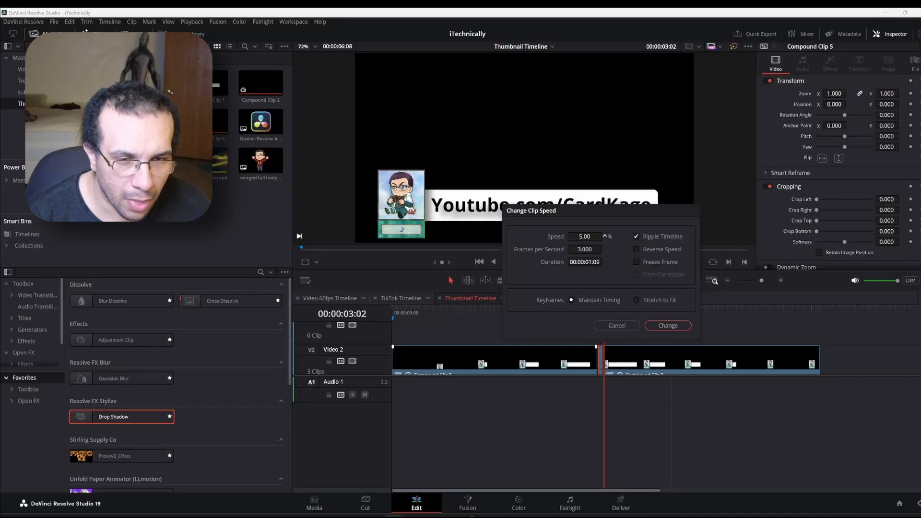
{"action": "left_click_drag", "start_coordinate": [559, 236], "coordinate": [585, 235]}
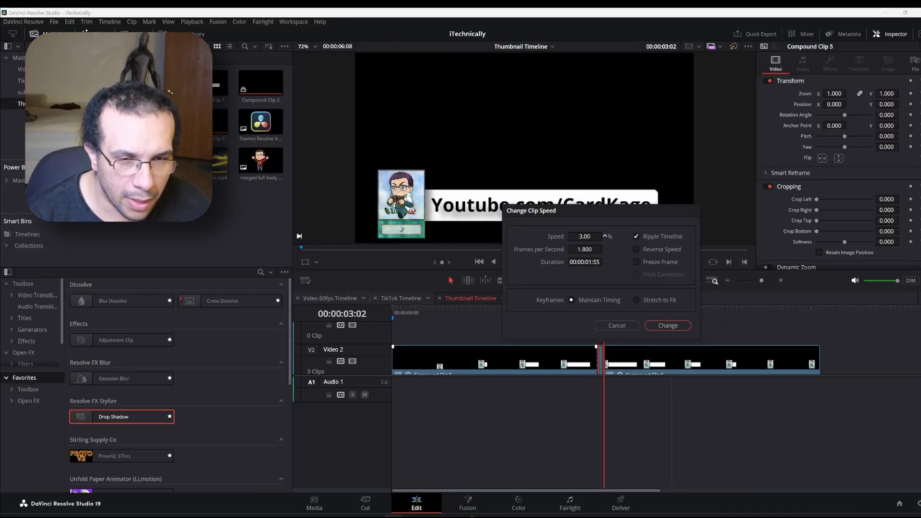
{"action": "left_click", "coordinate": [669, 326]}
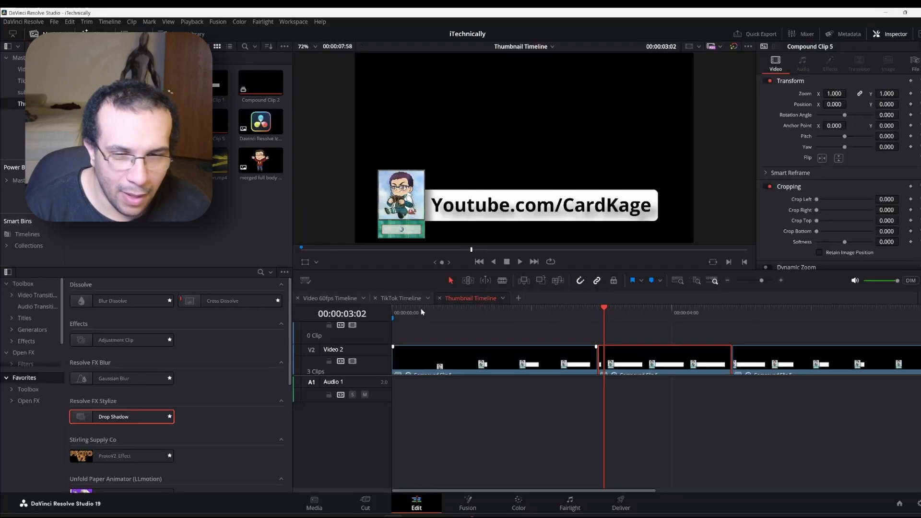
{"action": "left_click", "coordinate": [394, 310]}
{"action": "key", "text": "space"}
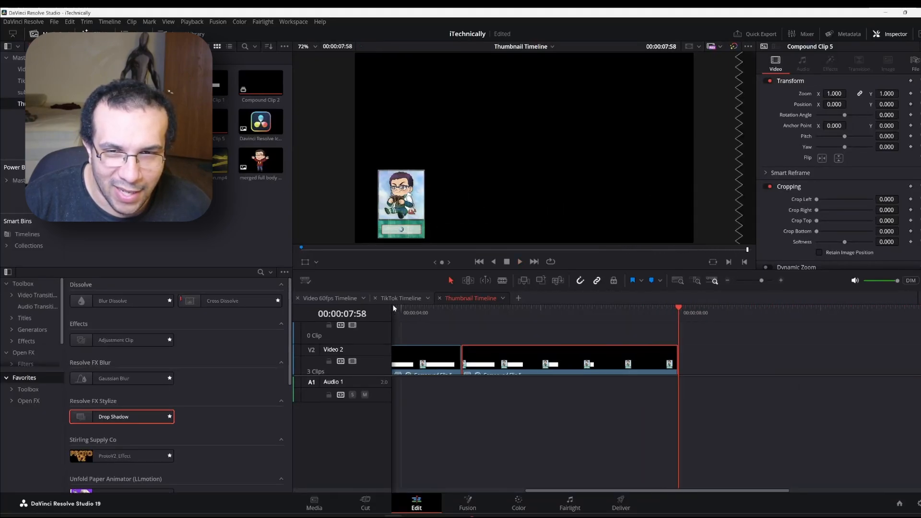
{"action": "scroll", "coordinate": [598, 345], "scroll_direction": "right", "scroll_amount": 1}
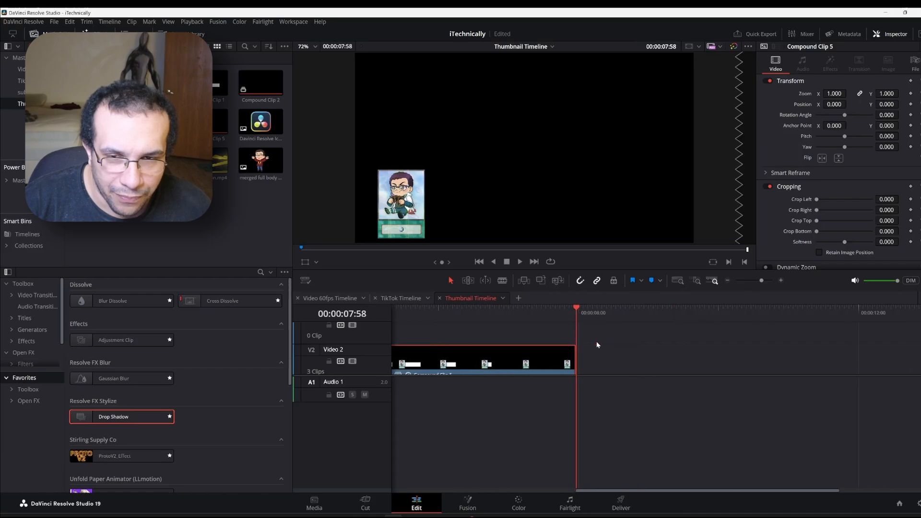
{"action": "scroll", "coordinate": [597, 345], "scroll_direction": "left", "scroll_amount": 2}
{"action": "scroll", "coordinate": [597, 345], "scroll_direction": "left", "scroll_amount": 2}
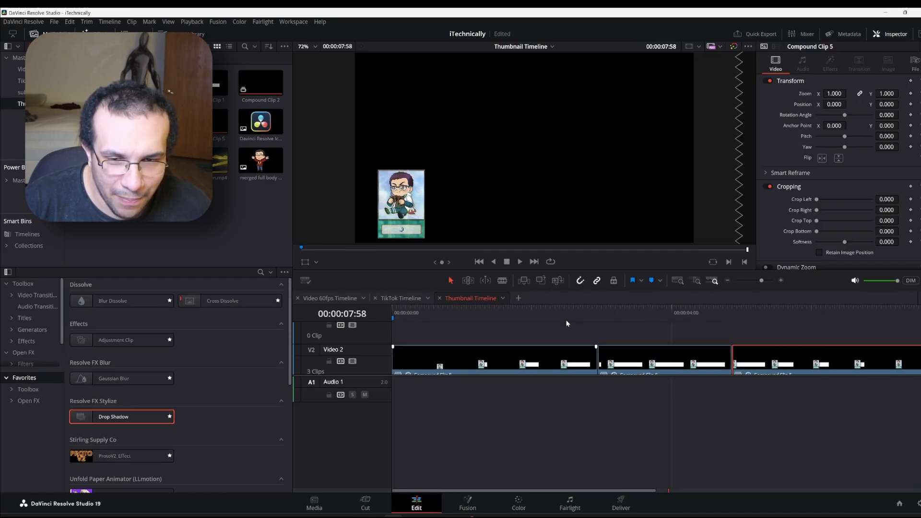
{"action": "left_click_drag", "start_coordinate": [474, 310], "coordinate": [849, 310]}
{"action": "scroll", "coordinate": [848, 311], "scroll_direction": "right", "scroll_amount": 1}
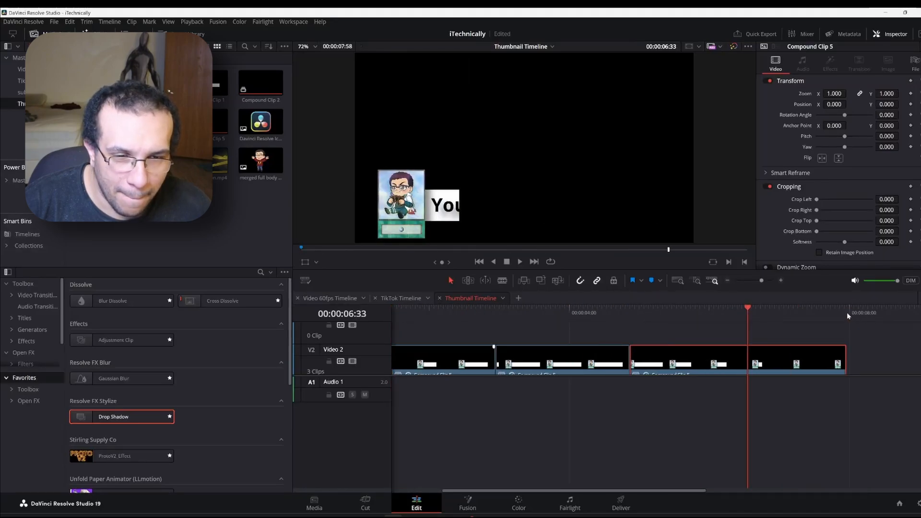
{"action": "scroll", "coordinate": [847, 313], "scroll_direction": "right", "scroll_amount": 1}
{"action": "mouse_move", "coordinate": [628, 315]}
{"action": "left_mouse_down"}
{"action": "mouse_move", "coordinate": [673, 314]}
{"action": "mouse_move", "coordinate": [591, 319]}
{"action": "mouse_move", "coordinate": [626, 324]}
{"action": "left_mouse_up"}
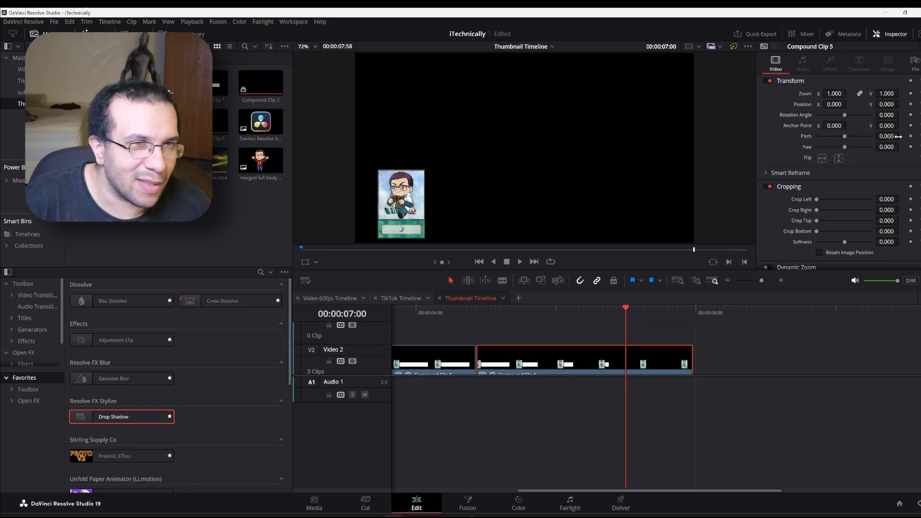
Keyframe Position at 00:00:07:00, set Position Y to -465 at 00:00:07:58, and play back
{"action": "left_click", "coordinate": [911, 104]}
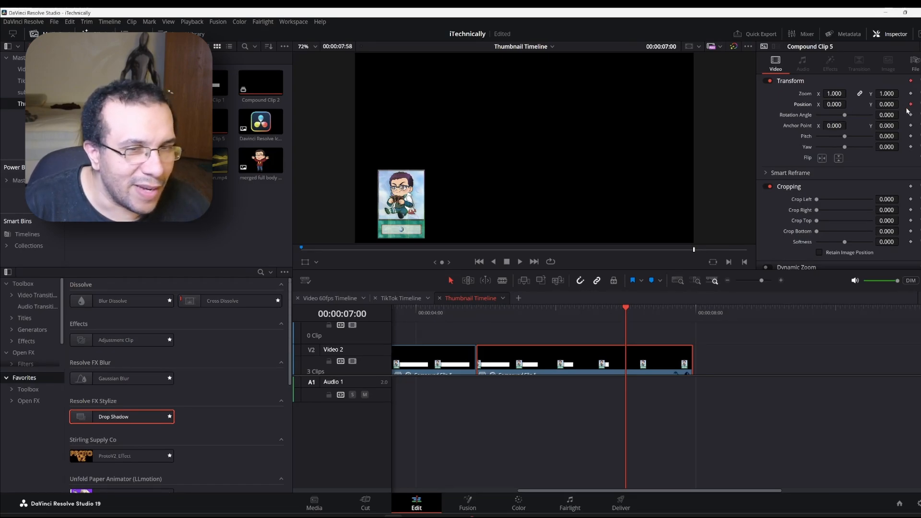
{"action": "left_click", "coordinate": [692, 309]}
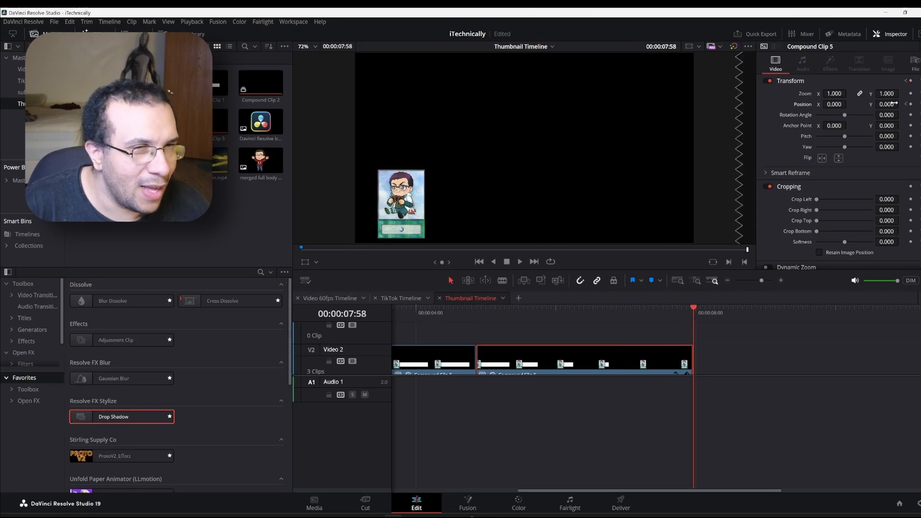
{"action": "left_click_drag", "start_coordinate": [893, 103], "coordinate": [683, 103]}
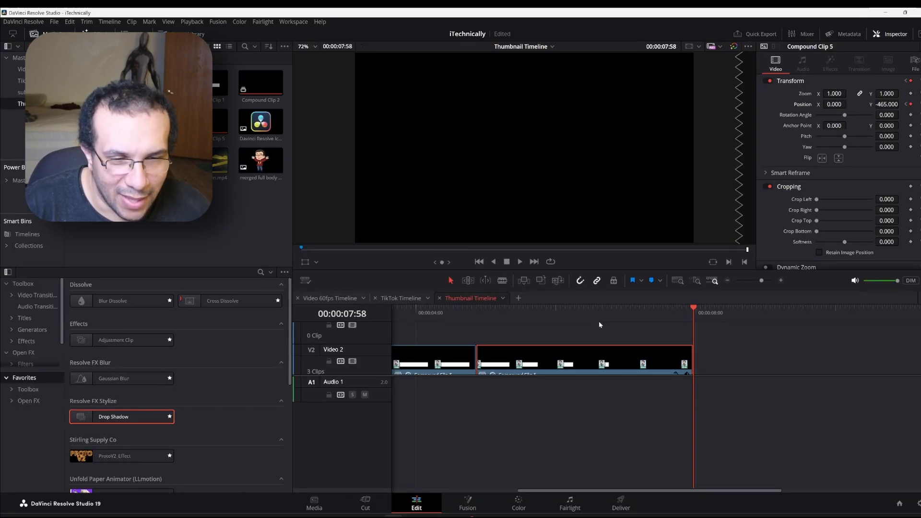
{"action": "scroll", "coordinate": [597, 320], "scroll_direction": "left", "scroll_amount": 5}
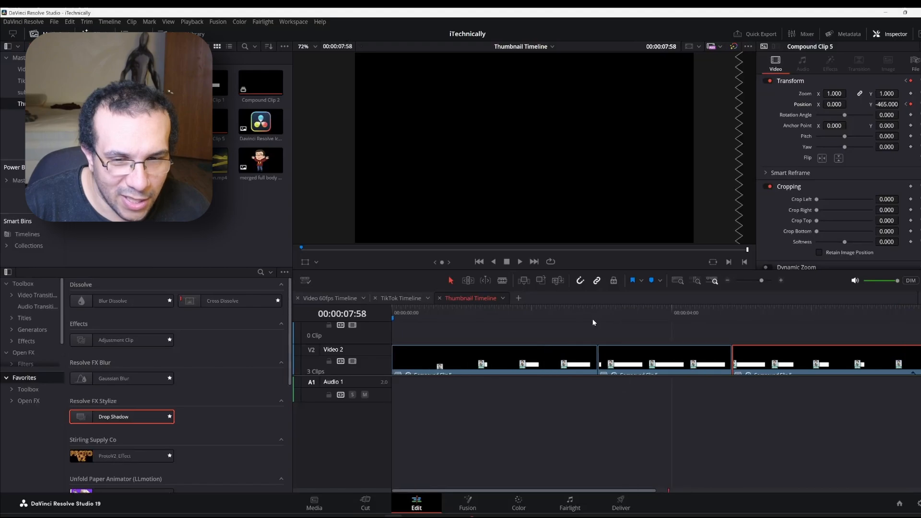
{"action": "left_click", "coordinate": [394, 309]}
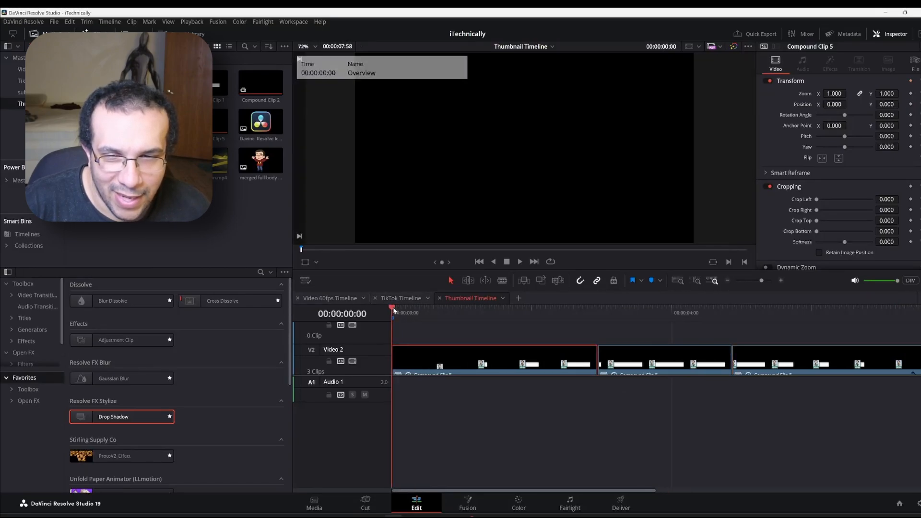
{"action": "key", "text": "space"}
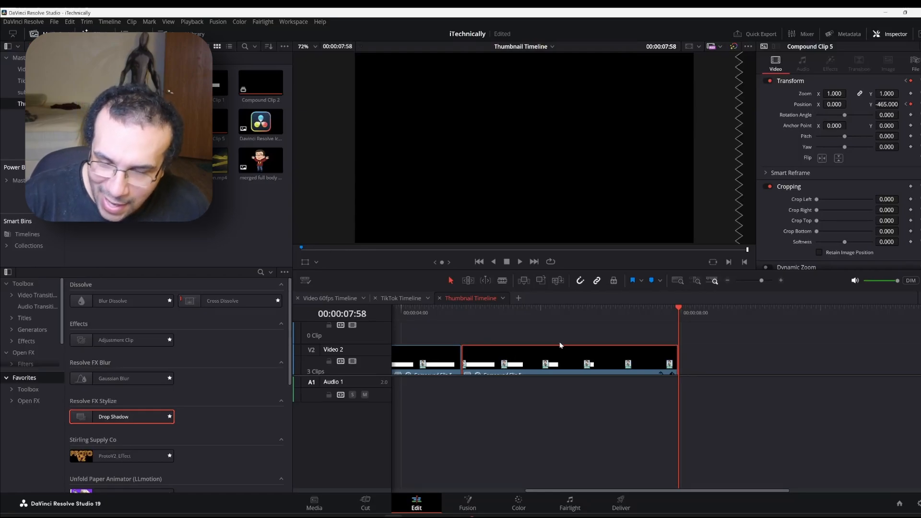
Marquee-select the three V2 clips and merge them into Compound Clip 6, running 00:00:07:58
{"action": "key", "text": "shift+z"}
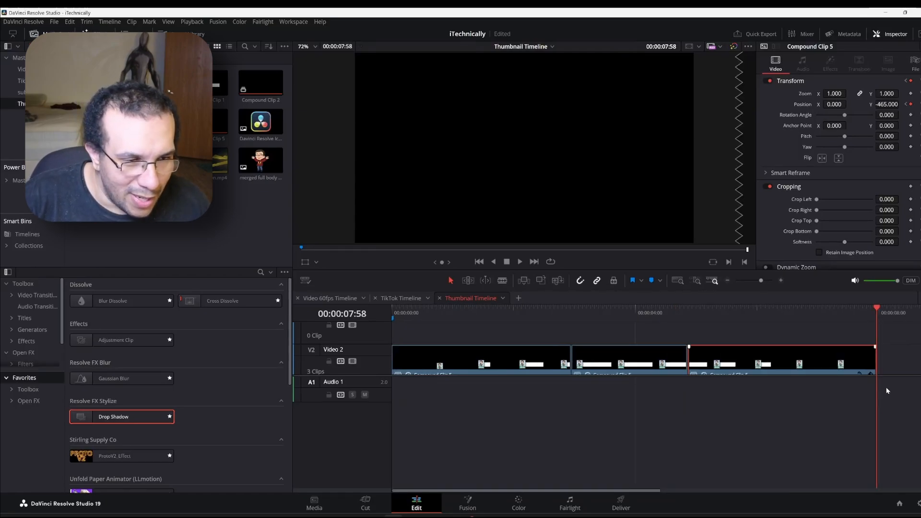
{"action": "left_click_drag", "start_coordinate": [887, 355], "coordinate": [435, 366]}
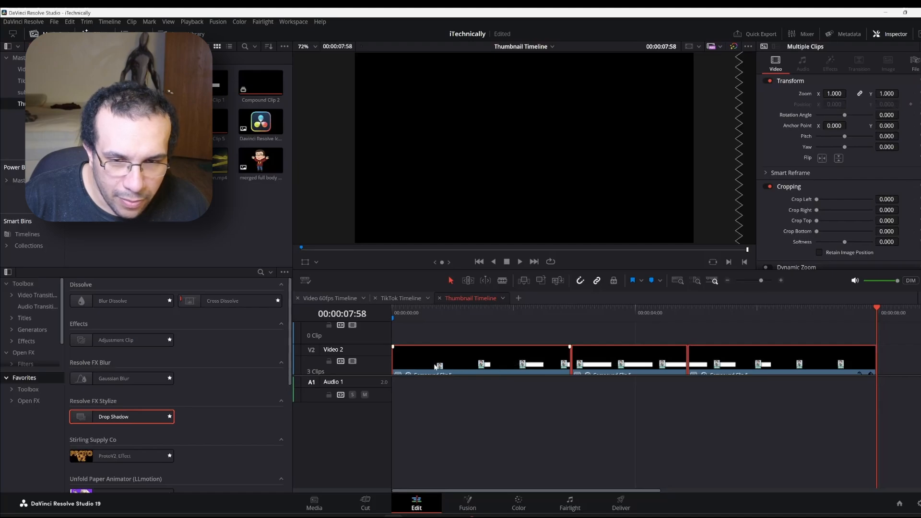
{"action": "right_click", "coordinate": [436, 365]}
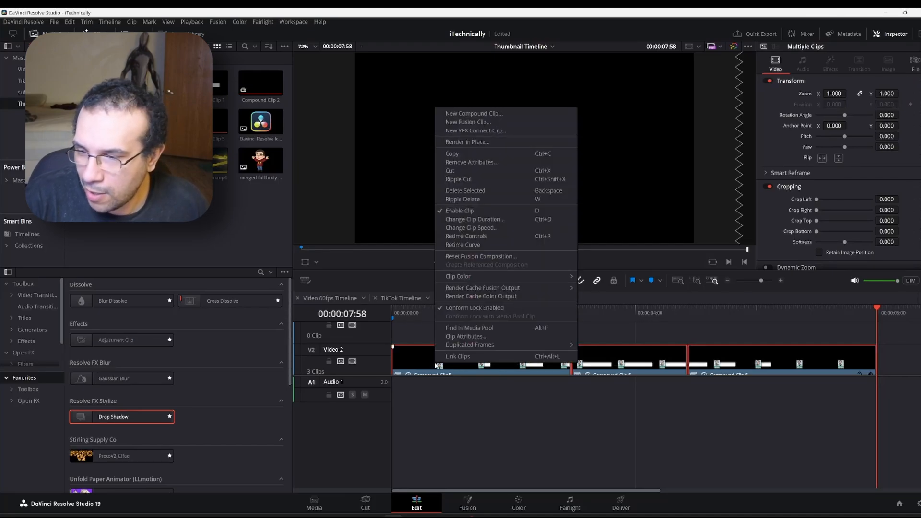
{"action": "left_click", "coordinate": [504, 115]}
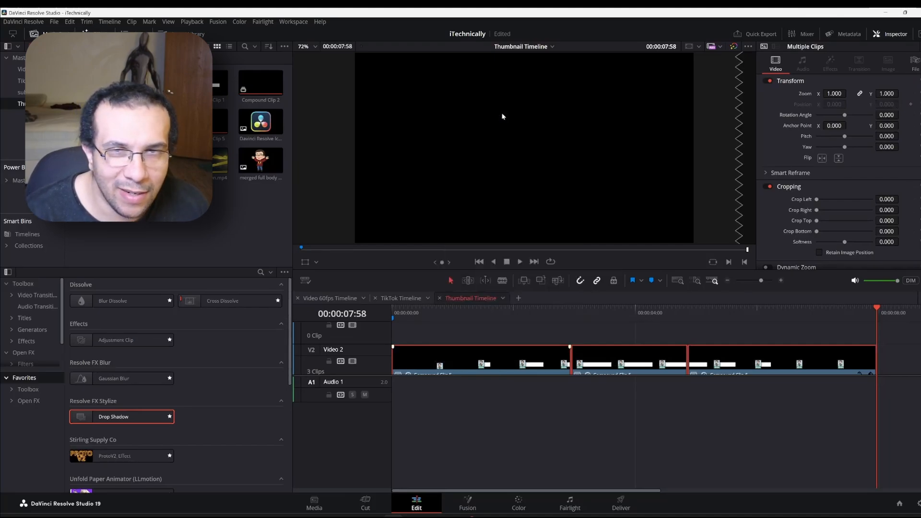
{"action": "left_click", "coordinate": [513, 291]}
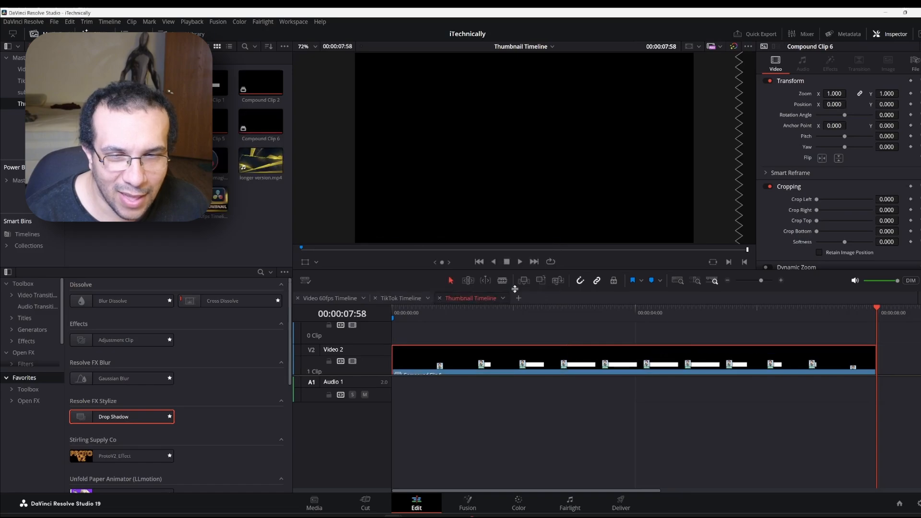
{"action": "scroll", "coordinate": [513, 336], "scroll_direction": "down", "scroll_amount": 2}
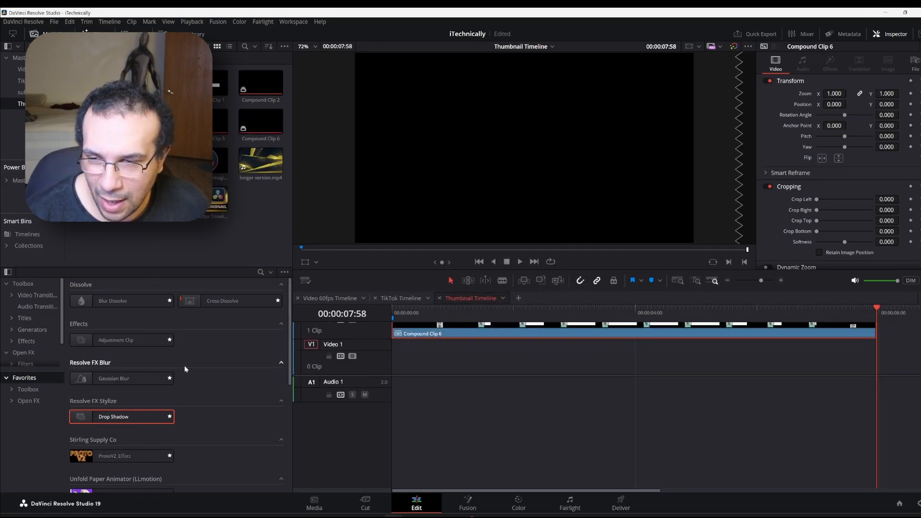
Place a Solid Color generator on Video 1 and extend it past the timeline end
{"action": "left_click", "coordinate": [32, 330]}
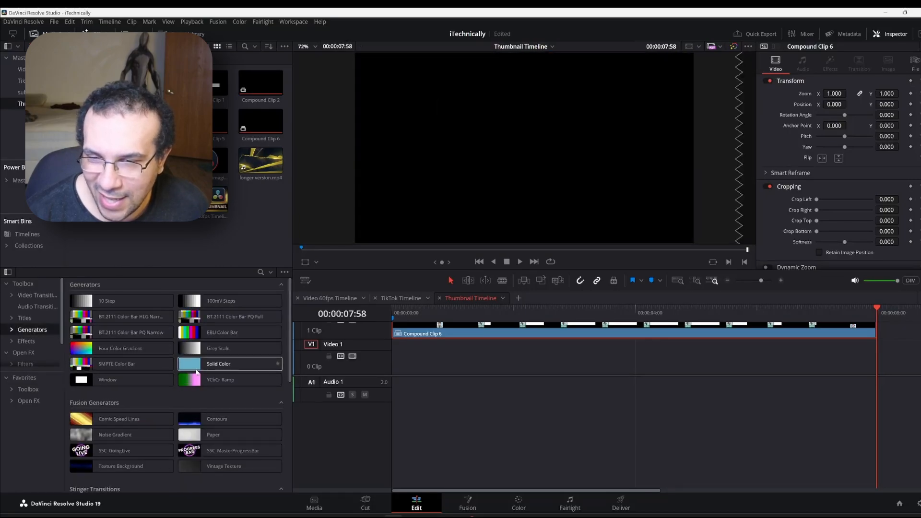
{"action": "left_click_drag", "start_coordinate": [210, 365], "coordinate": [393, 362]}
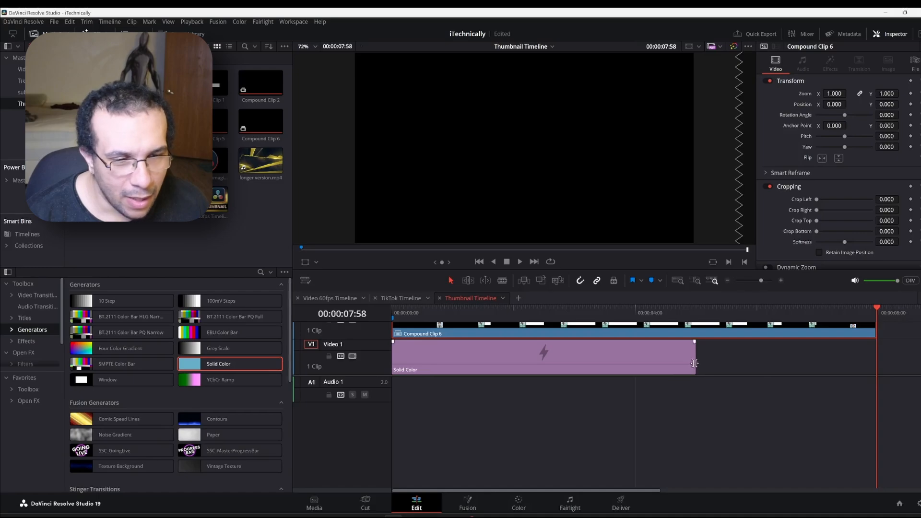
{"action": "left_click_drag", "start_coordinate": [694, 363], "coordinate": [881, 352]}
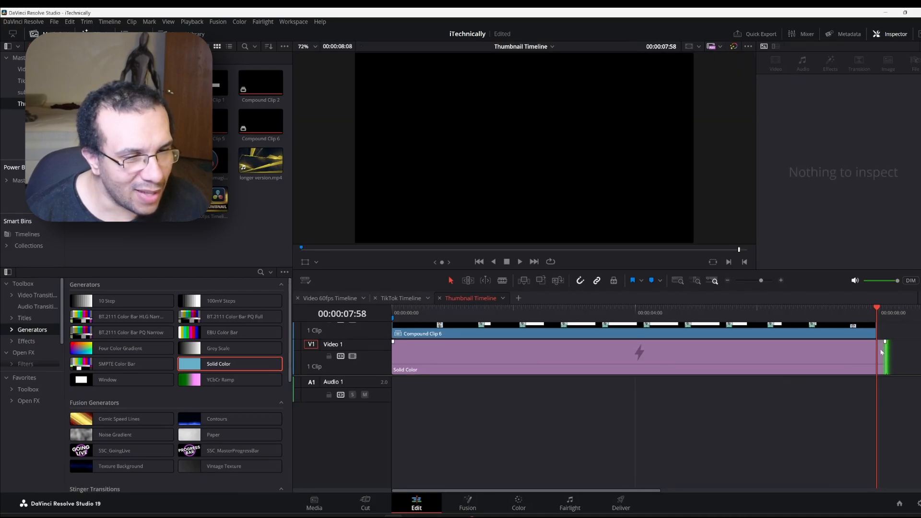
Set the Solid Color clip's colour to orange #ef7100 in the Inspector
{"action": "left_click", "coordinate": [734, 358]}
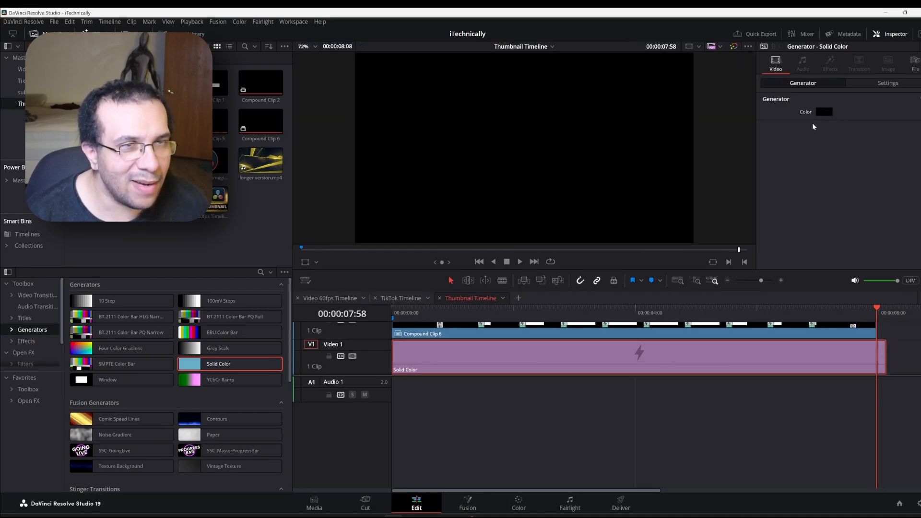
{"action": "left_click", "coordinate": [821, 111]}
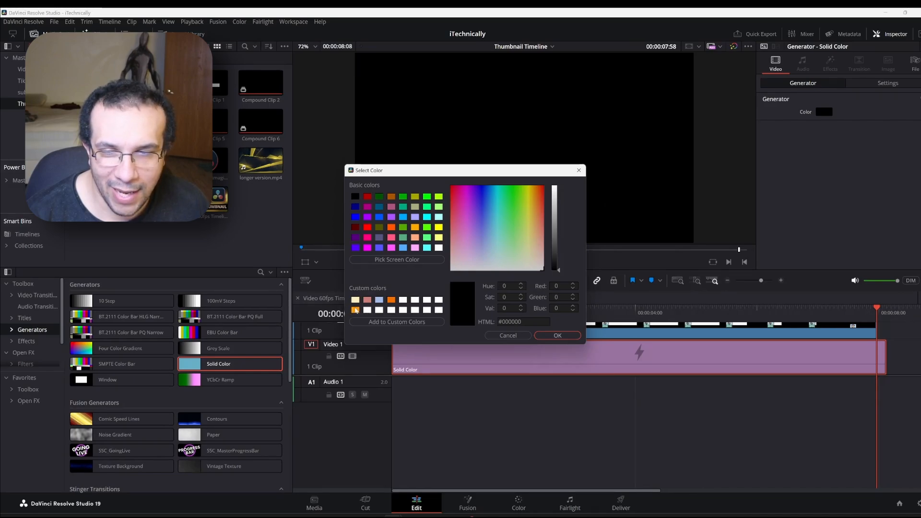
{"action": "left_click", "coordinate": [389, 302]}
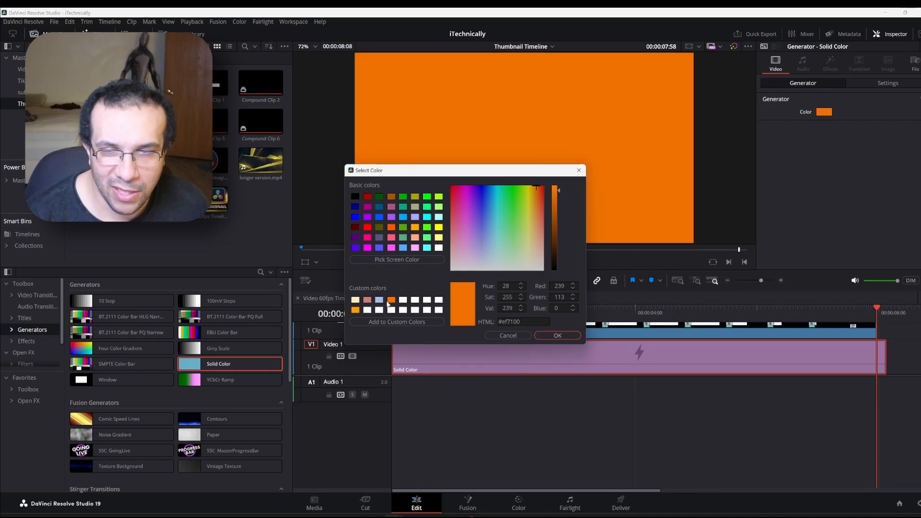
{"action": "left_click", "coordinate": [557, 336]}
{"action": "scroll", "coordinate": [532, 336], "scroll_direction": "up", "scroll_amount": 3}
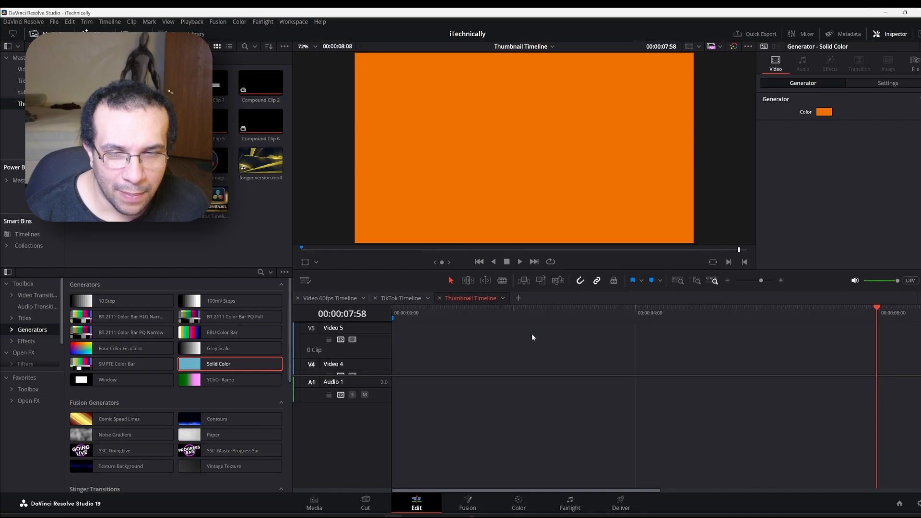
{"action": "scroll", "coordinate": [531, 338], "scroll_direction": "down", "scroll_amount": 3}
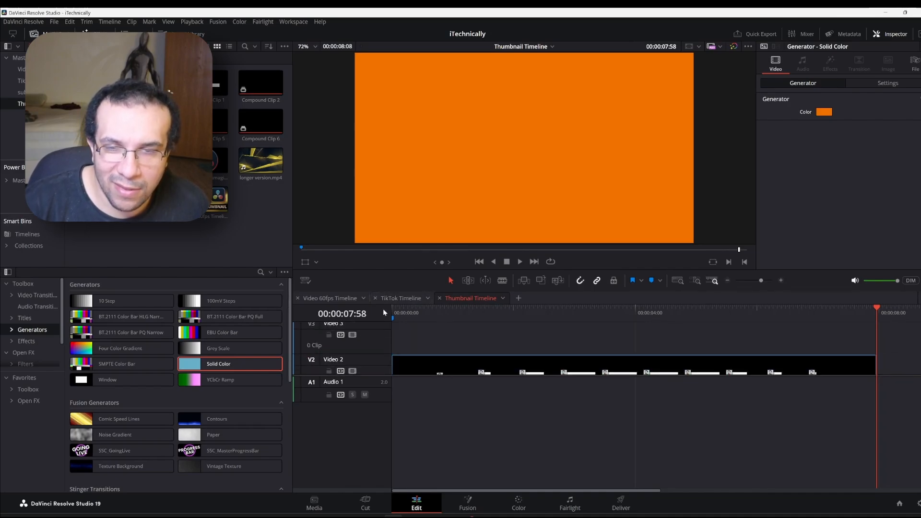
Play the timeline from the start to watch the Youtube.com/CardKage bar animate over orange
{"action": "left_click", "coordinate": [395, 309]}
{"action": "key", "text": "space"}
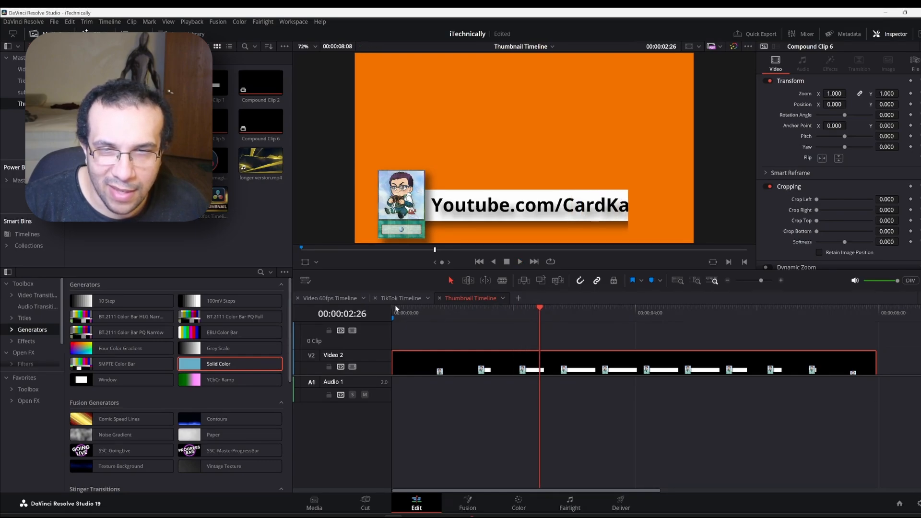
{"action": "key", "text": "space"}
{"action": "key", "text": "space"}
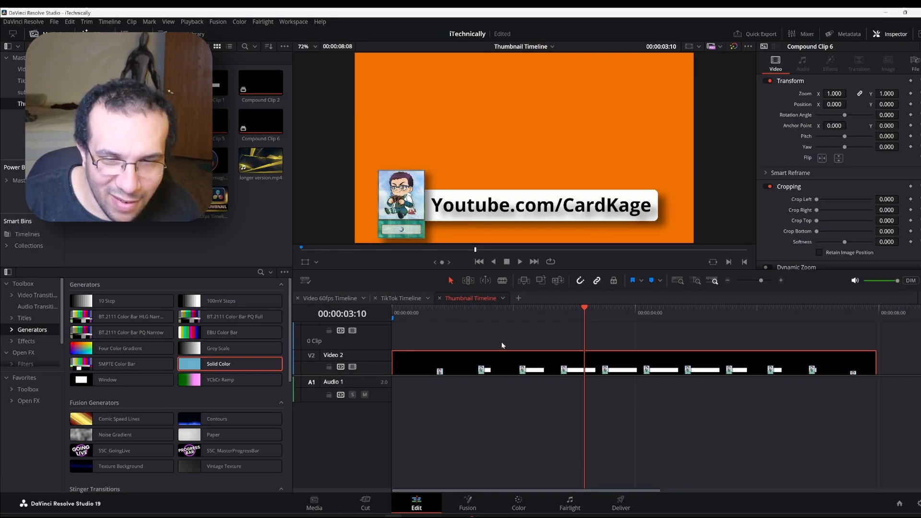
{"action": "scroll", "coordinate": [502, 343], "scroll_direction": "down", "scroll_amount": 2}
{"action": "scroll", "coordinate": [501, 342], "scroll_direction": "up", "scroll_amount": 2}
{"action": "scroll", "coordinate": [502, 345], "scroll_direction": "down", "scroll_amount": 2}
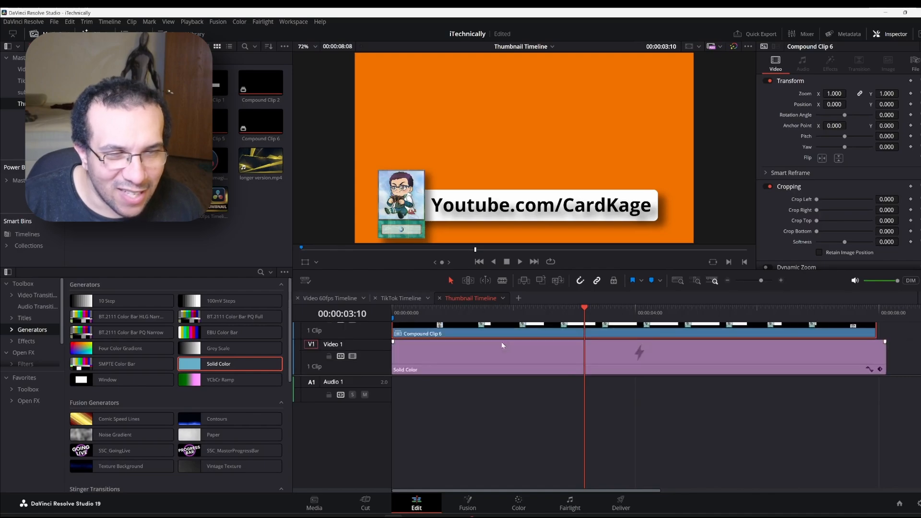
{"action": "scroll", "coordinate": [501, 345], "scroll_direction": "up", "scroll_amount": 2}
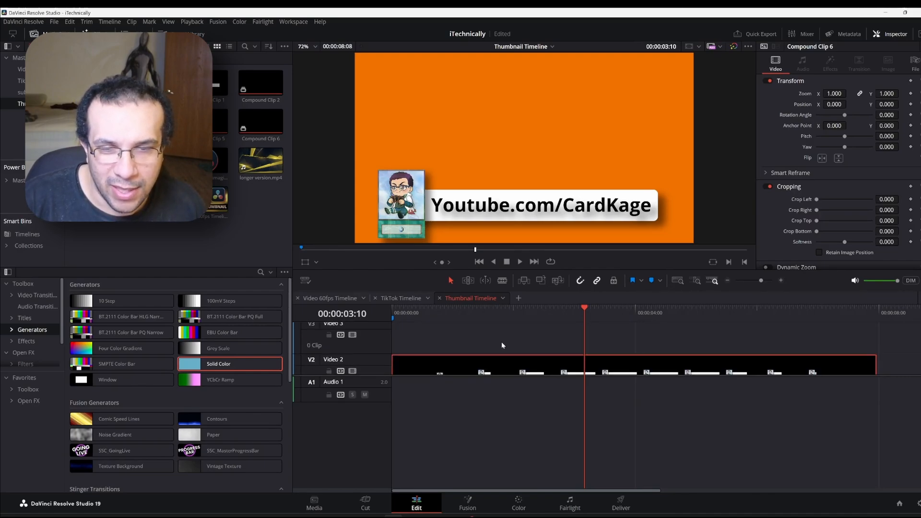
{"action": "scroll", "coordinate": [502, 346], "scroll_direction": "down", "scroll_amount": 2}
{"action": "scroll", "coordinate": [501, 345], "scroll_direction": "up", "scroll_amount": 2}
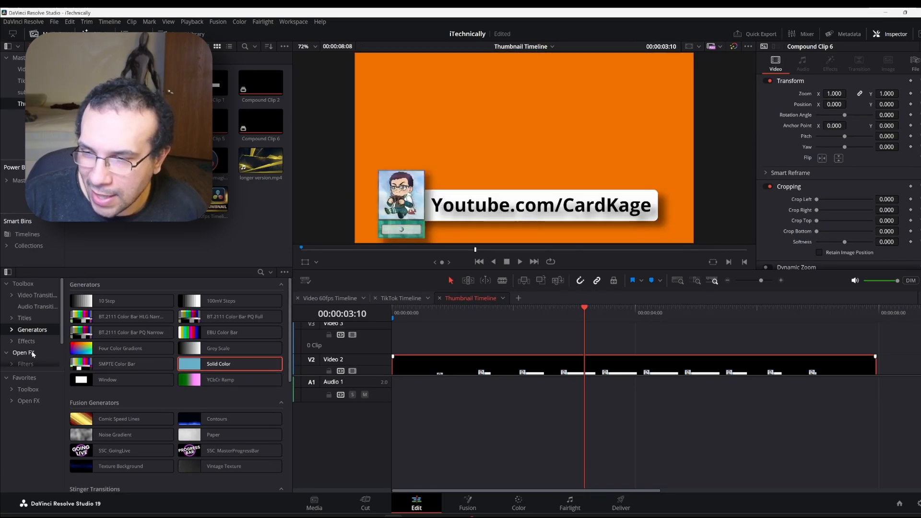
Apply ProtoV2_Effect from Favorites to Compound Clip 6 with Channel set to Alpha
{"action": "left_click", "coordinate": [27, 377]}
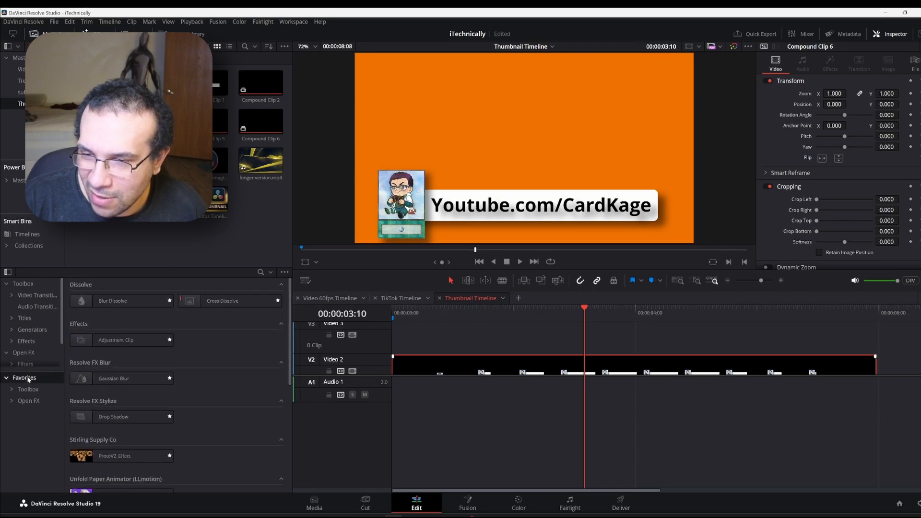
{"action": "scroll", "coordinate": [119, 392], "scroll_direction": "down", "scroll_amount": 3}
{"action": "scroll", "coordinate": [119, 393], "scroll_direction": "up", "scroll_amount": 2}
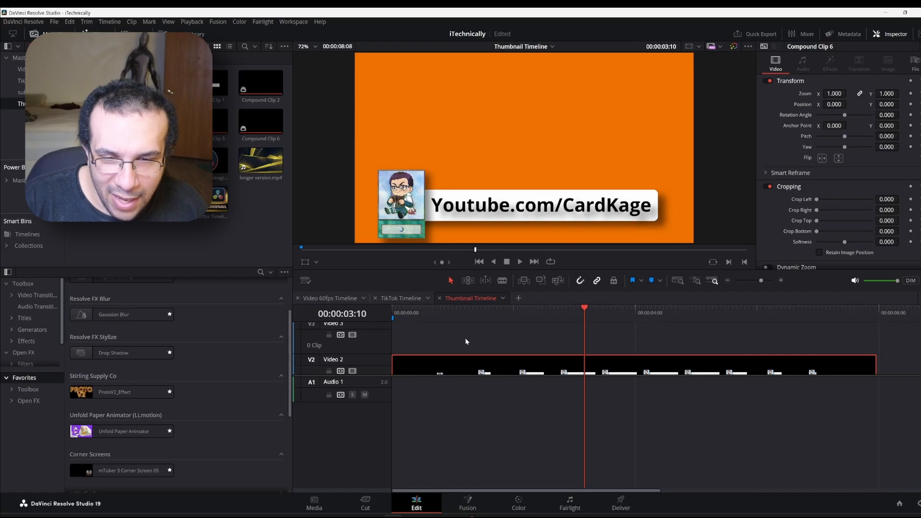
{"action": "double_click", "coordinate": [138, 392]}
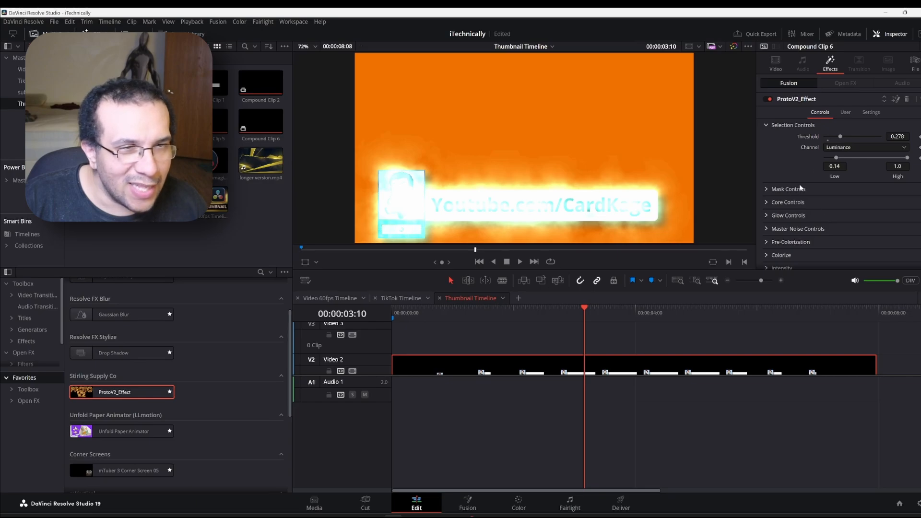
{"action": "left_click", "coordinate": [846, 148]}
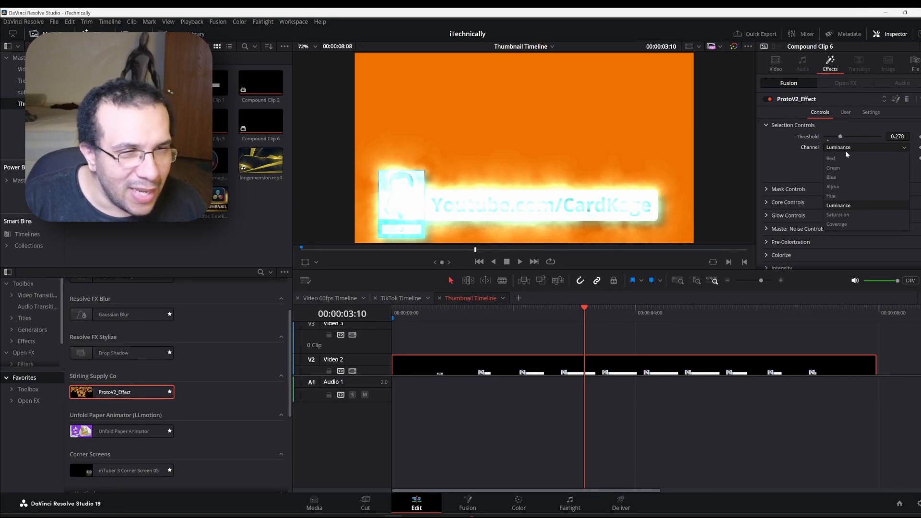
{"action": "left_click", "coordinate": [848, 184]}
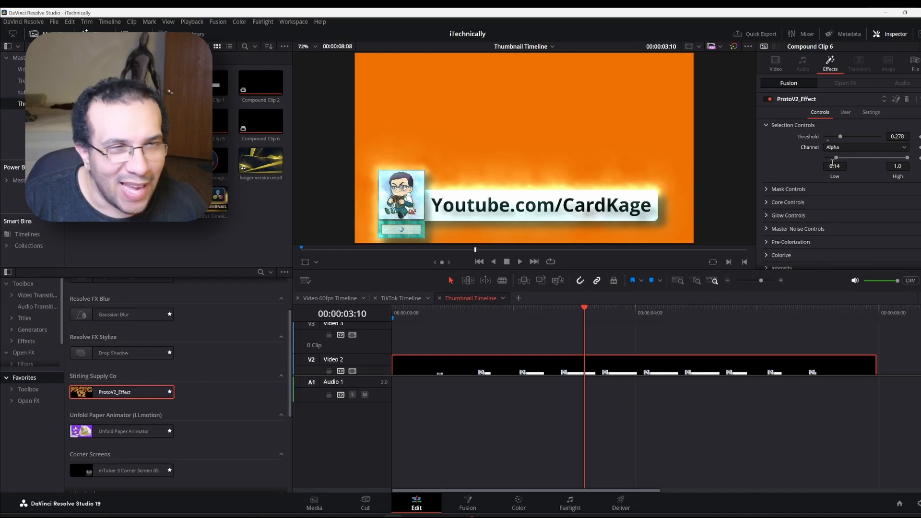
Try the Simple, Wavy, Sun Spot and Lava glow presets, settling on Ghost
{"action": "left_click", "coordinate": [844, 113]}
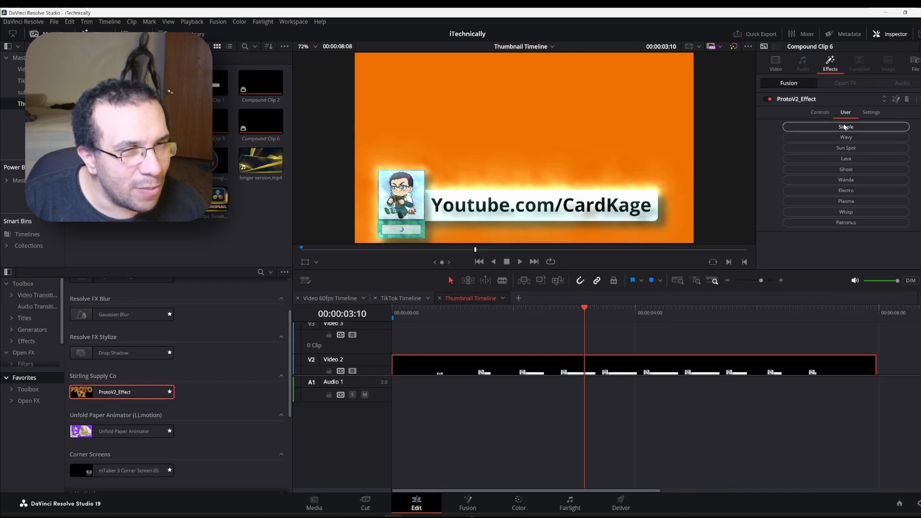
{"action": "left_click", "coordinate": [844, 127]}
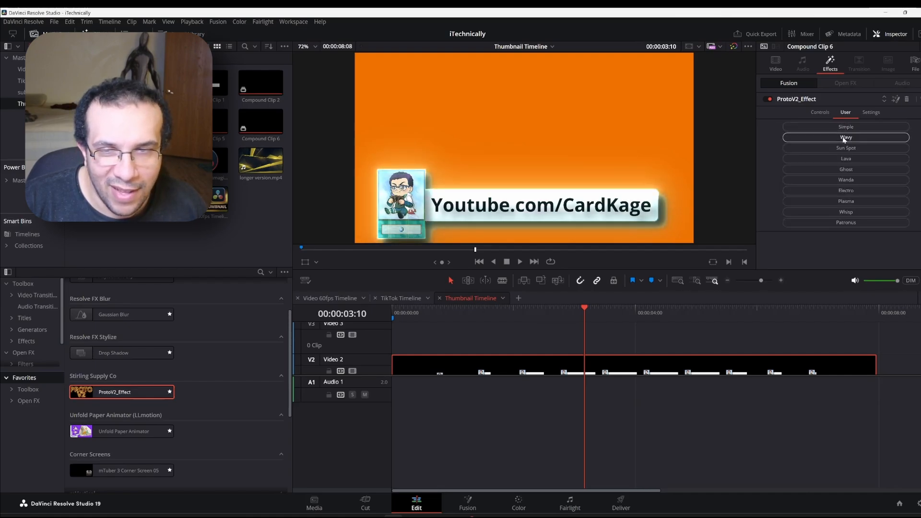
{"action": "left_click", "coordinate": [844, 138]}
{"action": "left_click", "coordinate": [843, 148]}
{"action": "left_click", "coordinate": [843, 159]}
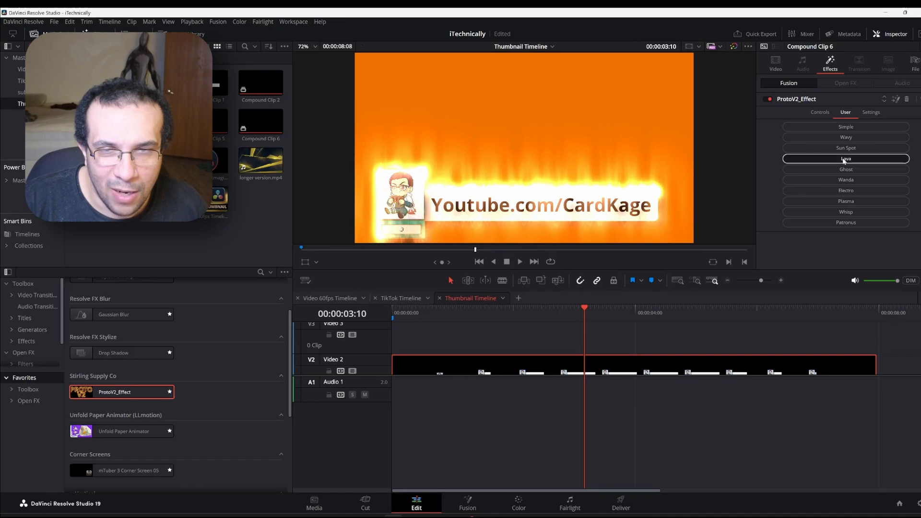
{"action": "left_click", "coordinate": [846, 170]}
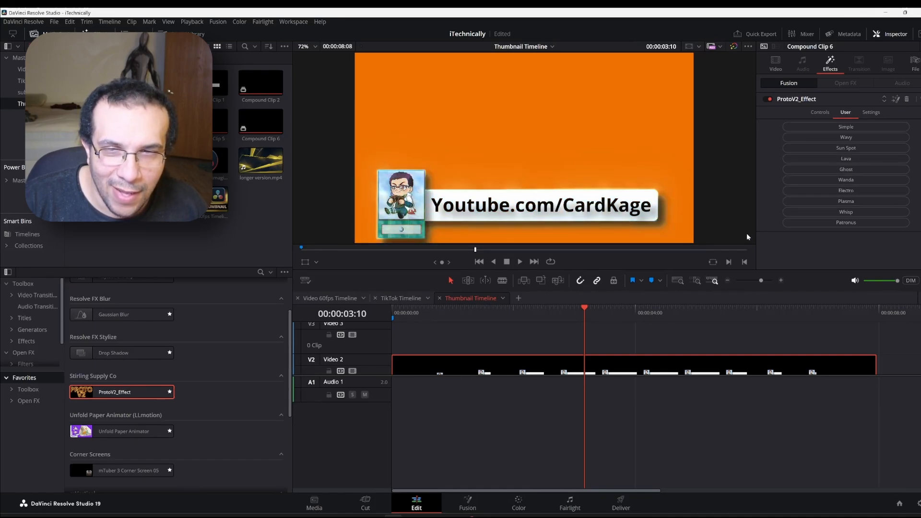
Replay and scrub from the start to check the card bar's Ghost glow
{"action": "left_click", "coordinate": [393, 310]}
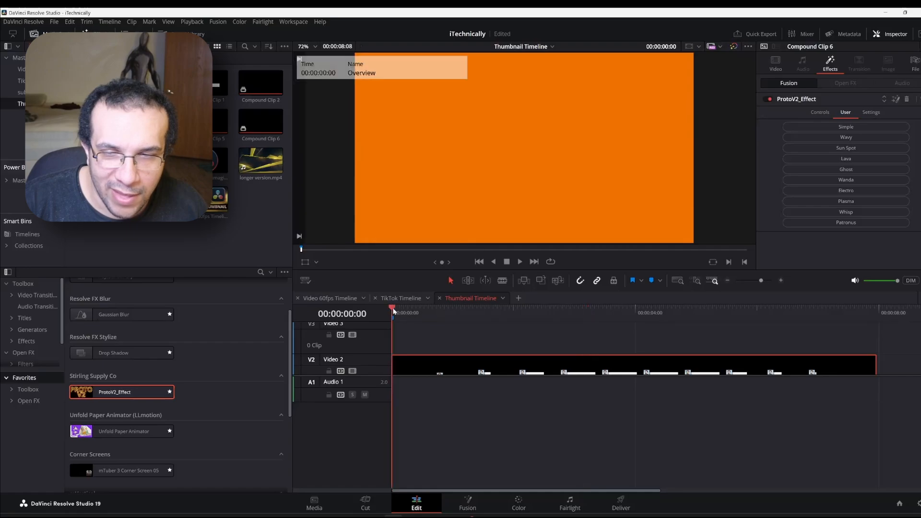
{"action": "key", "text": "space"}
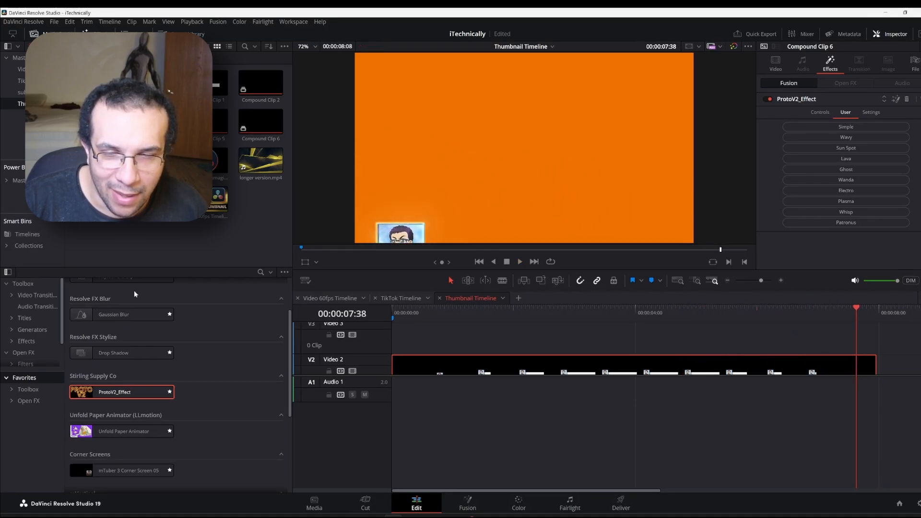
{"action": "left_click", "coordinate": [401, 310]}
{"action": "left_click_drag", "start_coordinate": [403, 311], "coordinate": [643, 330]}
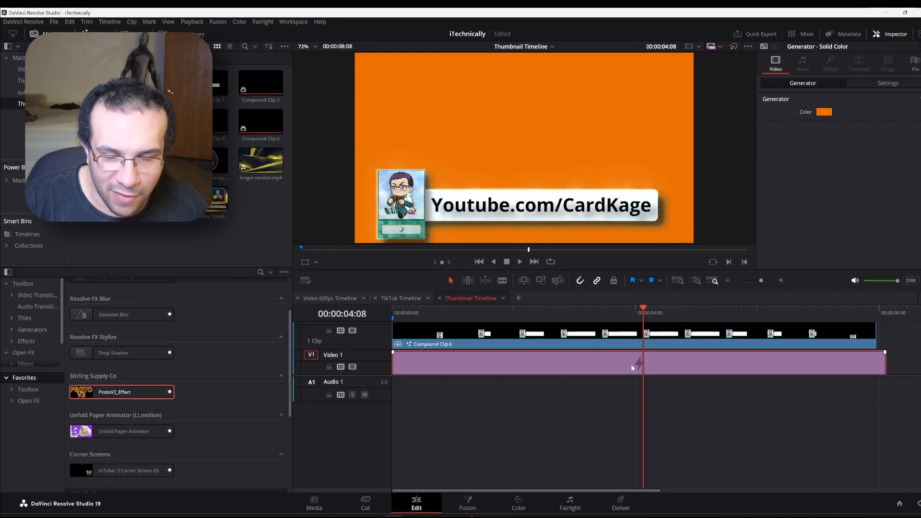
Delete the orange Solid Color clip, then use Delete Empty Tracks to clear unused tracks
{"action": "key", "text": "Delete"}
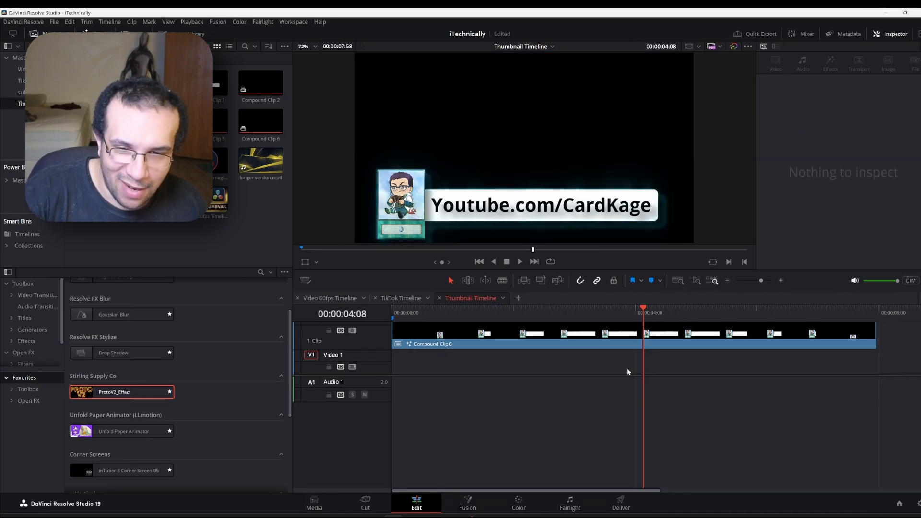
{"action": "scroll", "coordinate": [572, 365], "scroll_direction": "up", "scroll_amount": 3}
{"action": "scroll", "coordinate": [573, 365], "scroll_direction": "down", "scroll_amount": 3}
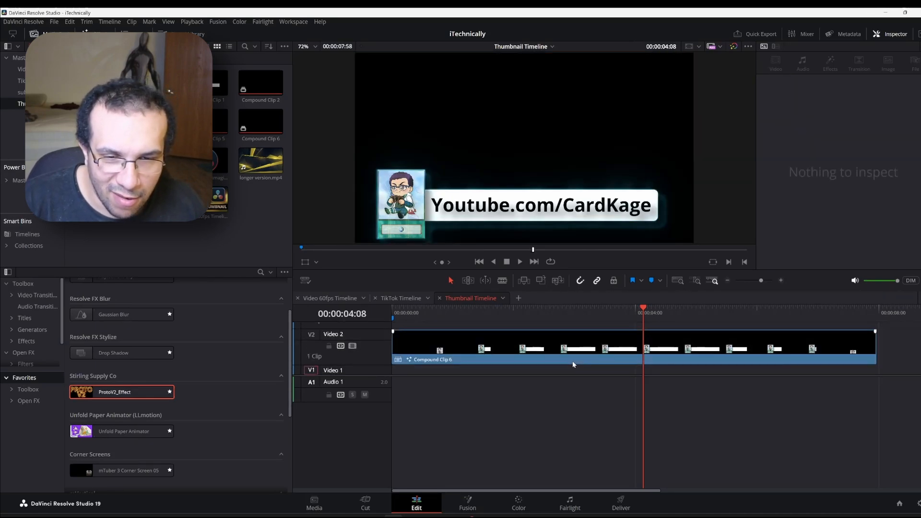
{"action": "scroll", "coordinate": [573, 365], "scroll_direction": "up", "scroll_amount": 3}
{"action": "scroll", "coordinate": [573, 364], "scroll_direction": "up", "scroll_amount": 3}
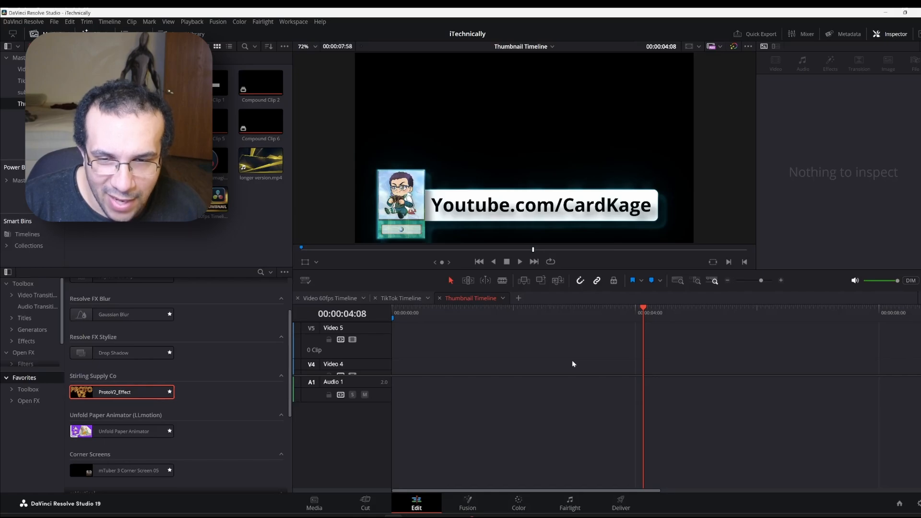
{"action": "scroll", "coordinate": [572, 363], "scroll_direction": "down", "scroll_amount": 5}
{"action": "scroll", "coordinate": [572, 356], "scroll_direction": "up", "scroll_amount": 2}
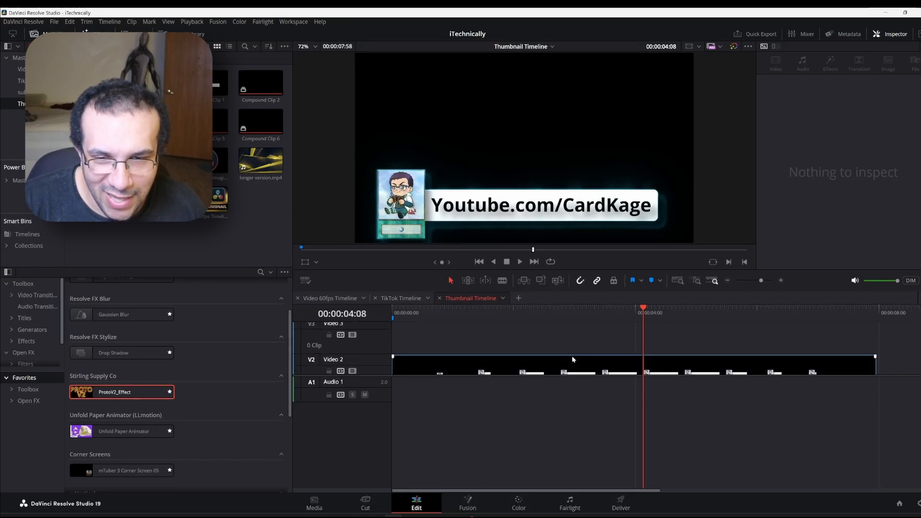
{"action": "right_click", "coordinate": [376, 331]}
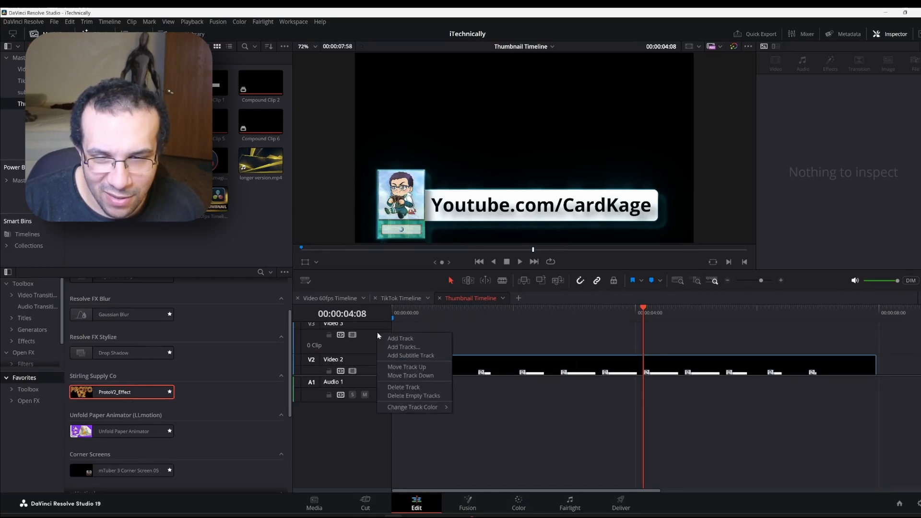
{"action": "left_click", "coordinate": [422, 395]}
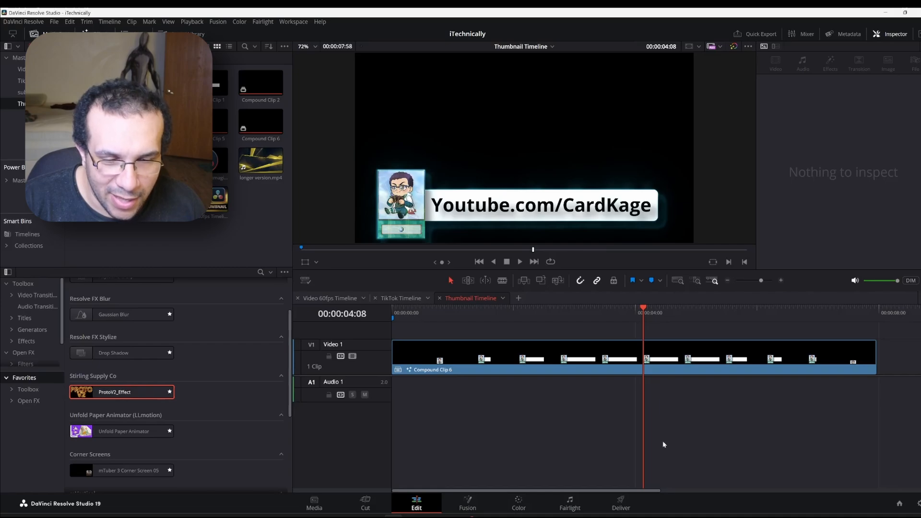
On the Deliver page, set the render format to QuickTime with the GoPro CineForm codec
{"action": "left_click", "coordinate": [634, 495]}
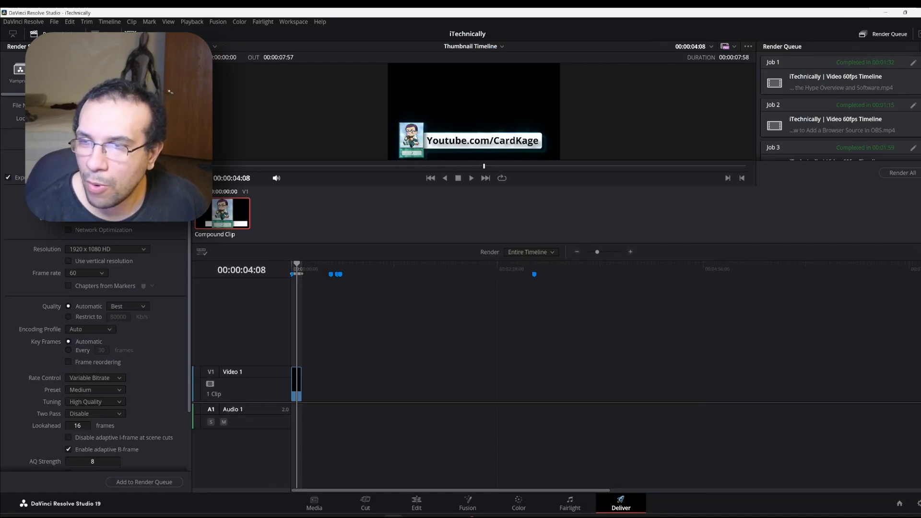
{"action": "left_click", "coordinate": [108, 195]}
{"action": "scroll", "coordinate": [108, 270], "scroll_direction": "down", "scroll_amount": 3}
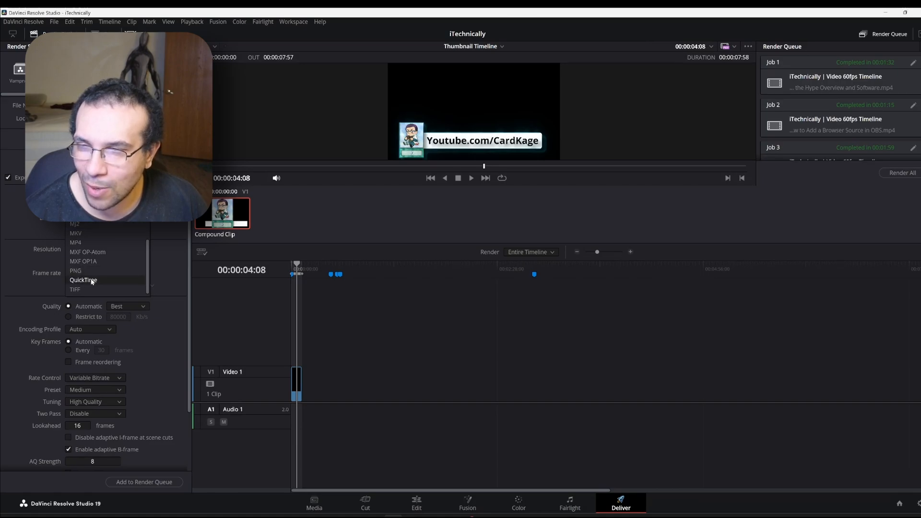
{"action": "left_click", "coordinate": [92, 280]}
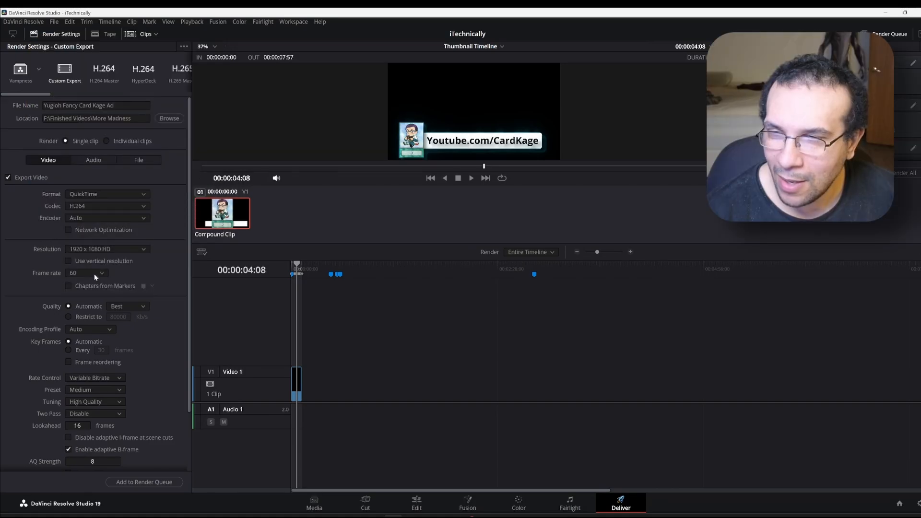
{"action": "left_click", "coordinate": [91, 207]}
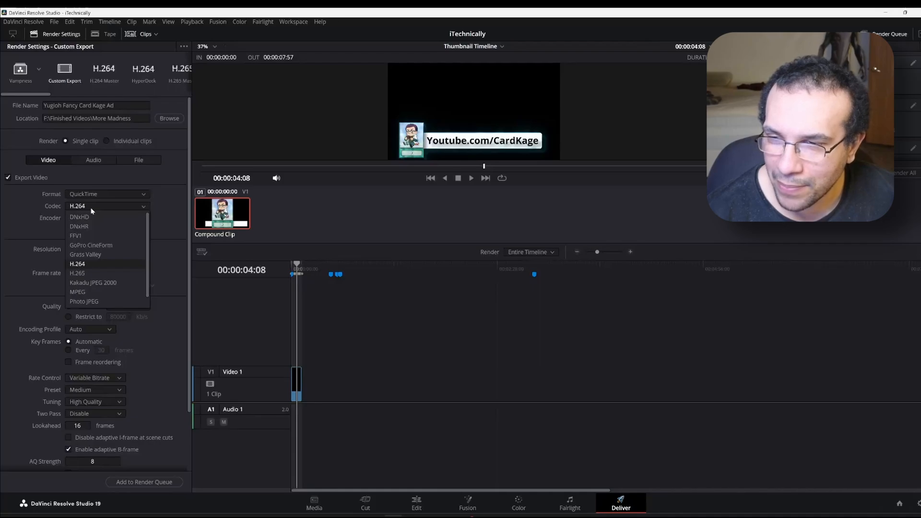
{"action": "left_click", "coordinate": [102, 243]}
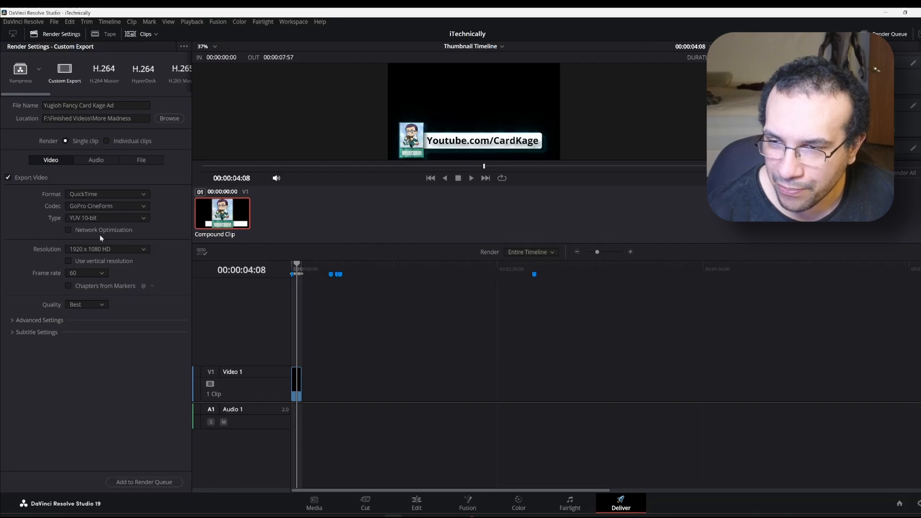
Set the encoding type to RGB 16-bit, keep GoPro CineForm, and enable Export Alpha
{"action": "left_click", "coordinate": [12, 320]}
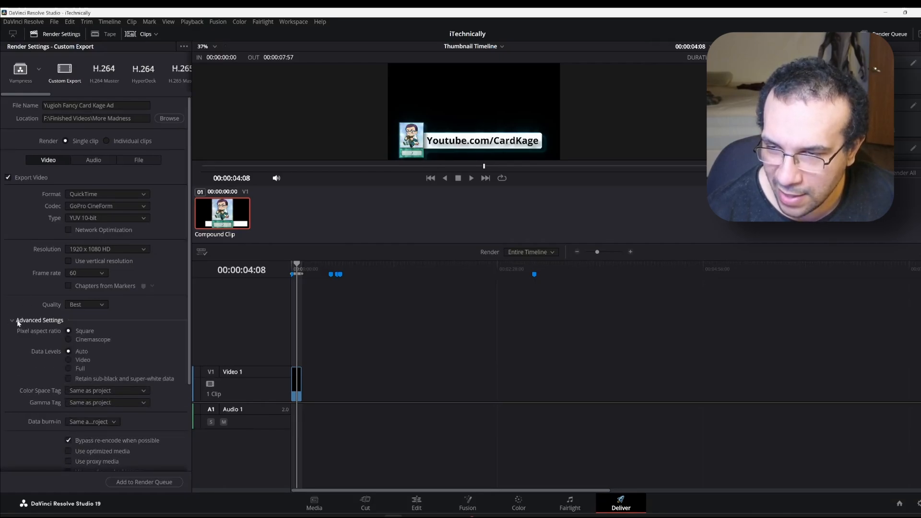
{"action": "left_click", "coordinate": [10, 321]}
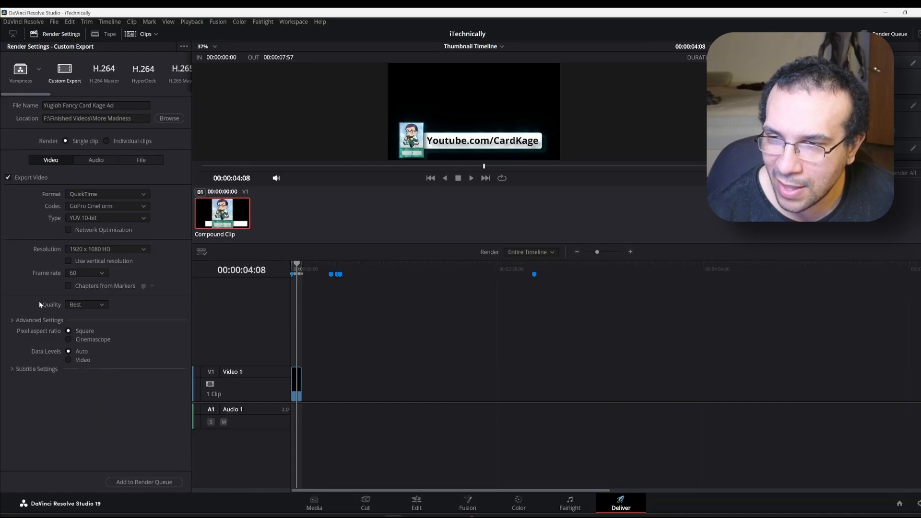
{"action": "left_click", "coordinate": [113, 218]}
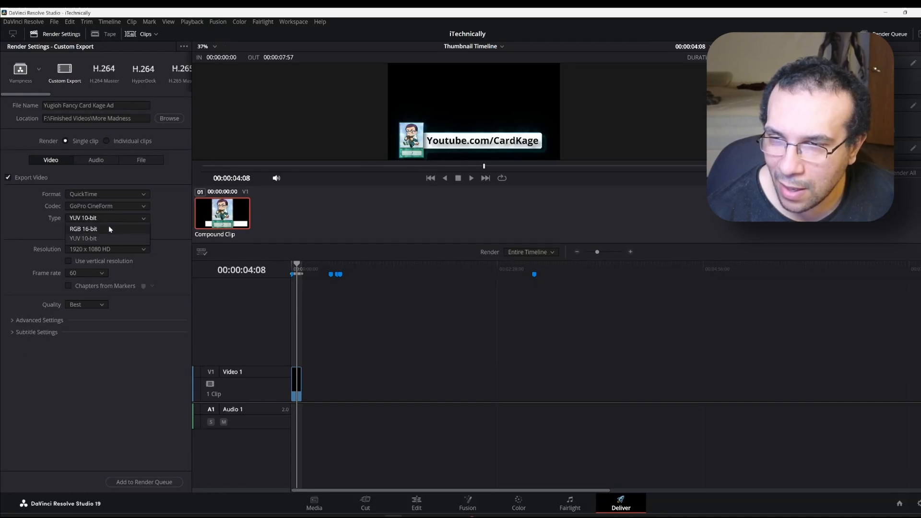
{"action": "left_click", "coordinate": [108, 225]}
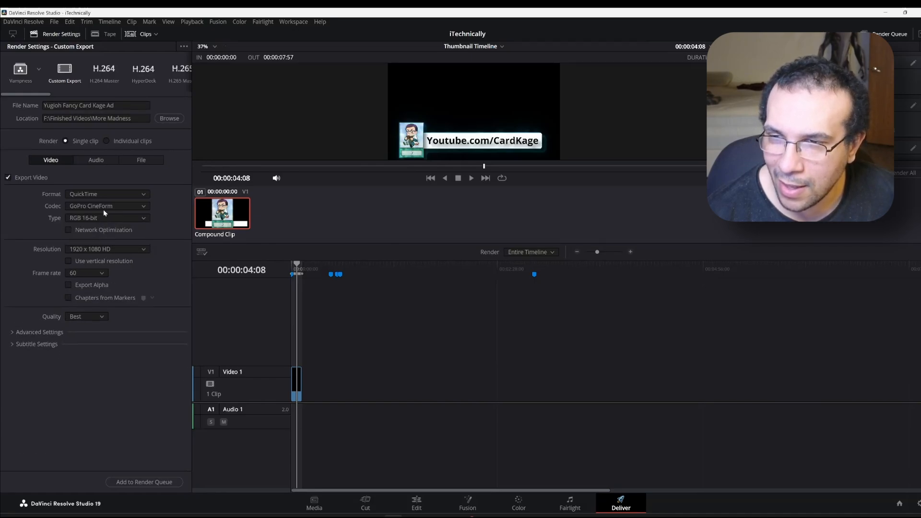
{"action": "left_click", "coordinate": [106, 207]}
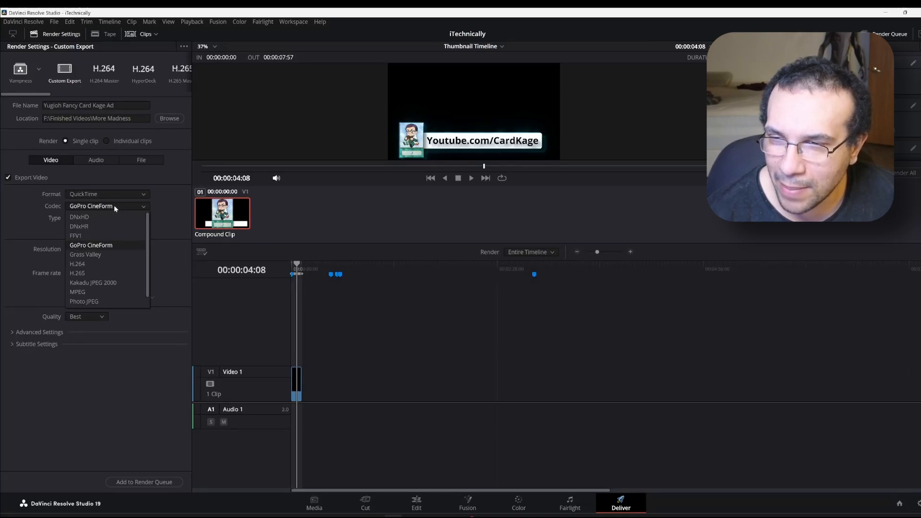
{"action": "left_click", "coordinate": [114, 206]}
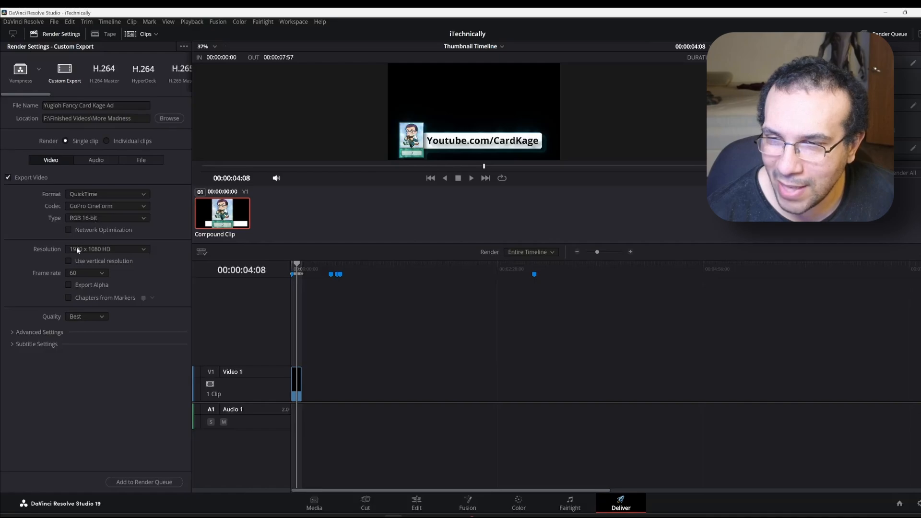
{"action": "left_click", "coordinate": [67, 286]}
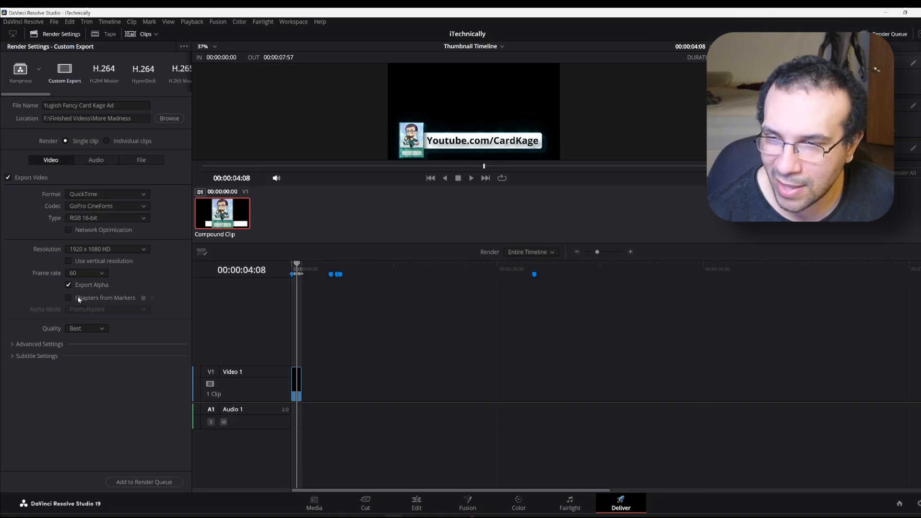
Turn off Export Audio in the Audio settings, then return to the Video settings
{"action": "left_click", "coordinate": [15, 347]}
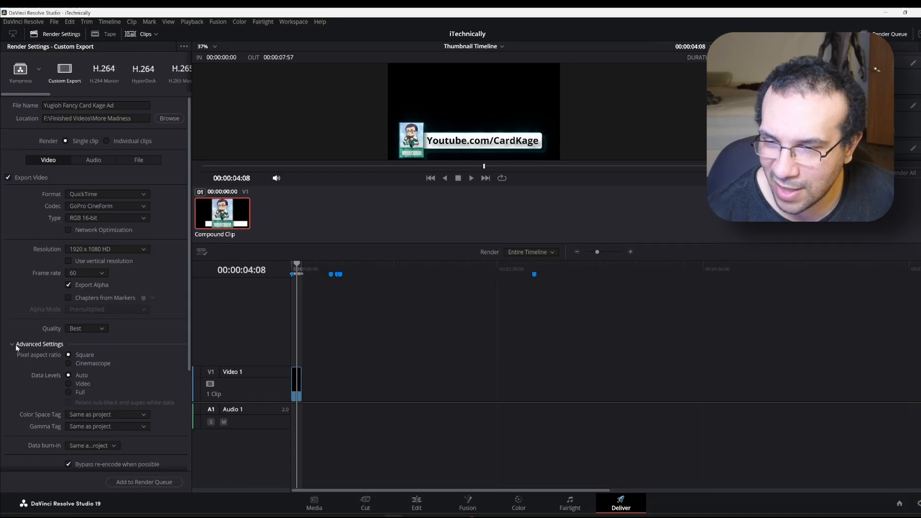
{"action": "left_click", "coordinate": [17, 346]}
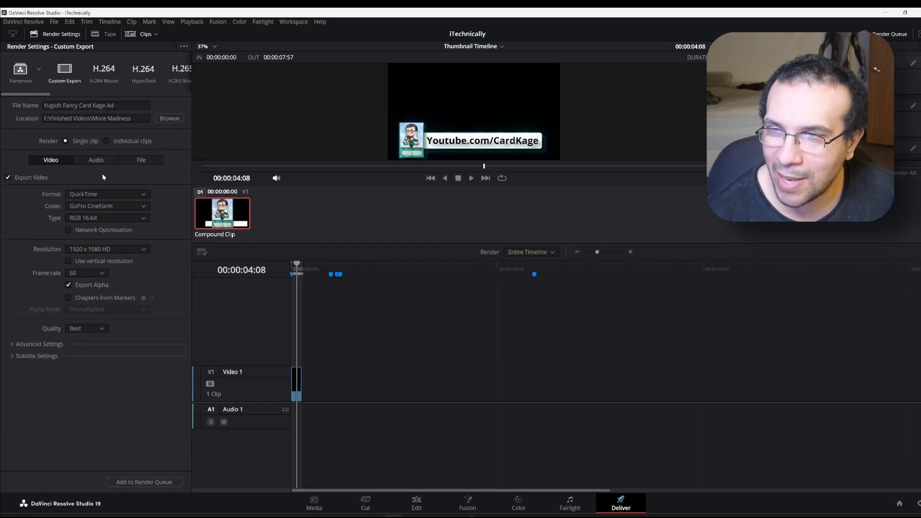
{"action": "left_click", "coordinate": [97, 160]}
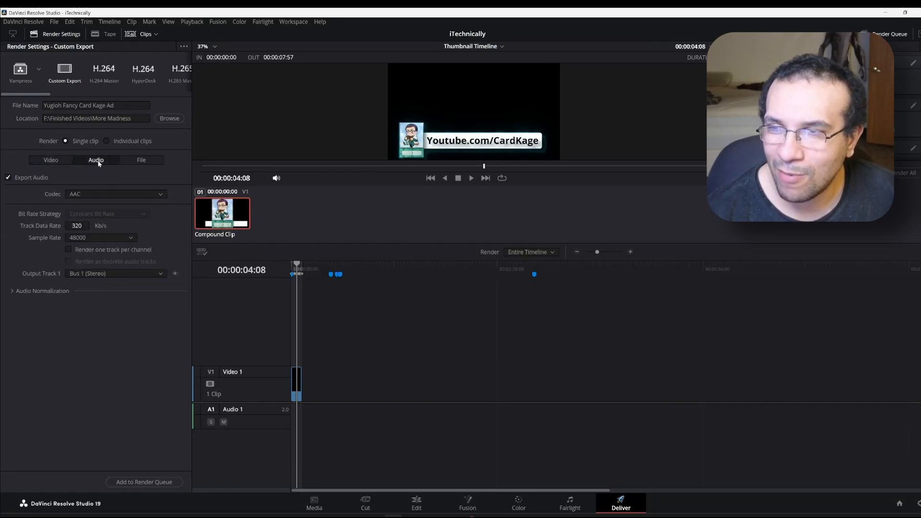
{"action": "left_click", "coordinate": [9, 177]}
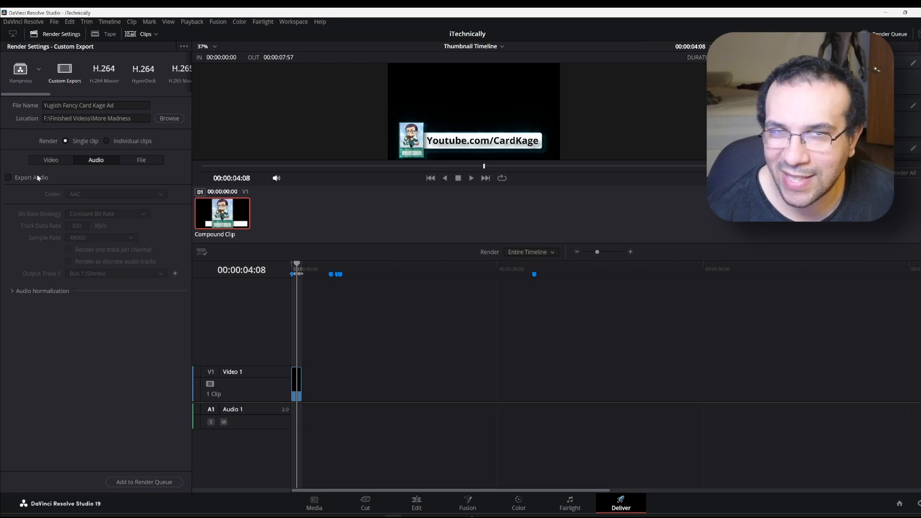
{"action": "left_click", "coordinate": [52, 161]}
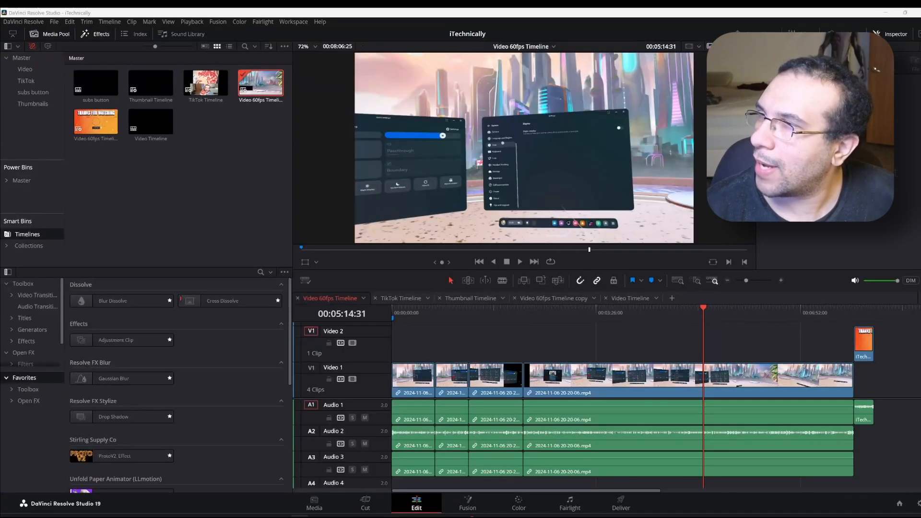
Place the exported card-bar clip on Video 2 at 00:00:49:00 and play it back
{"action": "left_click_drag", "start_coordinate": [0, 229], "coordinate": [441, 339]}
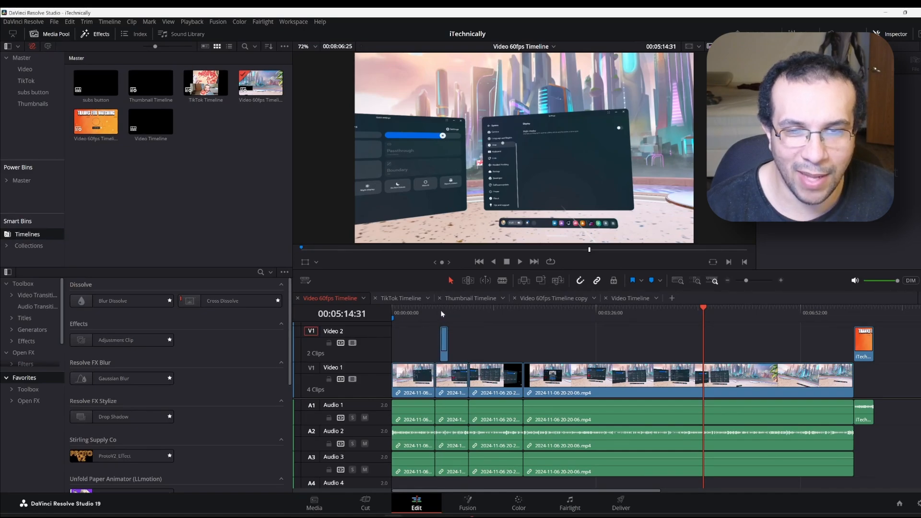
{"action": "left_click", "coordinate": [441, 313]}
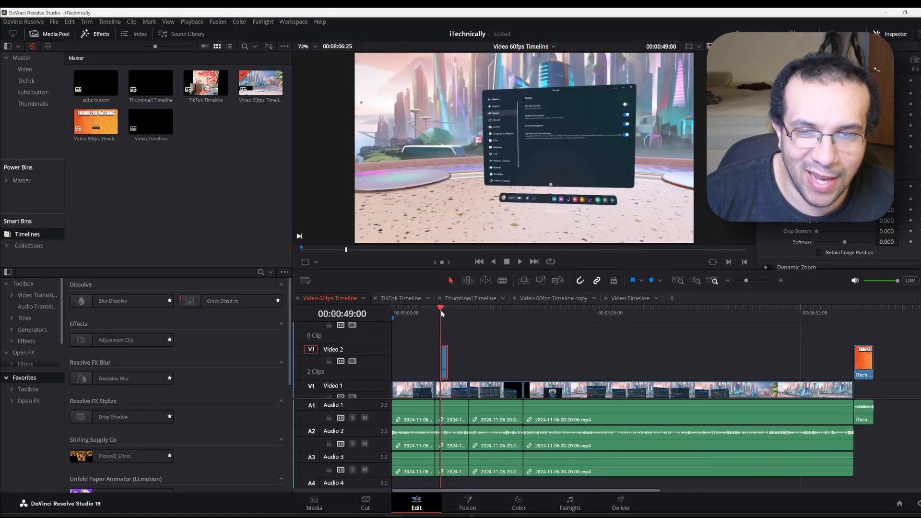
{"action": "key", "text": "space"}
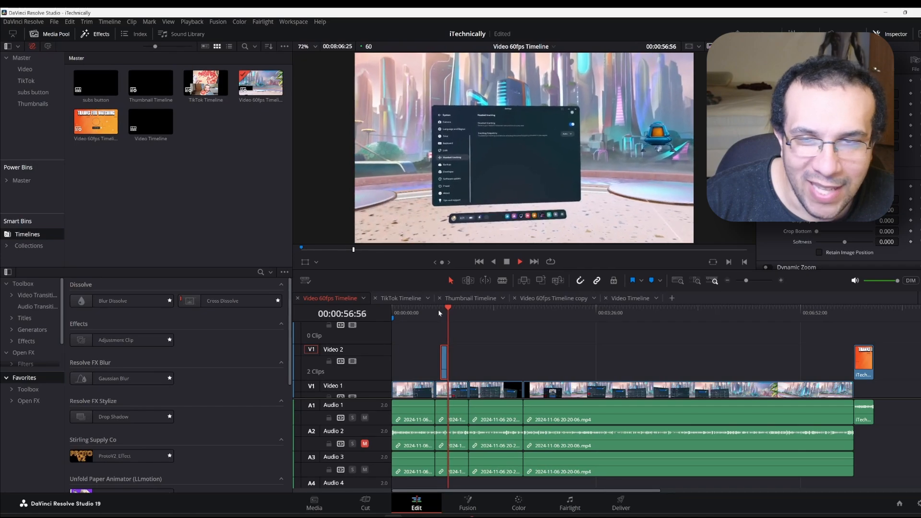
{"action": "left_click", "coordinate": [439, 312]}
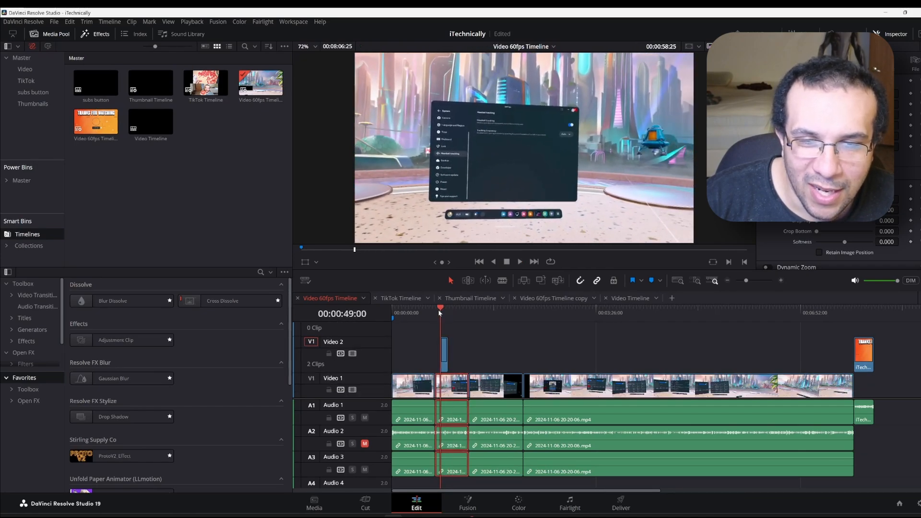
{"action": "key", "text": "space"}
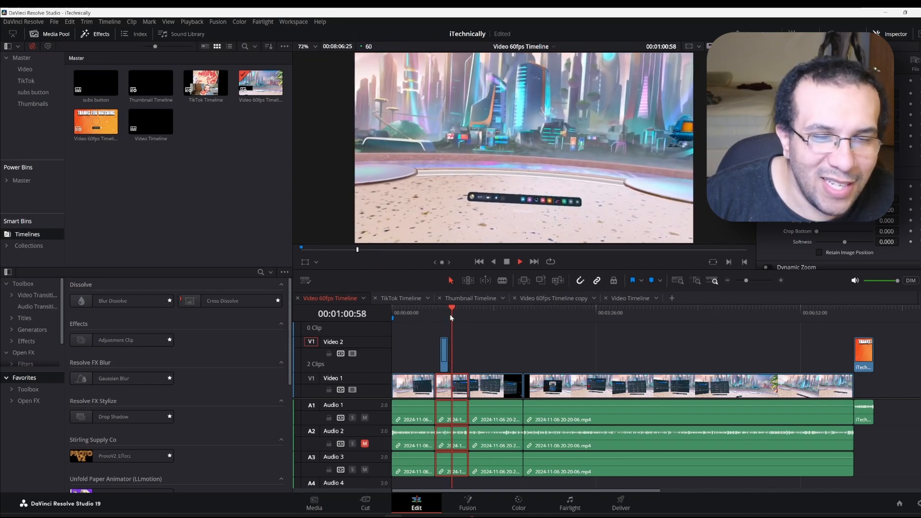
{"action": "key", "text": "space"}
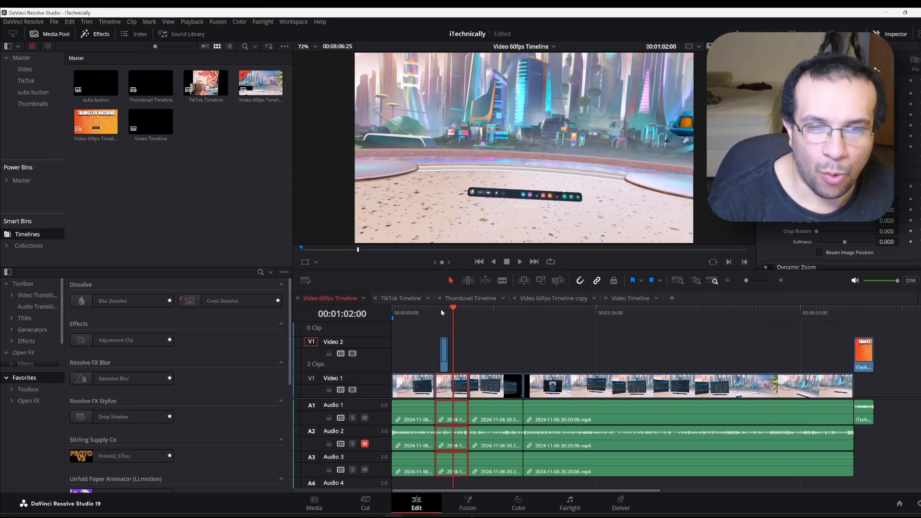
{"action": "left_click", "coordinate": [441, 312]}
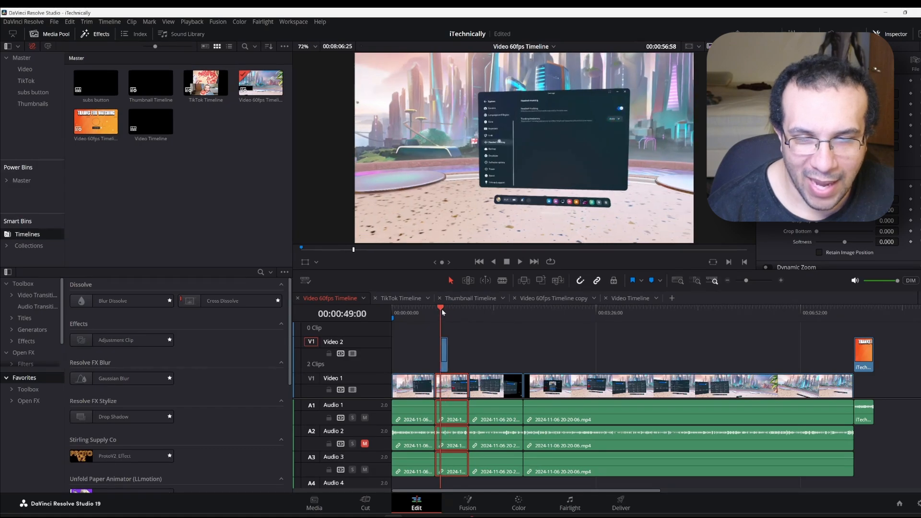